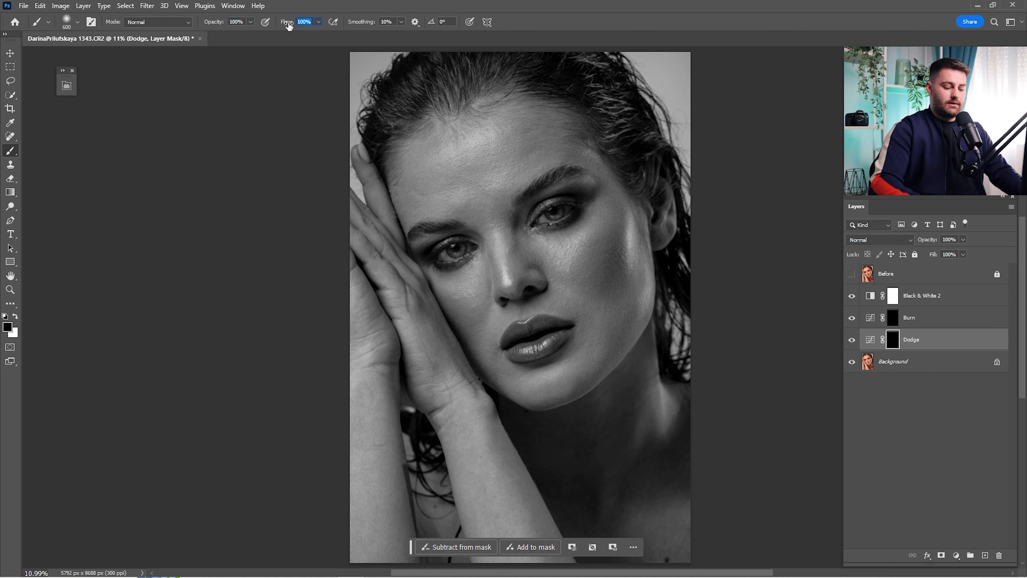
# Set up a white Soft Round brush with 2% flow and 10% opacity for painting on the Dodge mask
pyautogui.press('Return')
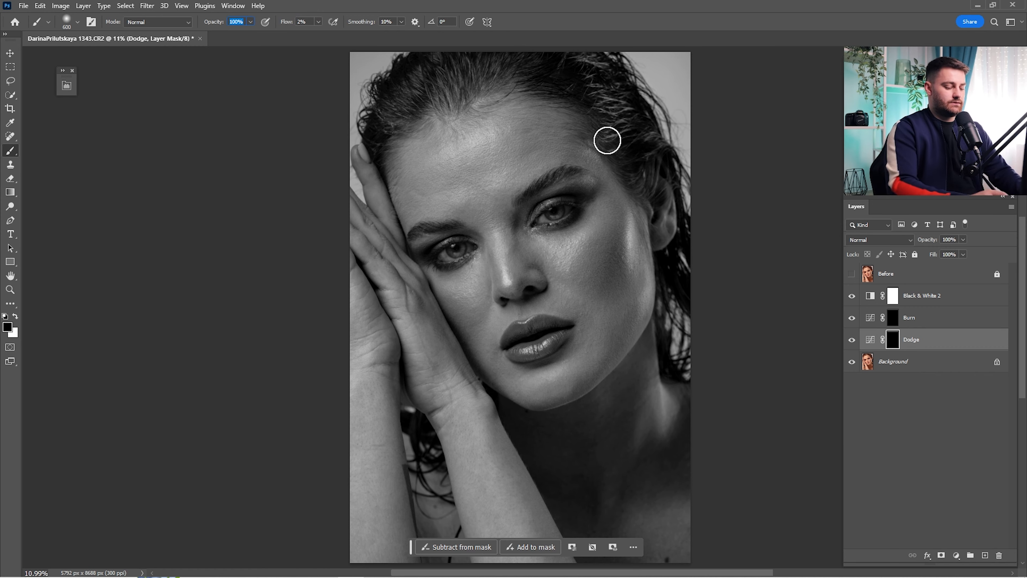
pyautogui.press('z')
pyautogui.click(511, 182)
pyautogui.press('b')
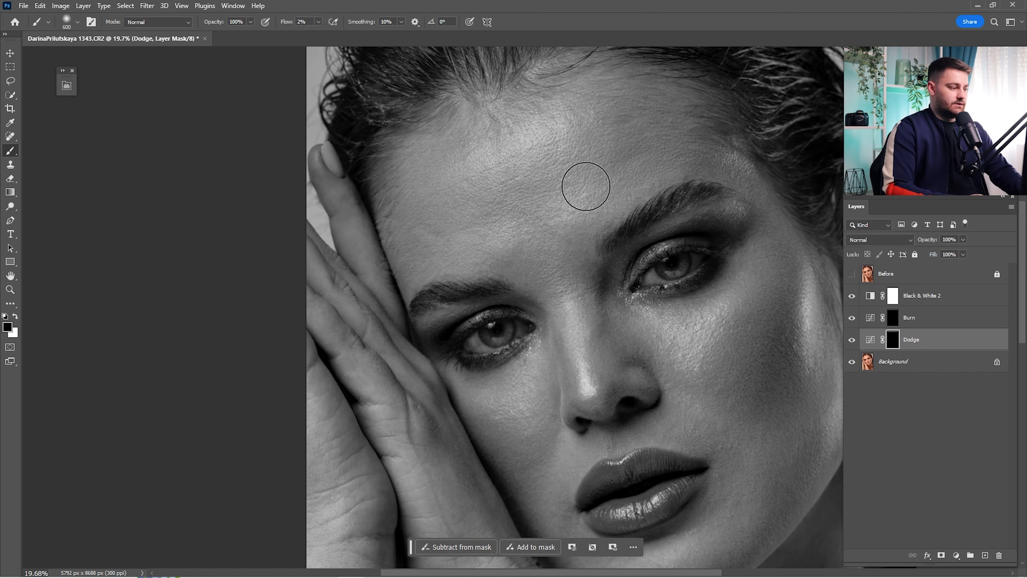
pyautogui.press('x')
pyautogui.press('1')
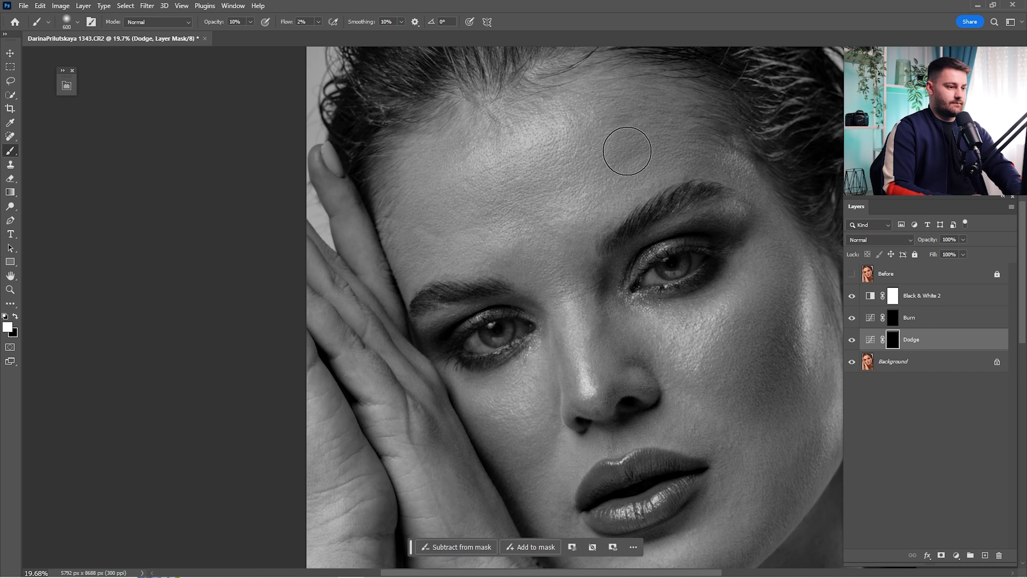
pyautogui.rightClick(508, 173)
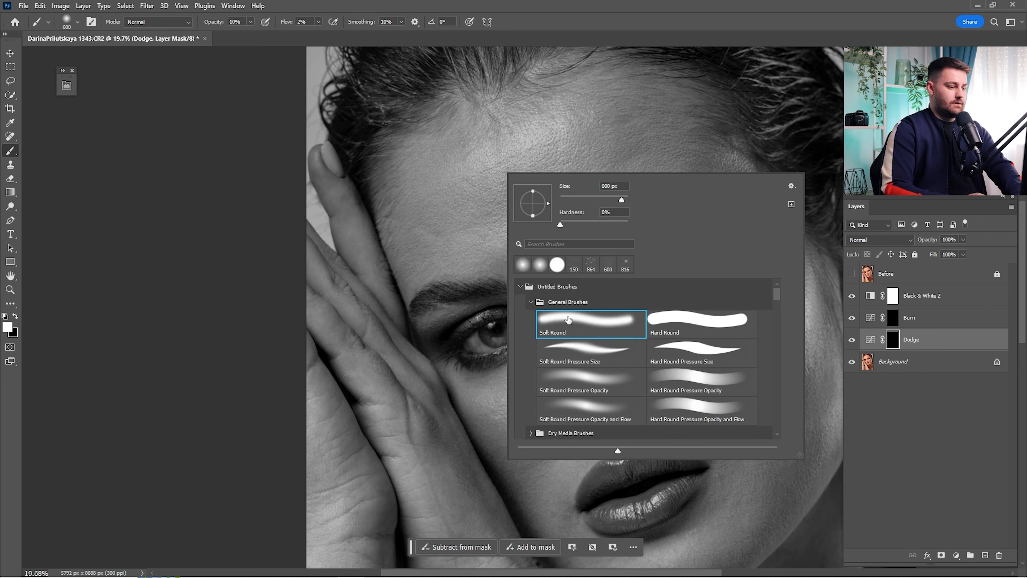
pyautogui.click(460, 224)
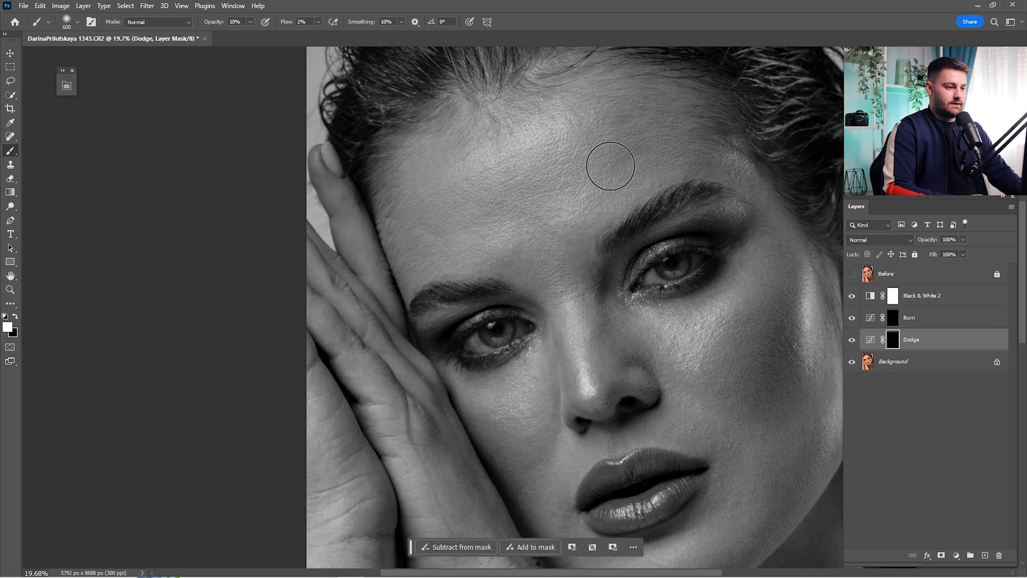
# Examine the light and dark skin transitions across the face, from the chin and lips up to the forehead
pyautogui.scroll(-3, 603, 120)
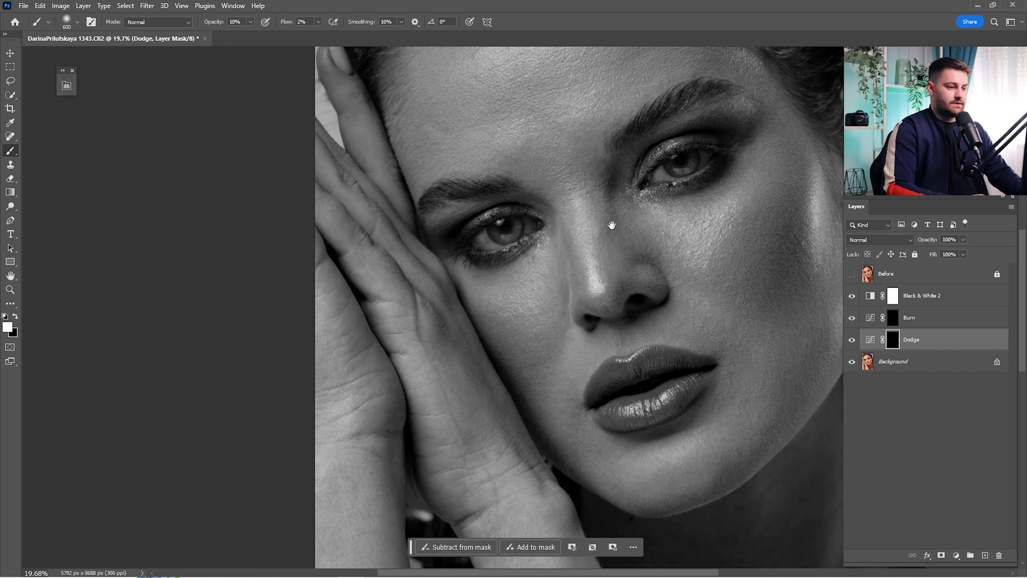
pyautogui.hscroll(3, 594, 209)
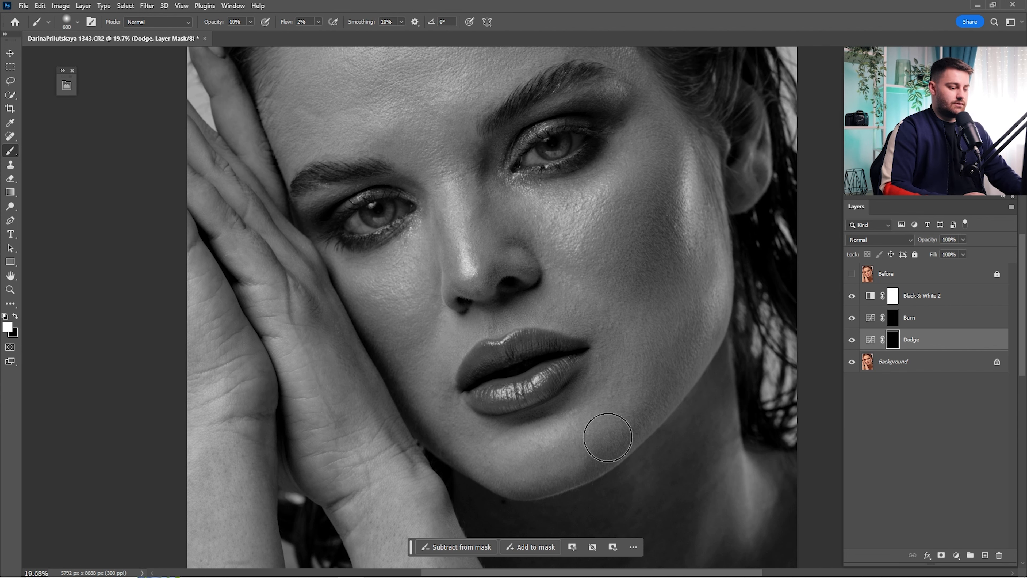
pyautogui.scroll(3, 661, 330)
pyautogui.hscroll(-1, 661, 330)
pyautogui.hscroll(-3, 672, 306)
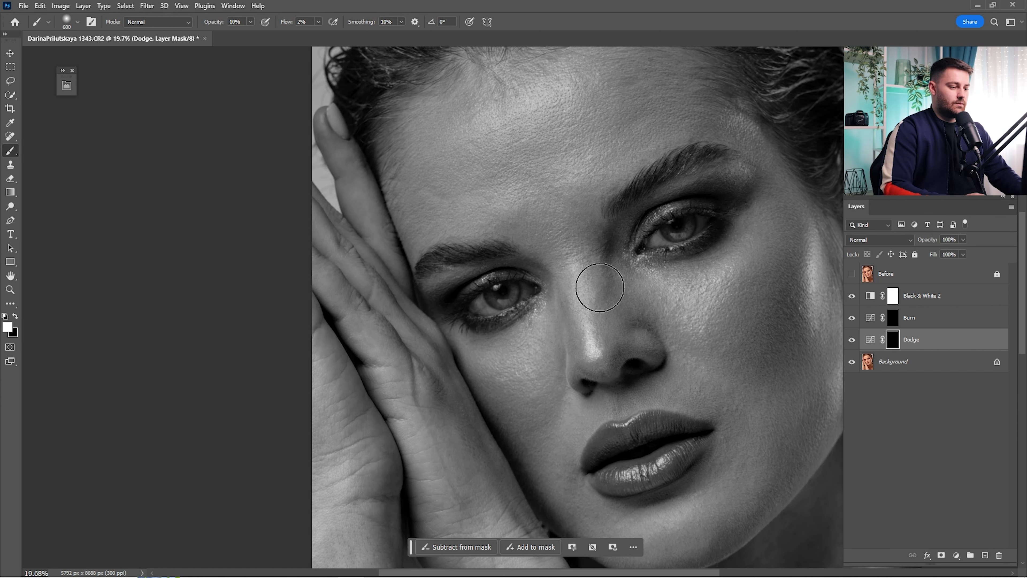
pyautogui.scroll(2, 592, 280)
pyautogui.hscroll(-1, 591, 280)
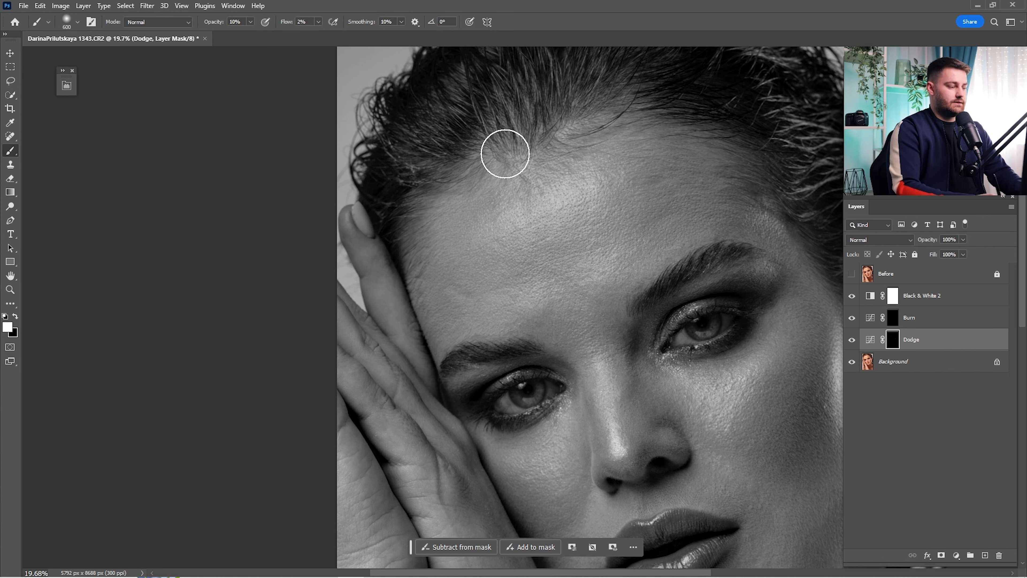
# Set the brush opacity to 100%, reduce the brush size to 250 px and return it to 600 px
pyautogui.press('z')
pyautogui.press('b')
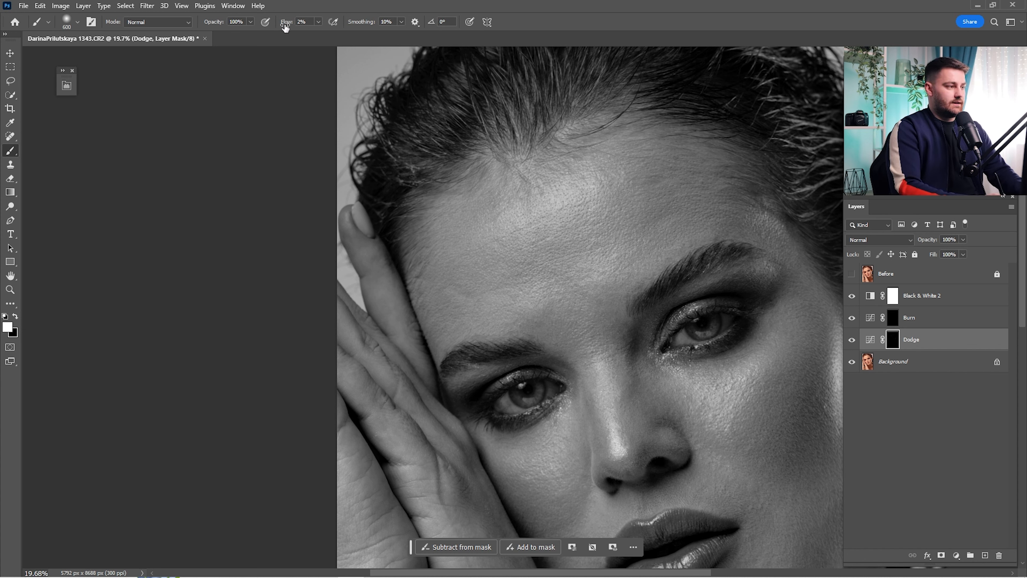
pyautogui.press('[')
pyautogui.press('[')
pyautogui.press('[')
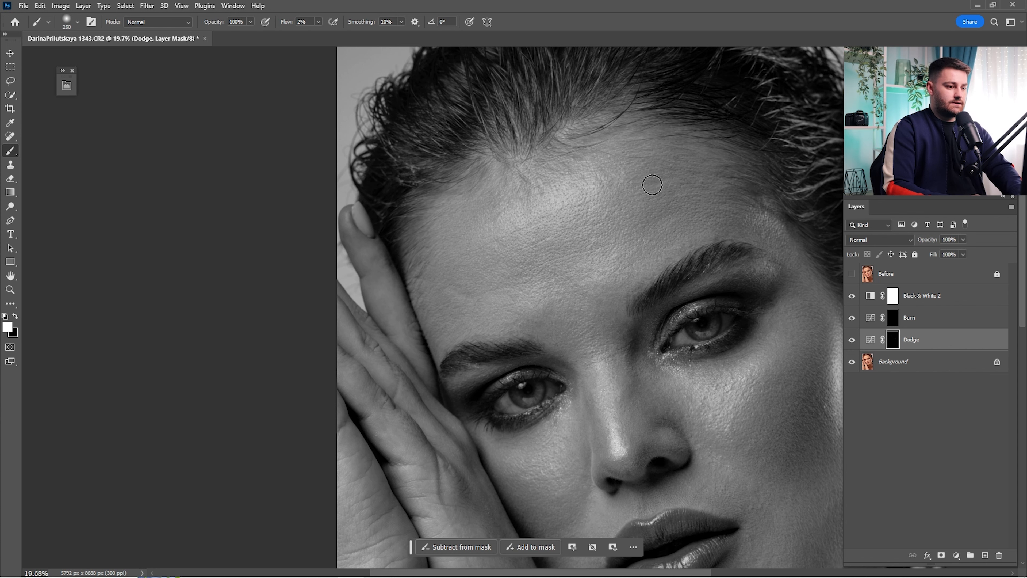
pyautogui.press(']')
pyautogui.press(']')
pyautogui.press(']')
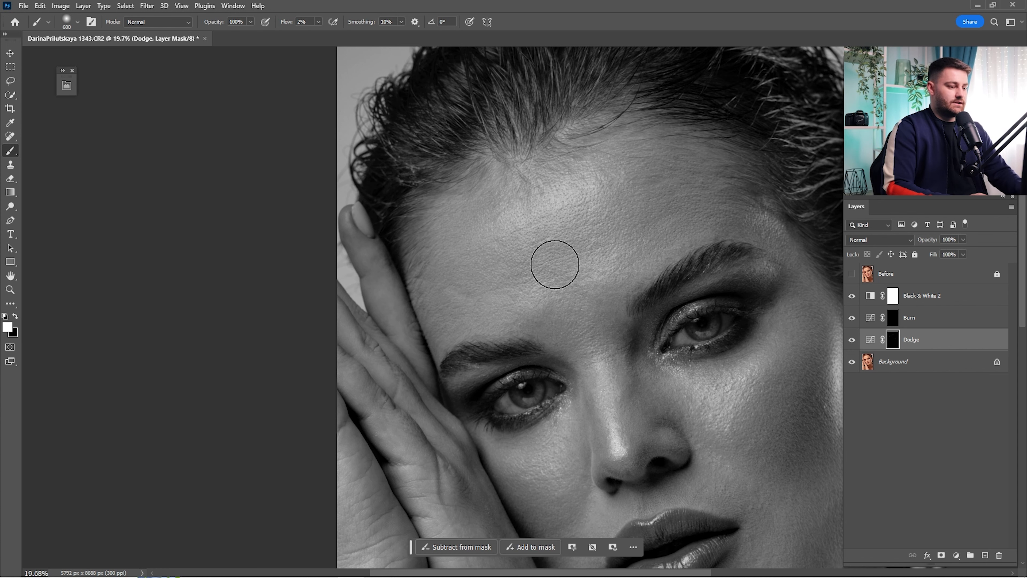
# Open a second window of the same portrait document
pyautogui.scroll(-3, 673, 168)
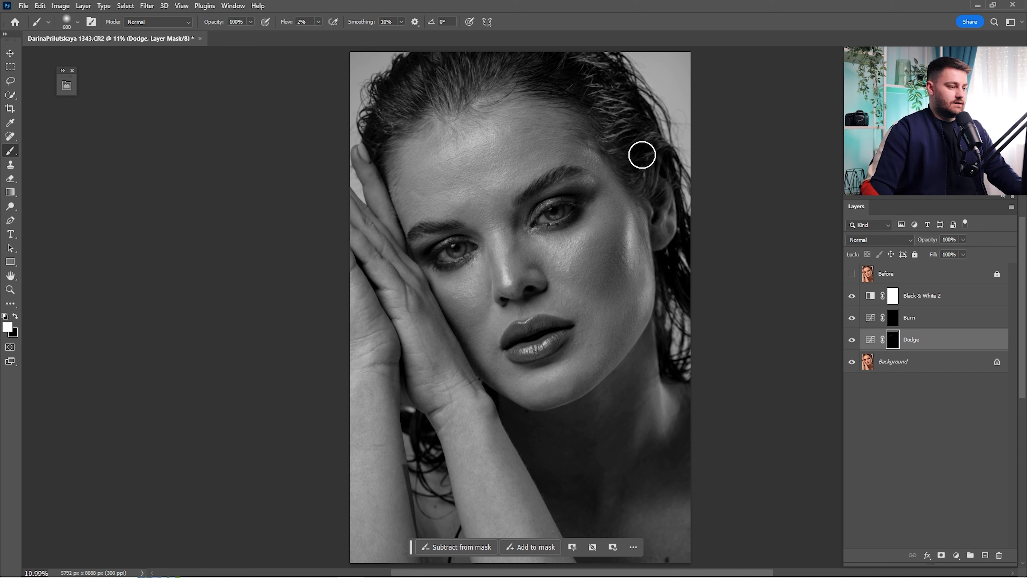
pyautogui.click(245, 7)
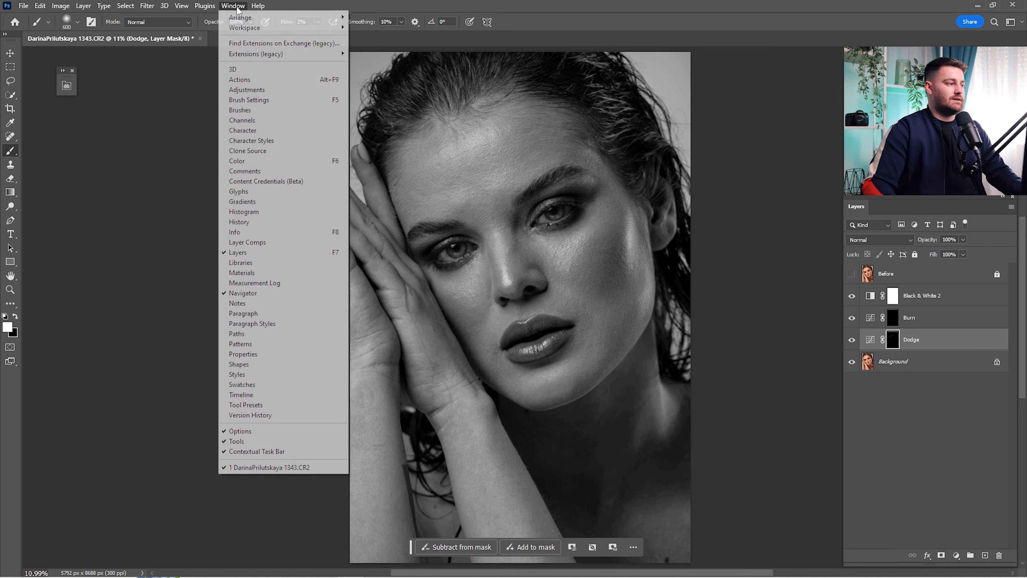
pyautogui.moveTo(239, 17)
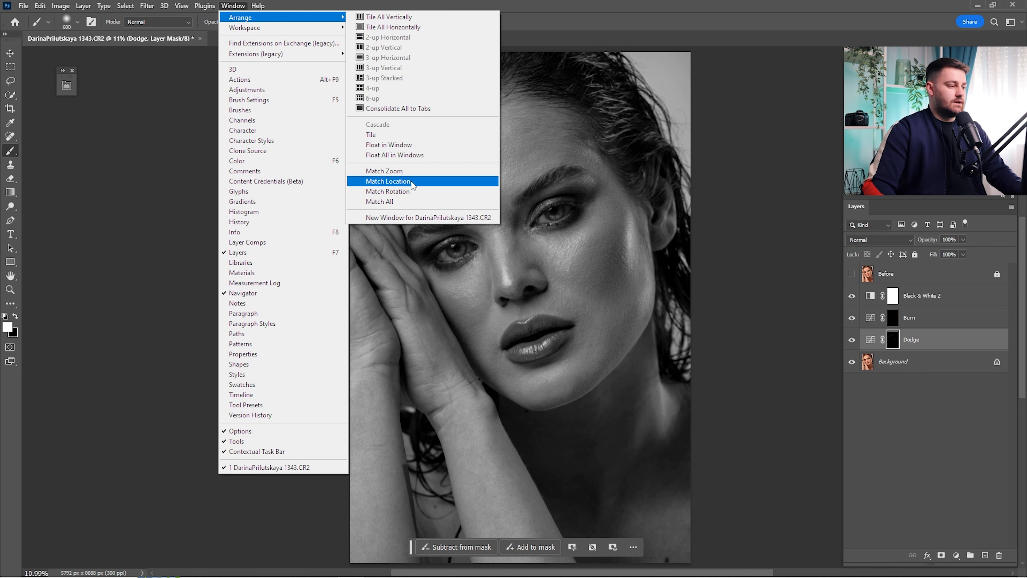
pyautogui.click(417, 223)
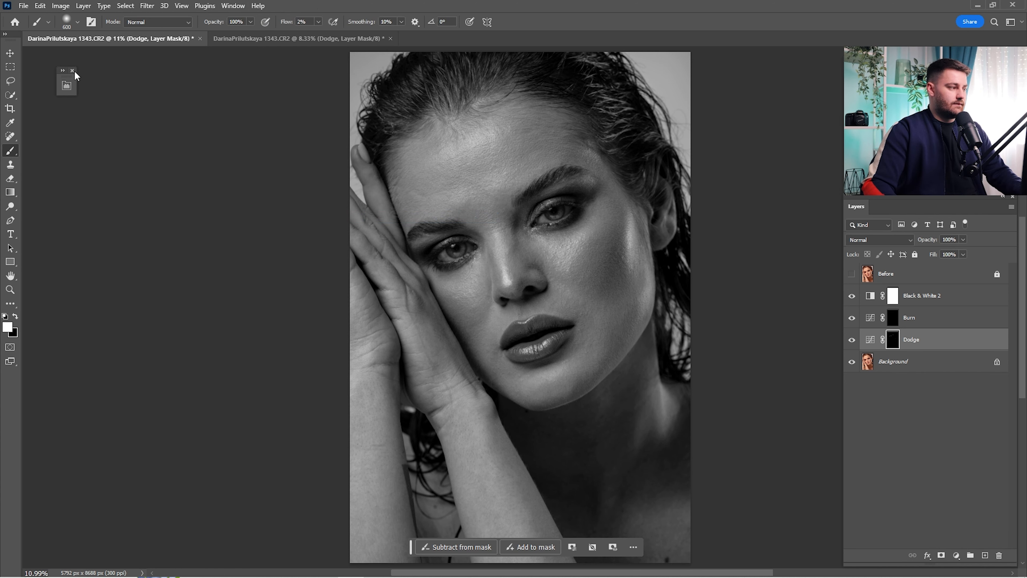
# Arrange the two document windows side by side in a 2-up vertical layout
pyautogui.click(233, 6)
pyautogui.moveTo(259, 18)
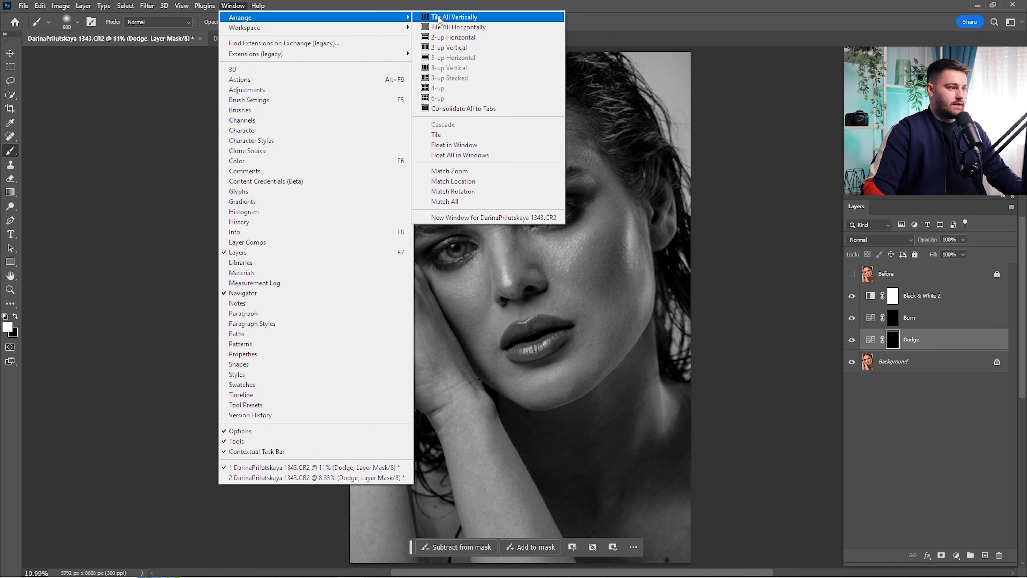
pyautogui.click(445, 47)
pyautogui.moveTo(489, 165); pyautogui.dragTo(470, 167)
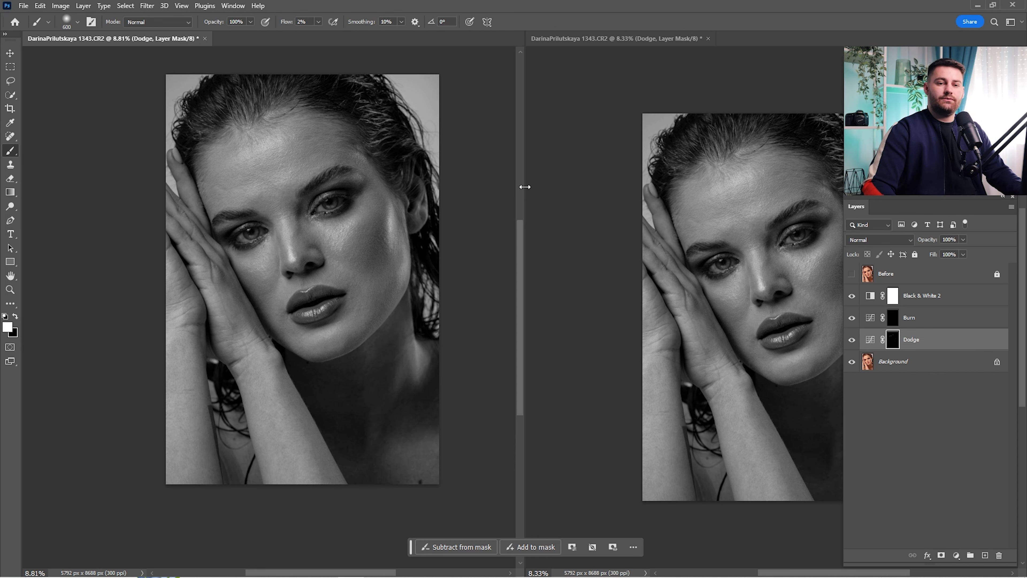
# Narrow the first document window so the second one gets more room for retouching
pyautogui.moveTo(523, 186); pyautogui.dragTo(456, 188)
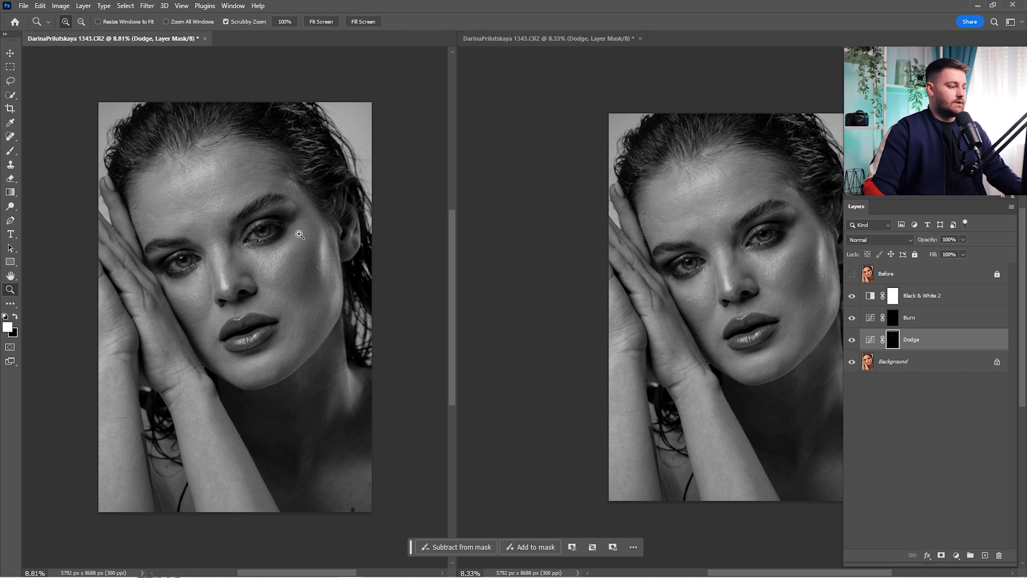
pyautogui.scroll(-1, 321, 231)
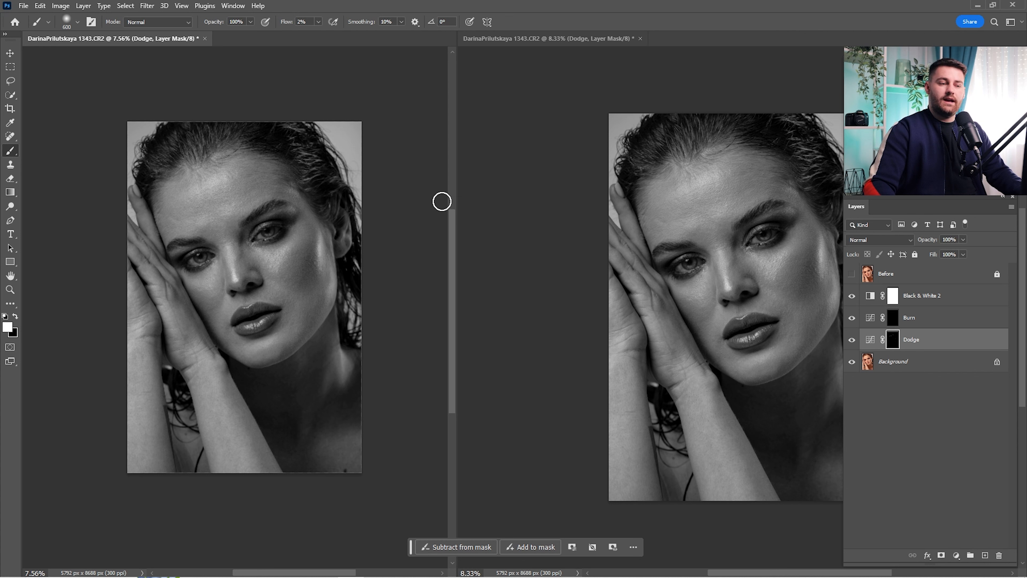
pyautogui.click(458, 206)
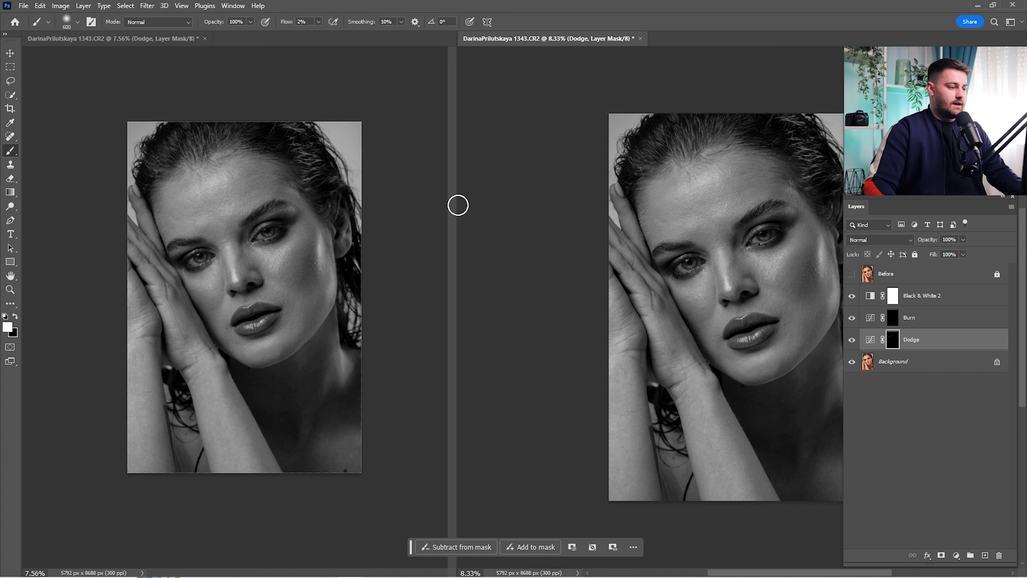
pyautogui.press('z')
pyautogui.moveTo(446, 198); pyautogui.dragTo(385, 200)
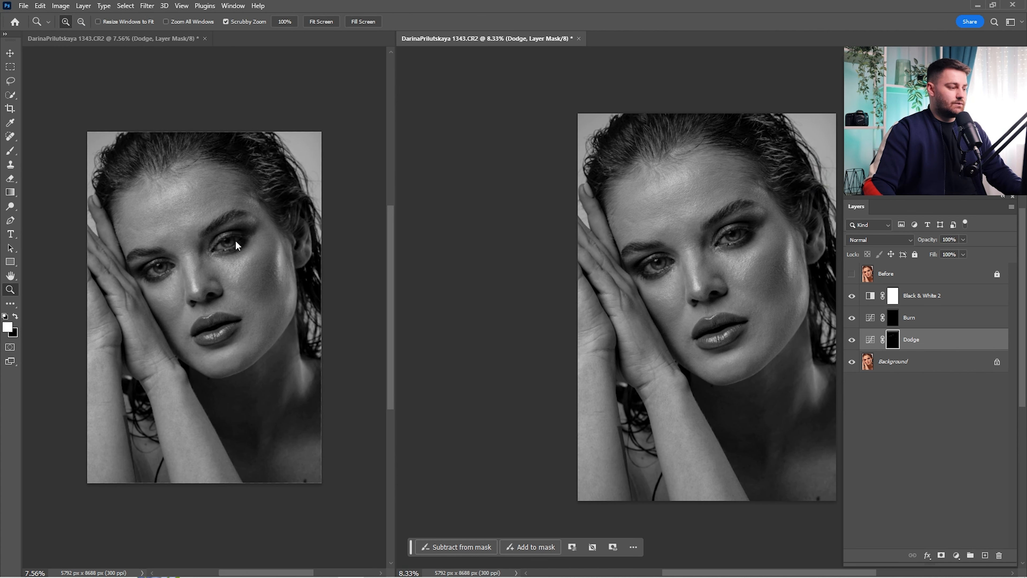
# Show the whole portrait in the first window and a close-up of the forehead in the second window
pyautogui.moveTo(217, 285); pyautogui.dragTo(235, 291)
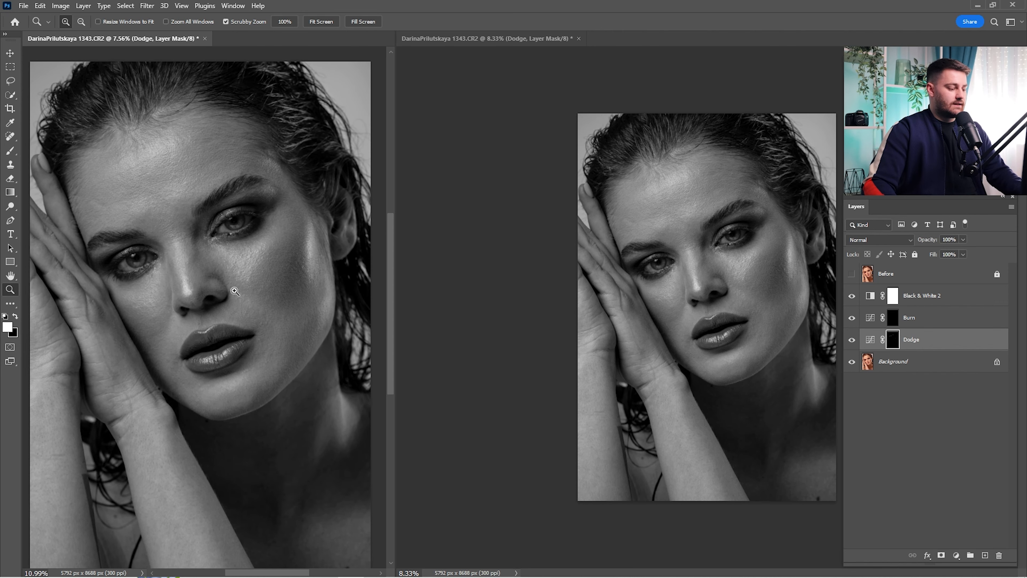
pyautogui.click(659, 237)
pyautogui.moveTo(610, 227); pyautogui.dragTo(630, 249)
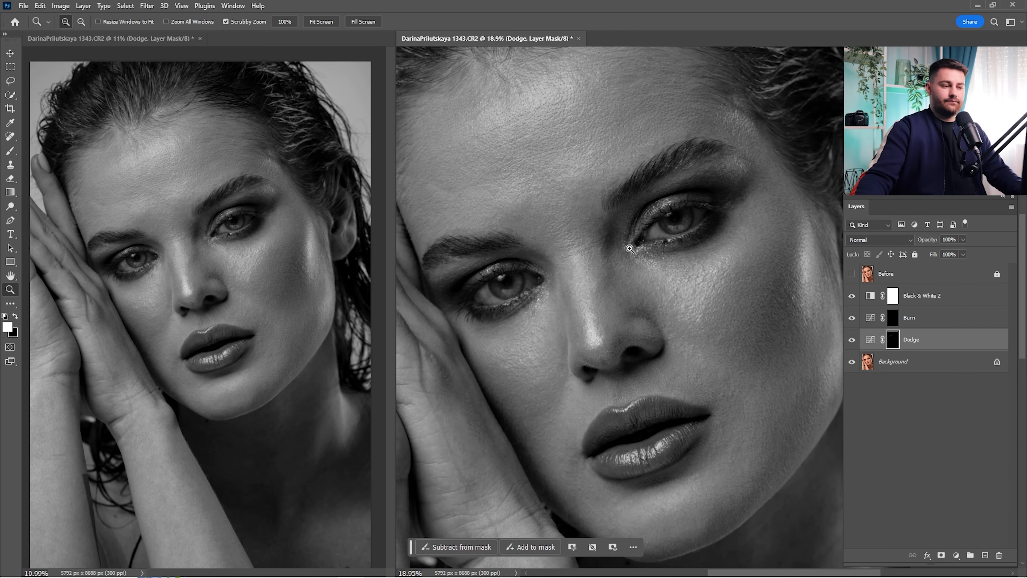
pyautogui.moveTo(525, 180); pyautogui.dragTo(584, 221)
pyautogui.moveTo(495, 214); pyautogui.dragTo(574, 277)
pyautogui.moveTo(576, 275); pyautogui.dragTo(608, 291)
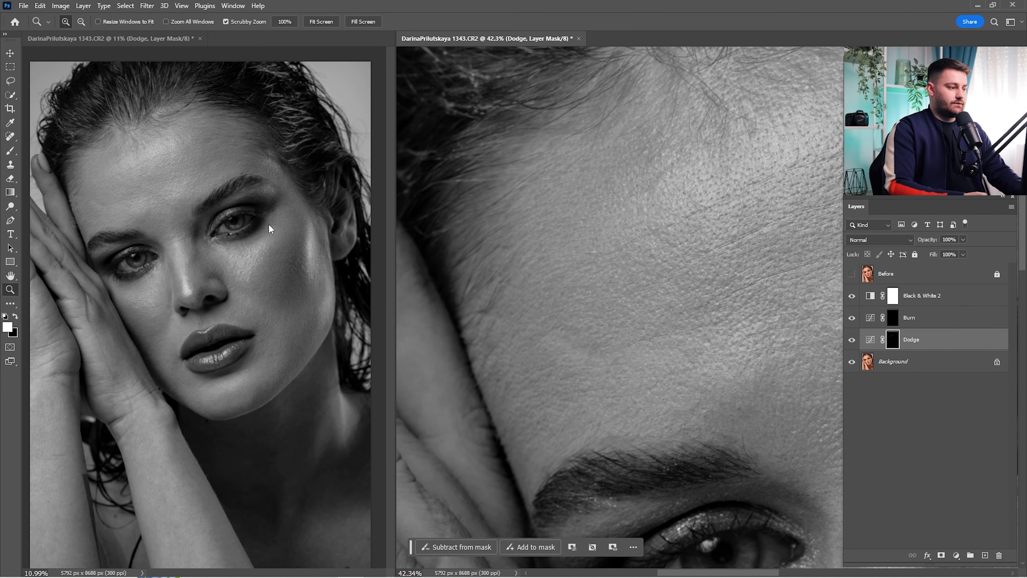
pyautogui.click(241, 229)
pyautogui.moveTo(241, 230)
pyautogui.mouseDown()
pyautogui.moveTo(237, 240)
pyautogui.moveTo(255, 227)
pyautogui.mouseUp()
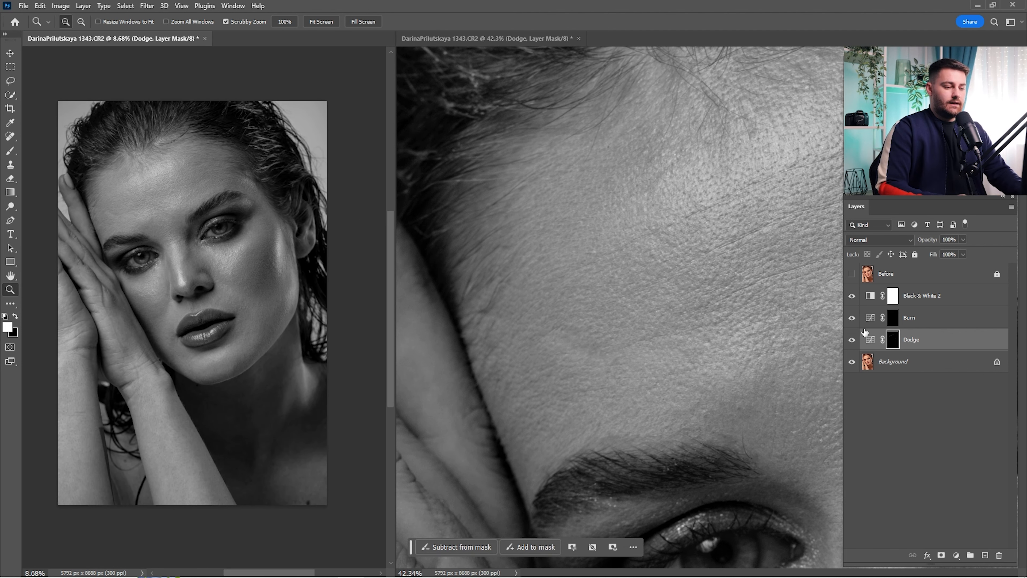
# Dodge the dark patches on the forehead and between the eyebrows with a 300 px brush on the Dodge mask
pyautogui.moveTo(613, 245); pyautogui.dragTo(565, 239)
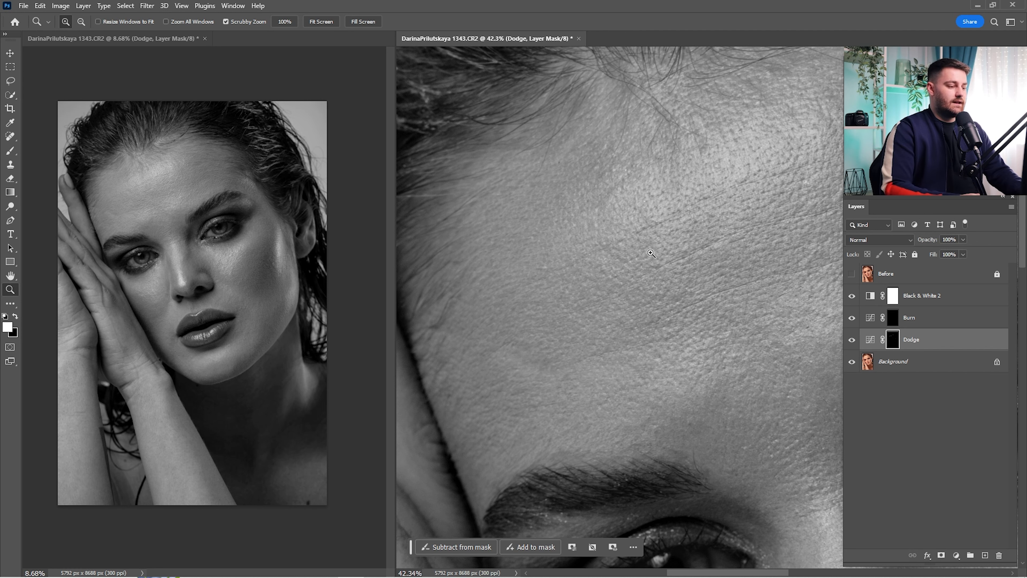
pyautogui.moveTo(586, 299); pyautogui.dragTo(594, 245)
pyautogui.press('b')
pyautogui.press('[')
pyautogui.press('[')
pyautogui.press('[')
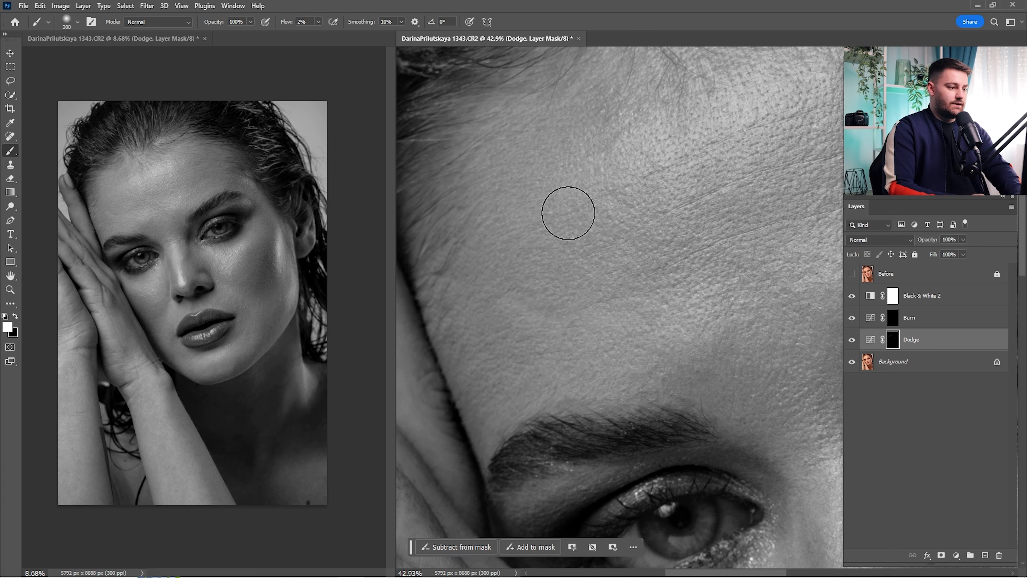
pyautogui.hscroll(5, 663, 275)
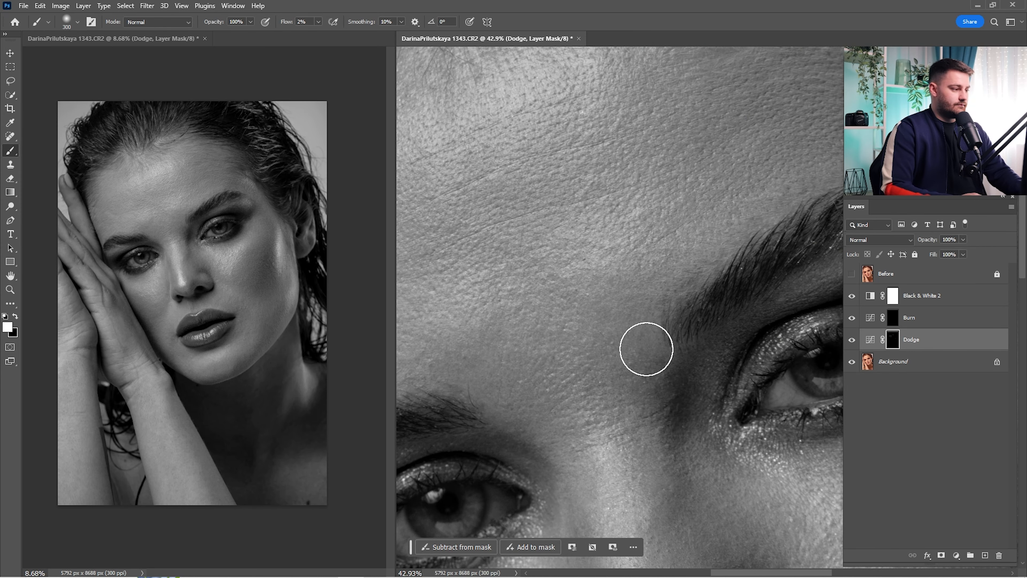
pyautogui.hscroll(3, 646, 349)
# Dodge the dark patches under the eye and on the cheek, enlarging the brush to 400 px for the cheek
pyautogui.scroll(-6, 654, 158)
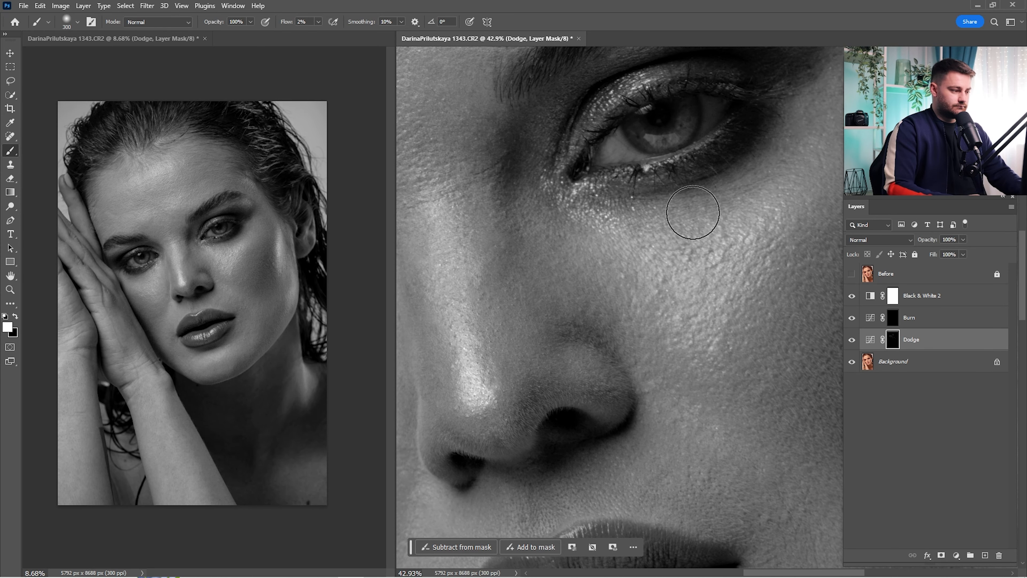
pyautogui.hscroll(3, 647, 208)
pyautogui.press(']')
pyautogui.hscroll(2, 668, 365)
pyautogui.scroll(-1, 667, 364)
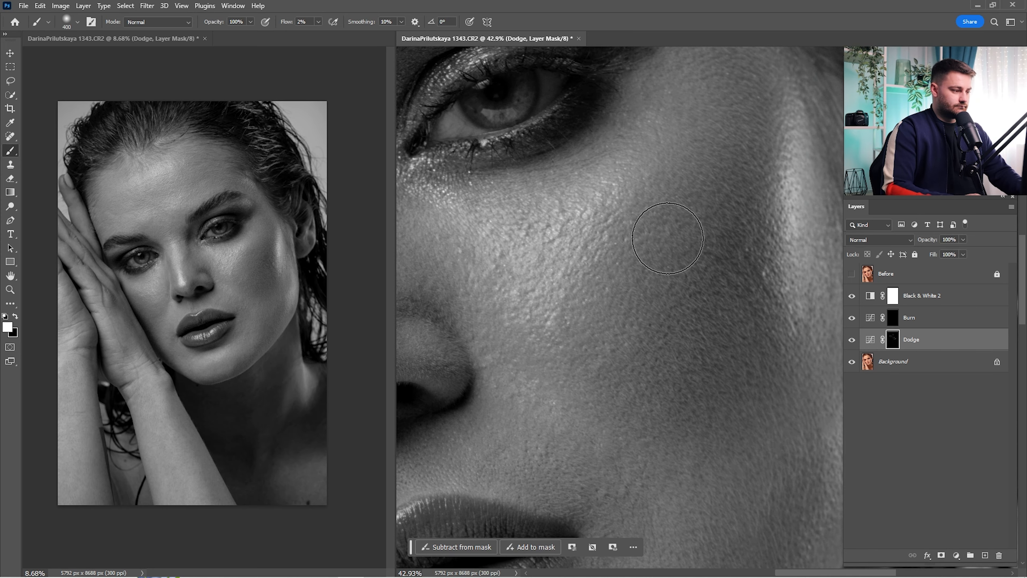
# Dodge the dark areas around the mouth and below the lower lip with a 175 px brush
pyautogui.scroll(-4, 655, 243)
pyautogui.press('[')
pyautogui.press('[')
pyautogui.press('[')
pyautogui.press('[')
pyautogui.scroll(-3, 606, 263)
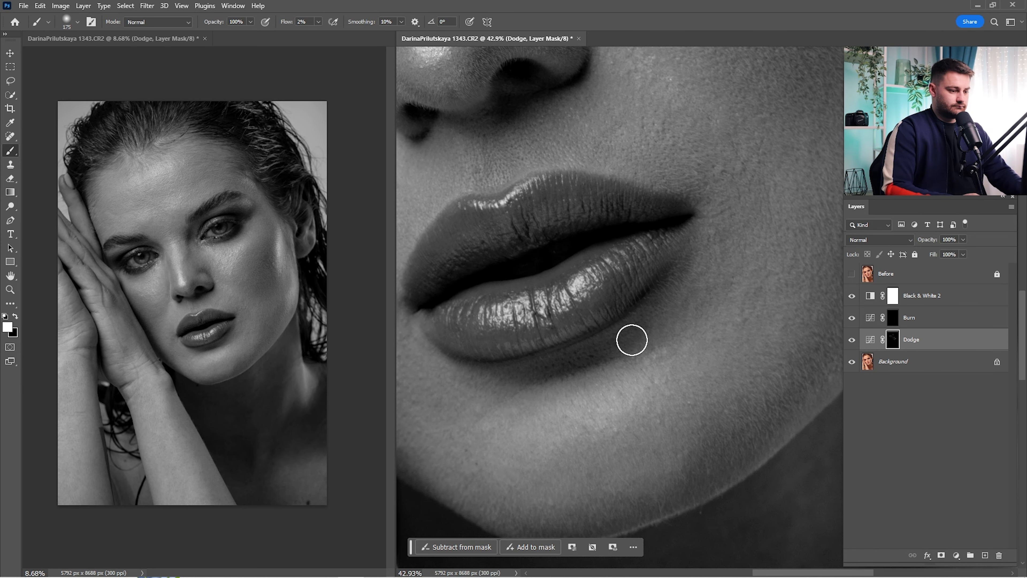
# Dodge the dark patches along the chin and jawline with a 200 px brush
pyautogui.scroll(-2, 648, 299)
pyautogui.scroll(-3, 630, 332)
pyautogui.hscroll(3, 761, 283)
pyautogui.press(']')
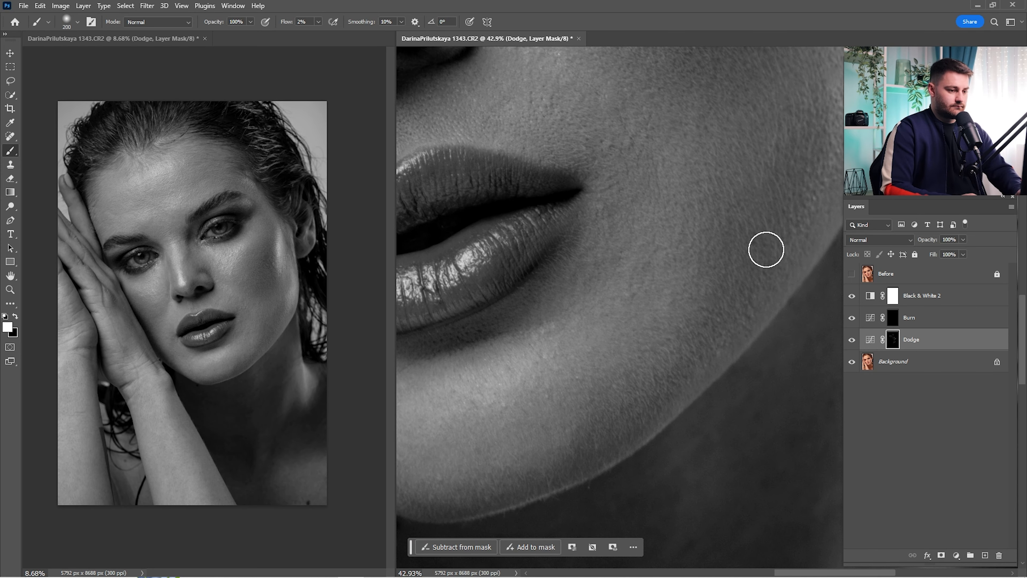
pyautogui.moveTo(579, 456); pyautogui.dragTo(687, 344)
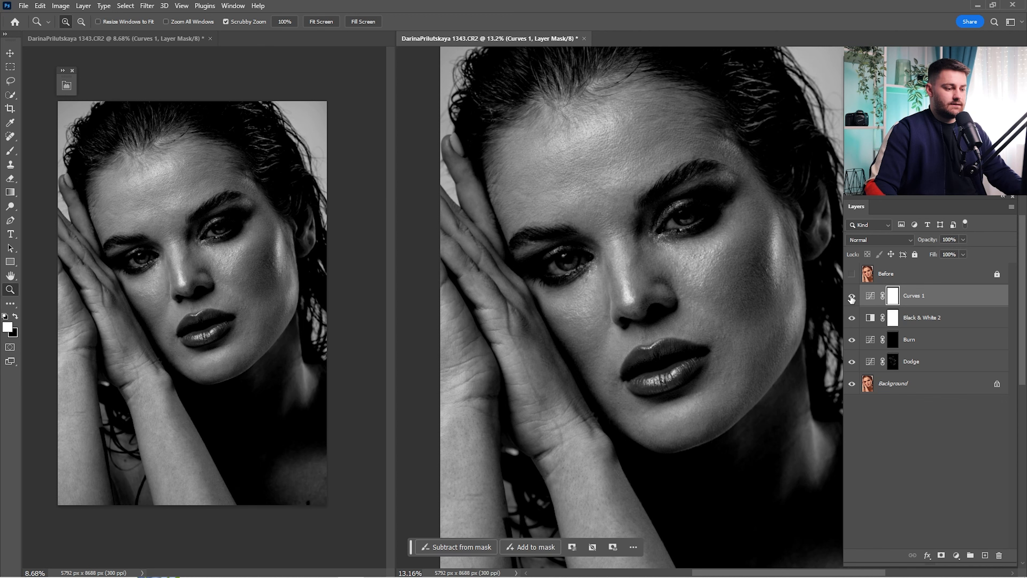
# Hide the Curves 1 layer to compare the portrait without its added contrast
pyautogui.click(852, 299)
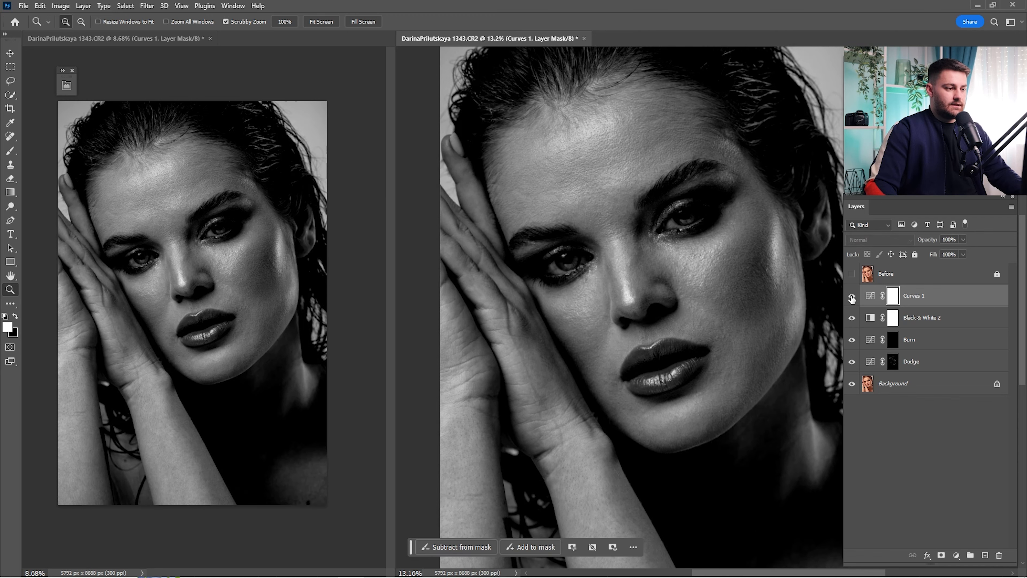
# Dodge the dark patches across the forehead on the Dodge layer's mask with a 250 px white brush
pyautogui.click(894, 361)
pyautogui.moveTo(561, 112); pyautogui.dragTo(635, 222)
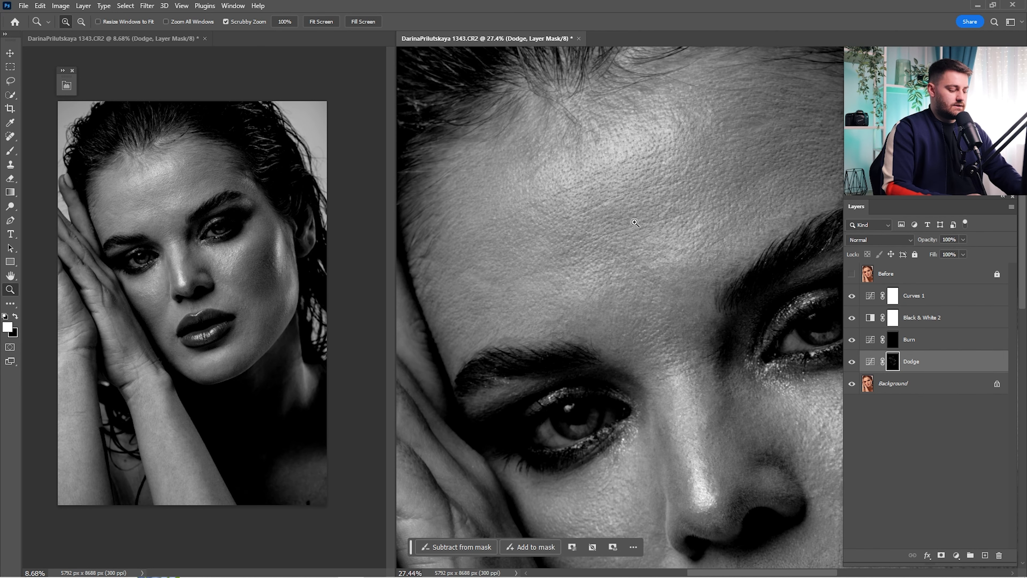
pyautogui.press('b')
pyautogui.moveTo(722, 177); pyautogui.dragTo(633, 229)
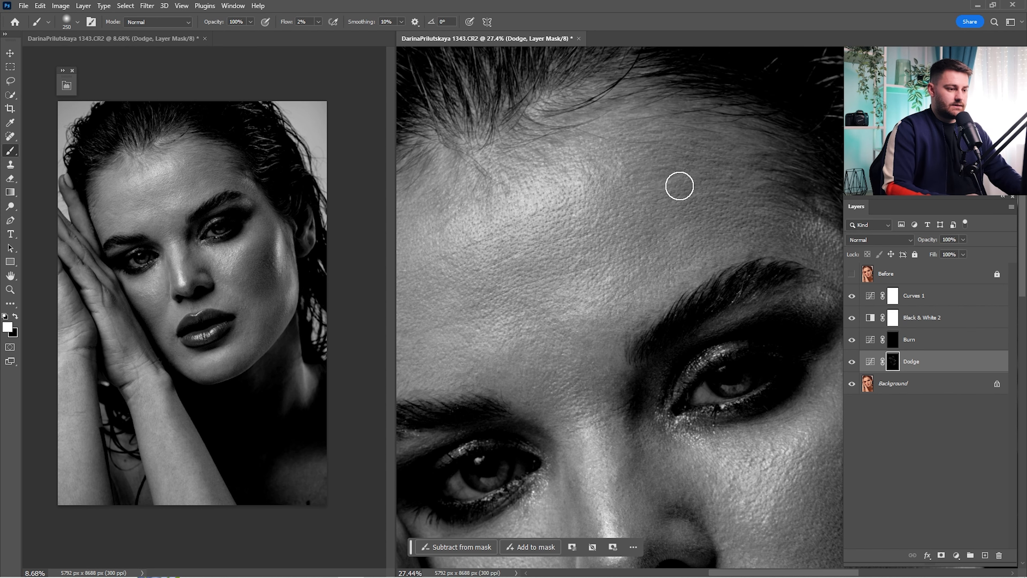
pyautogui.moveTo(603, 232); pyautogui.dragTo(746, 192)
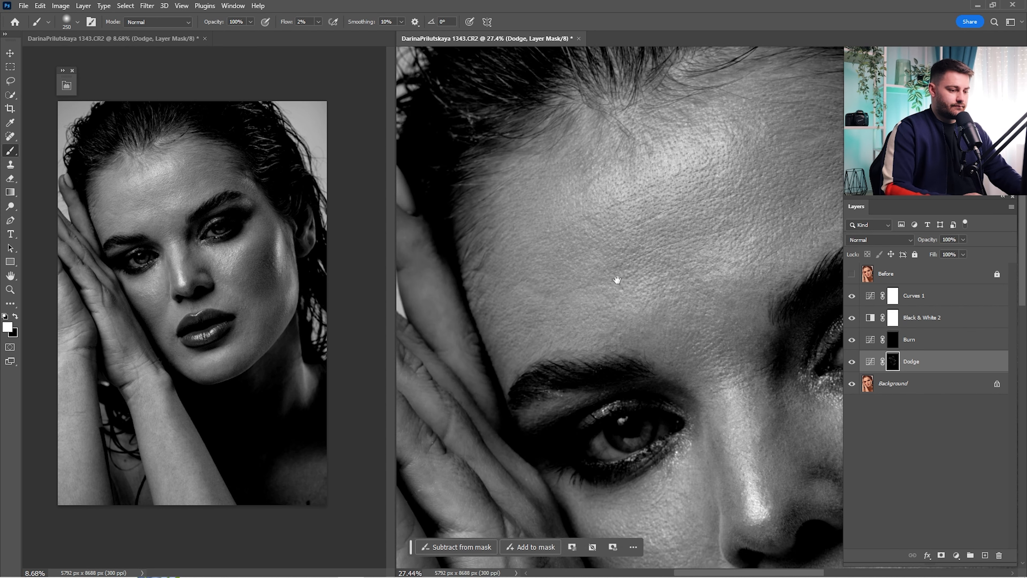
pyautogui.moveTo(617, 280); pyautogui.dragTo(487, 153)
pyautogui.moveTo(786, 308); pyautogui.dragTo(644, 292)
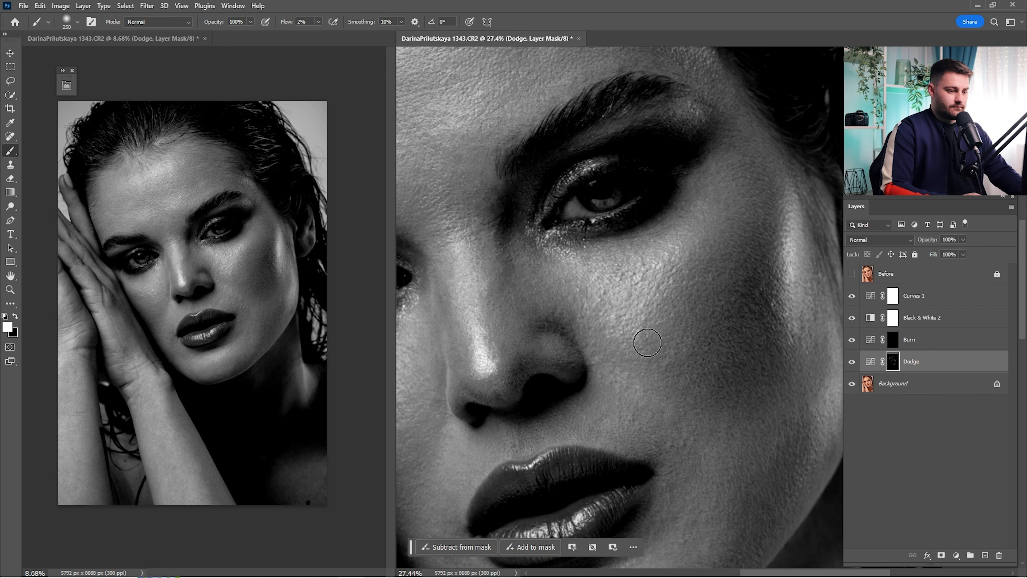
# Enlarge the brush to 500 px and dodge the broad dark areas of the cheek and along the jaw
pyautogui.press(']')
pyautogui.press(']')
pyautogui.press(']')
pyautogui.moveTo(733, 420); pyautogui.dragTo(693, 234)
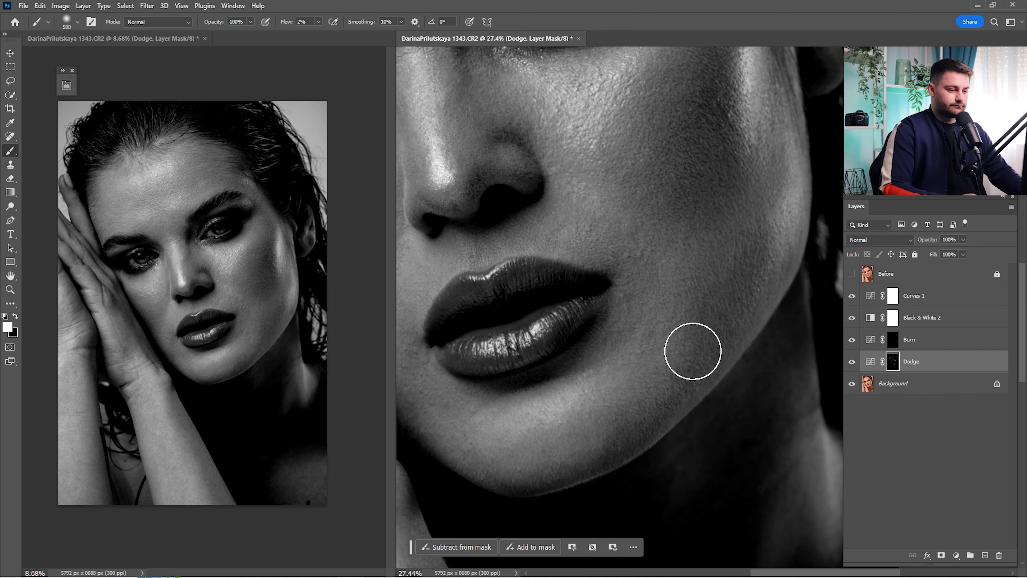
pyautogui.moveTo(624, 429); pyautogui.dragTo(703, 373)
pyautogui.moveTo(518, 363); pyautogui.dragTo(602, 438)
pyautogui.moveTo(517, 294); pyautogui.dragTo(561, 414)
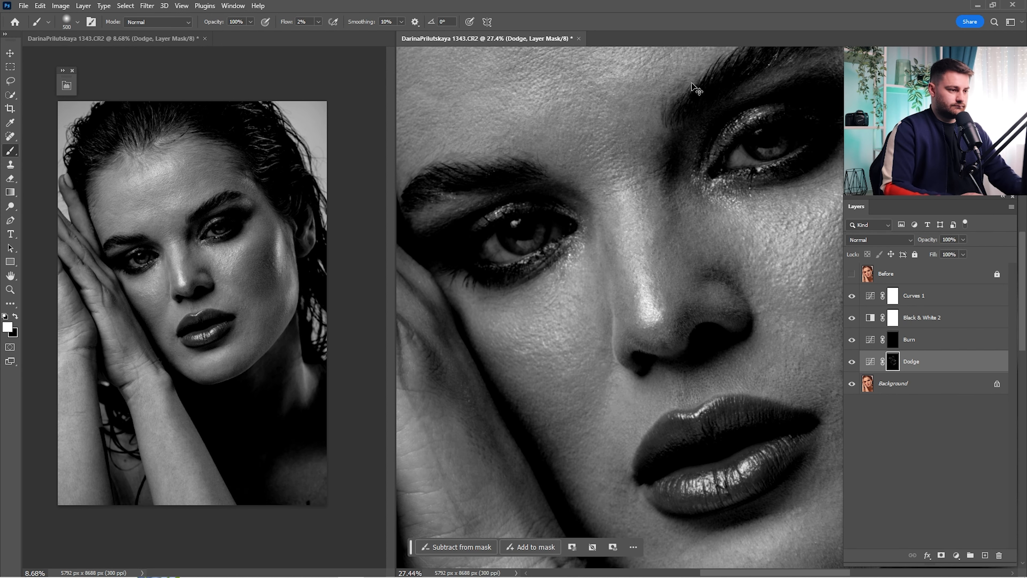
# Hide the Curves 1 and Black & White 2 layers and toggle the Dodge layer to compare the portrait in color
pyautogui.scroll(-2, 757, 268)
pyautogui.scroll(-2, 679, 268)
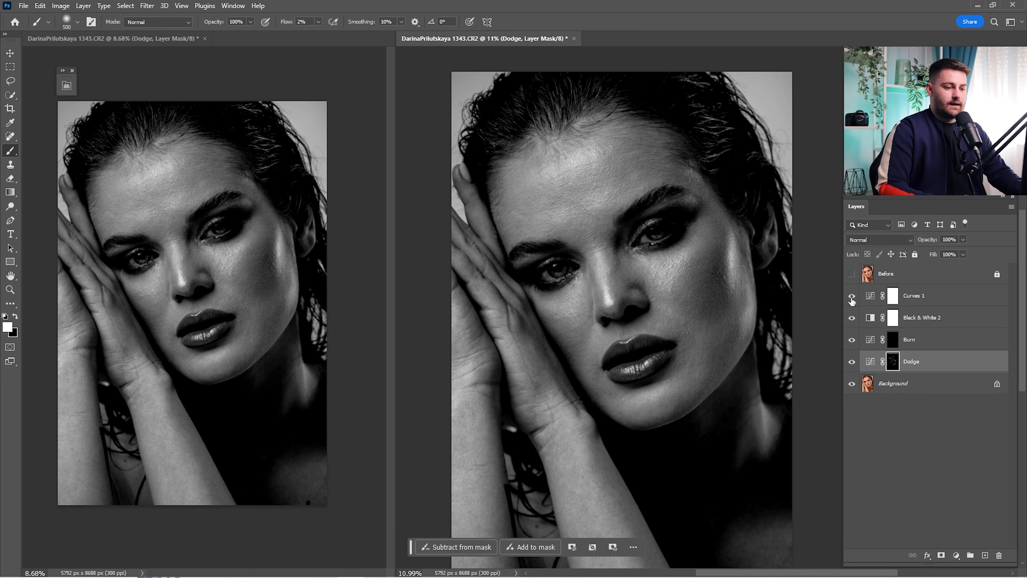
pyautogui.moveTo(853, 300); pyautogui.dragTo(852, 318)
pyautogui.click(852, 362)
pyautogui.click(852, 363)
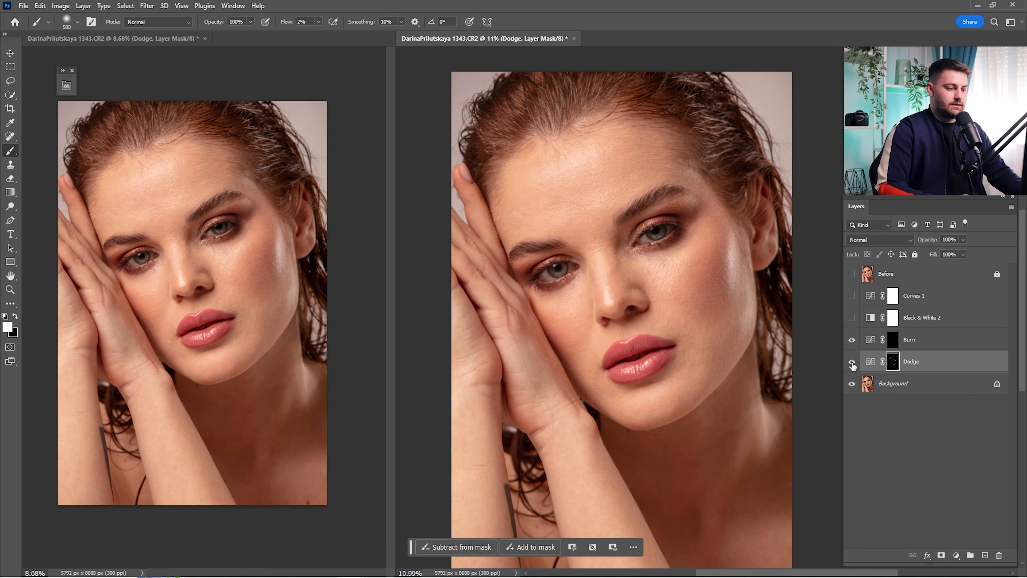
pyautogui.click(852, 363)
pyautogui.click(852, 363)
# Compare the portrait with the Before layer, and check the Dodge layer's effect by switching each on and off
pyautogui.click(853, 272)
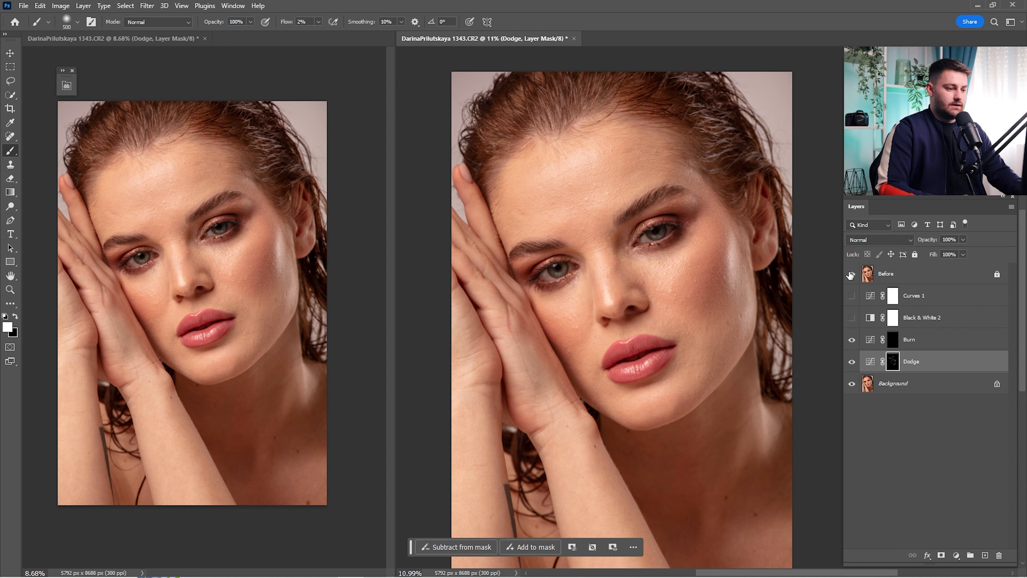
pyautogui.click(852, 272)
pyautogui.click(853, 272)
pyautogui.click(852, 272)
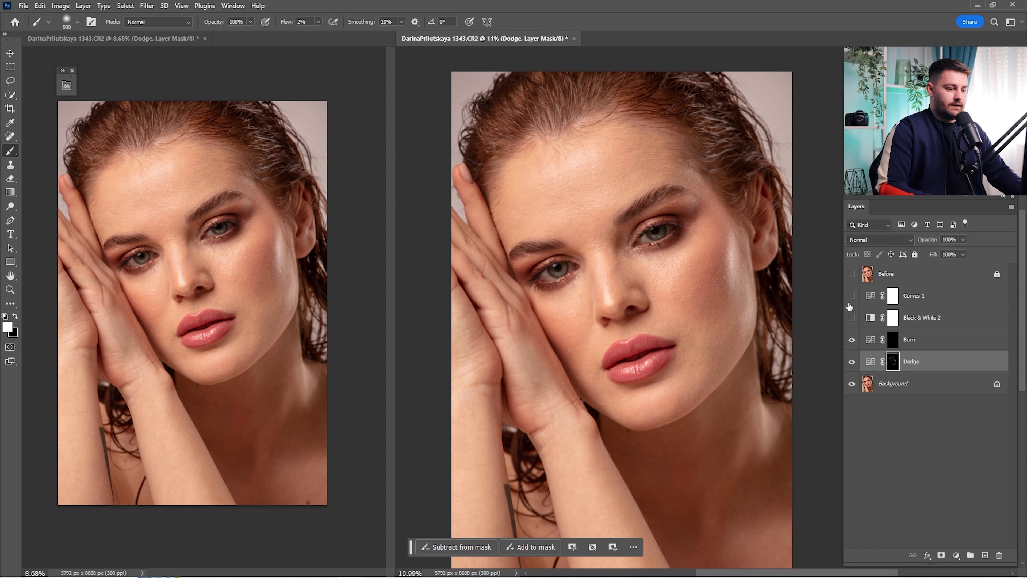
pyautogui.click(851, 362)
pyautogui.click(851, 363)
pyautogui.click(853, 364)
pyautogui.click(854, 364)
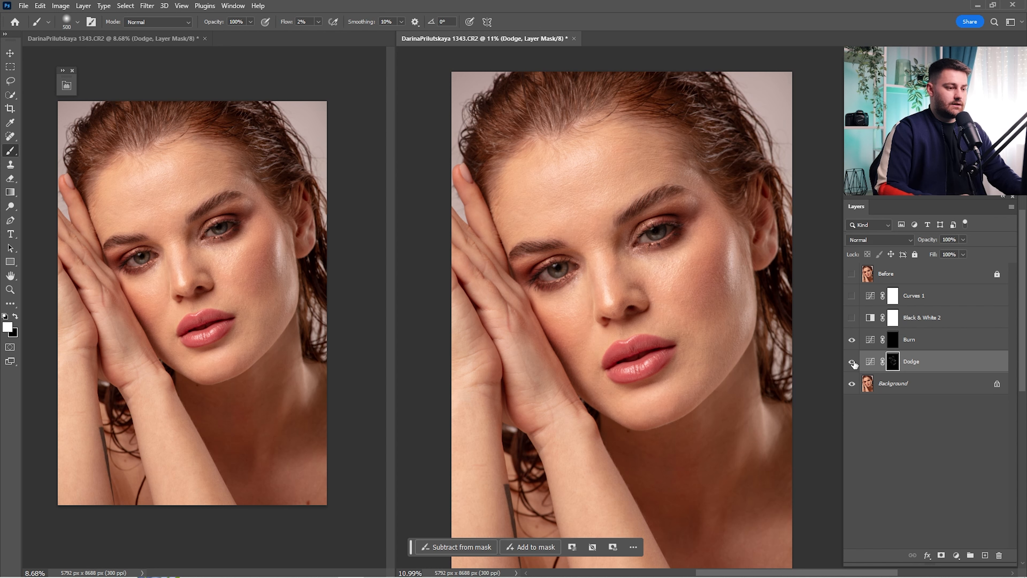
pyautogui.click(853, 364)
pyautogui.click(854, 363)
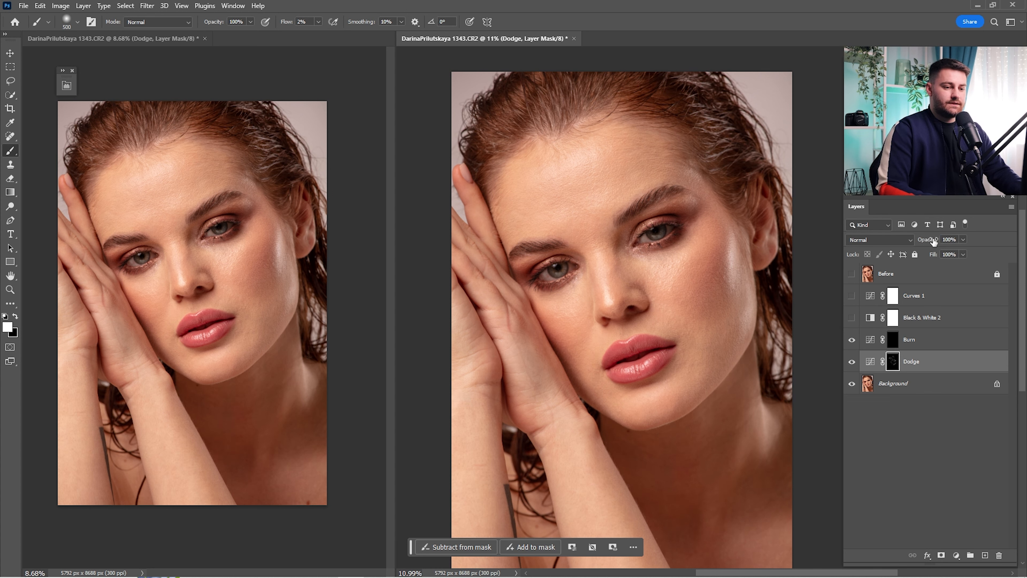
# Select the Burn layer's mask and show the Black & White 2 and Curves 1 check layers again
pyautogui.click(903, 341)
pyautogui.click(853, 317)
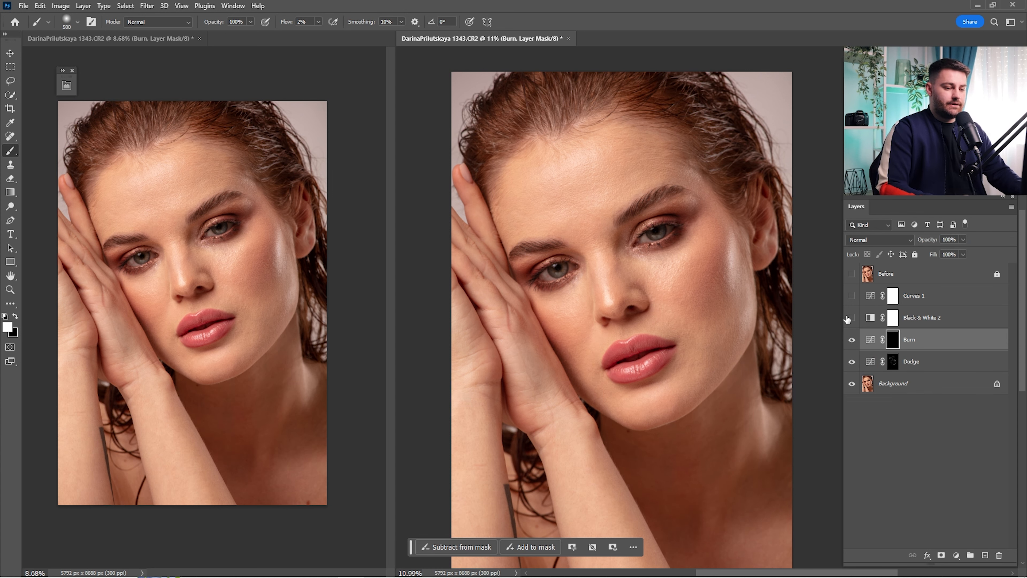
pyautogui.click(852, 295)
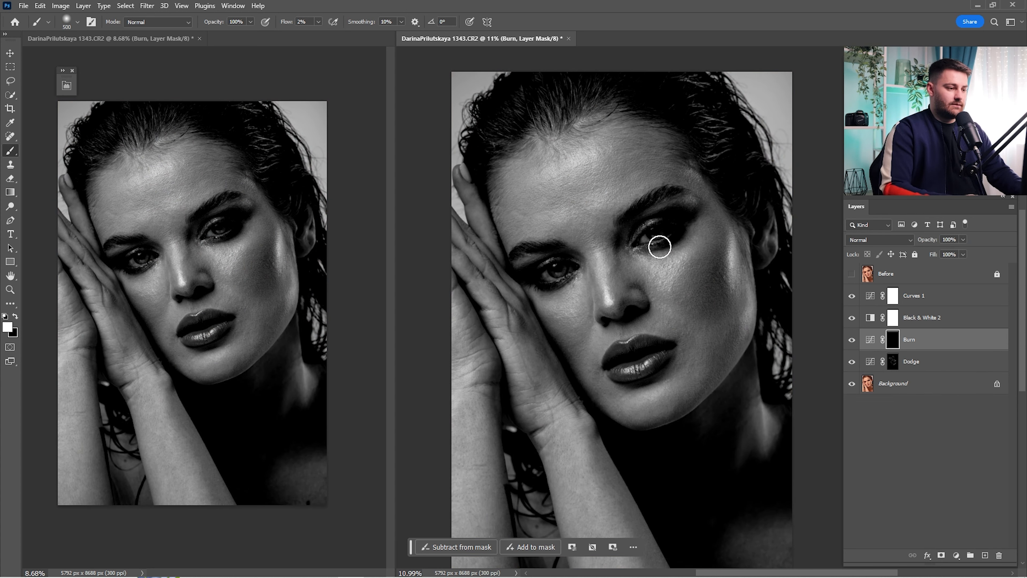
# Burn the bright patches on the forehead with a 400 px white brush on the Burn mask
pyautogui.moveTo(604, 232)
pyautogui.mouseDown()
pyautogui.moveTo(626, 239)
pyautogui.moveTo(701, 350)
pyautogui.mouseUp()
pyautogui.moveTo(643, 279); pyautogui.dragTo(686, 258)
pyautogui.press('[')
pyautogui.press('[')
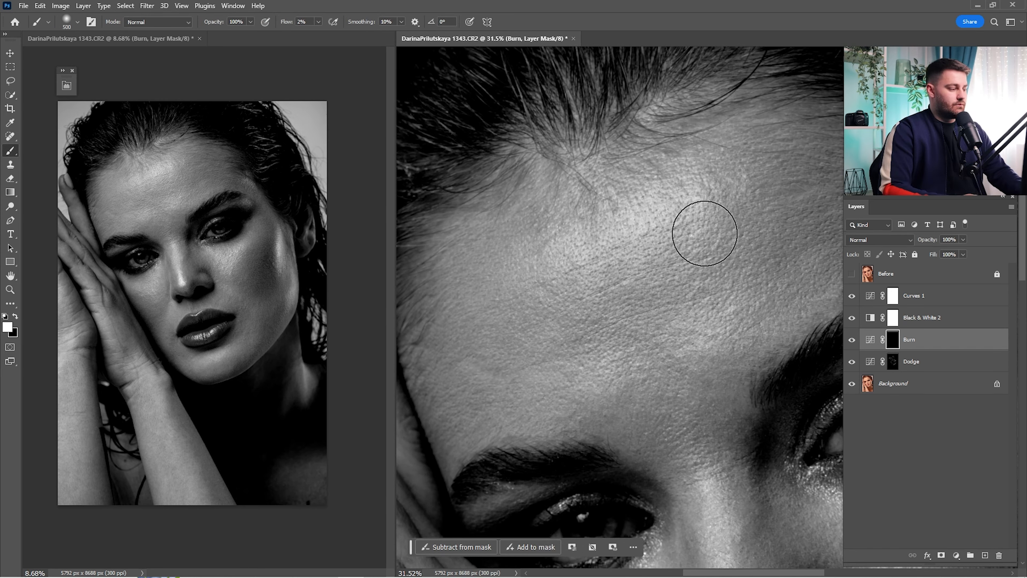
pyautogui.press(']')
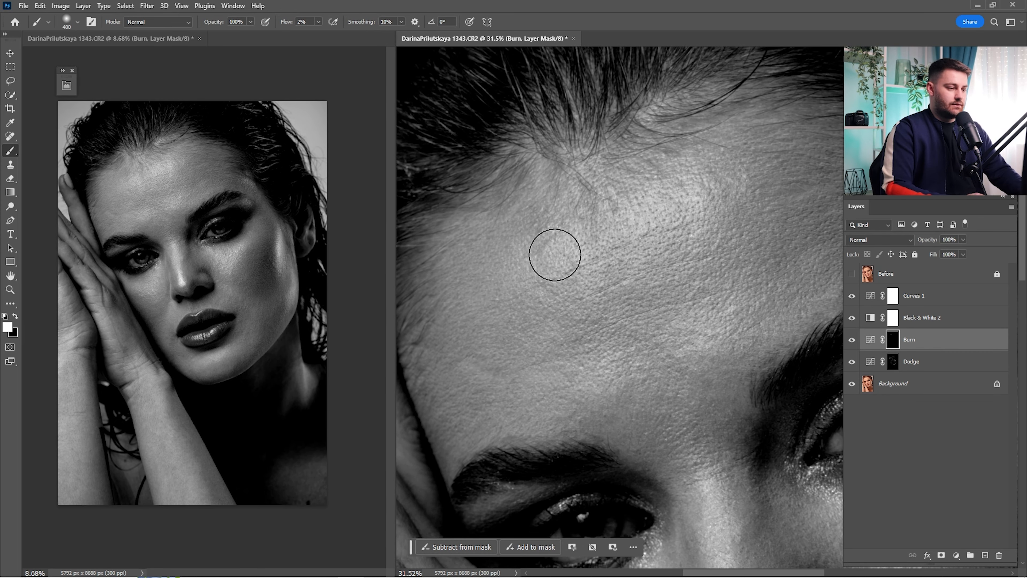
# Burn the bright spots around the nose with a 200 px brush
pyautogui.moveTo(685, 385); pyautogui.dragTo(593, 179)
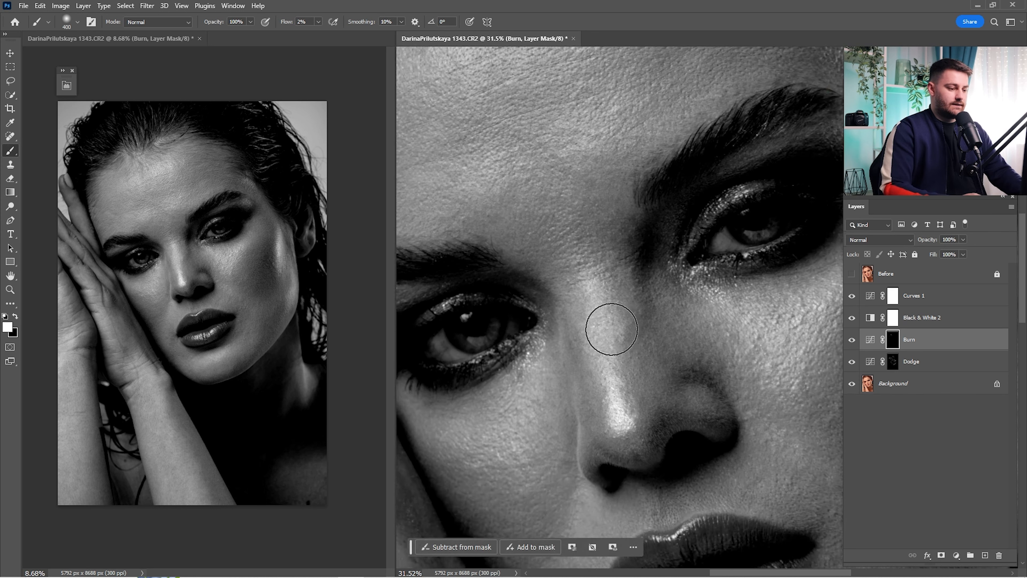
pyautogui.press('[')
pyautogui.press('[')
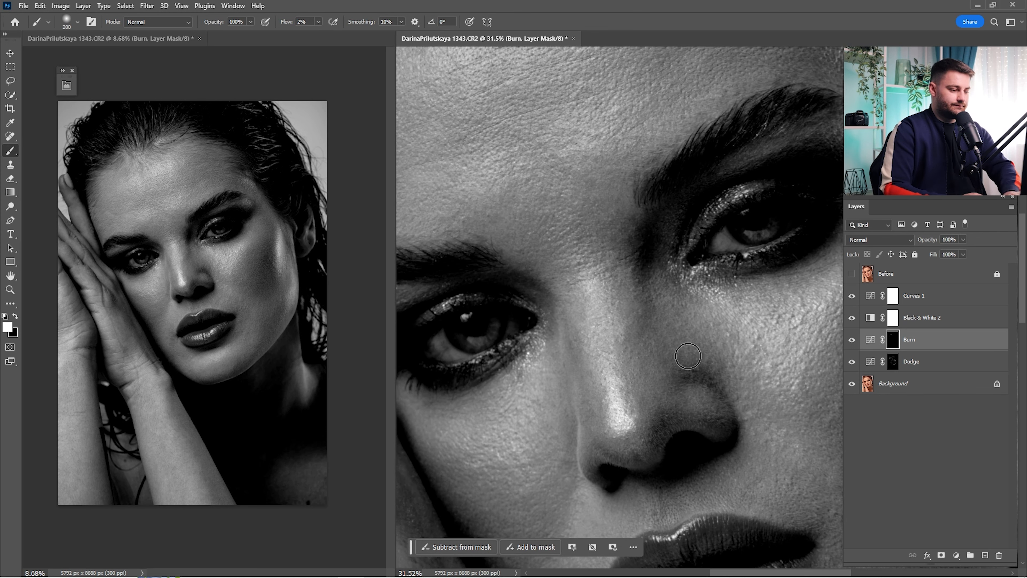
pyautogui.moveTo(688, 357); pyautogui.dragTo(550, 336)
# Burn the bright patches on the chin below the lips with a 300 px brush
pyautogui.press(']')
pyautogui.press(']')
pyautogui.press(']')
pyautogui.moveTo(621, 470); pyautogui.dragTo(643, 153)
pyautogui.press('[')
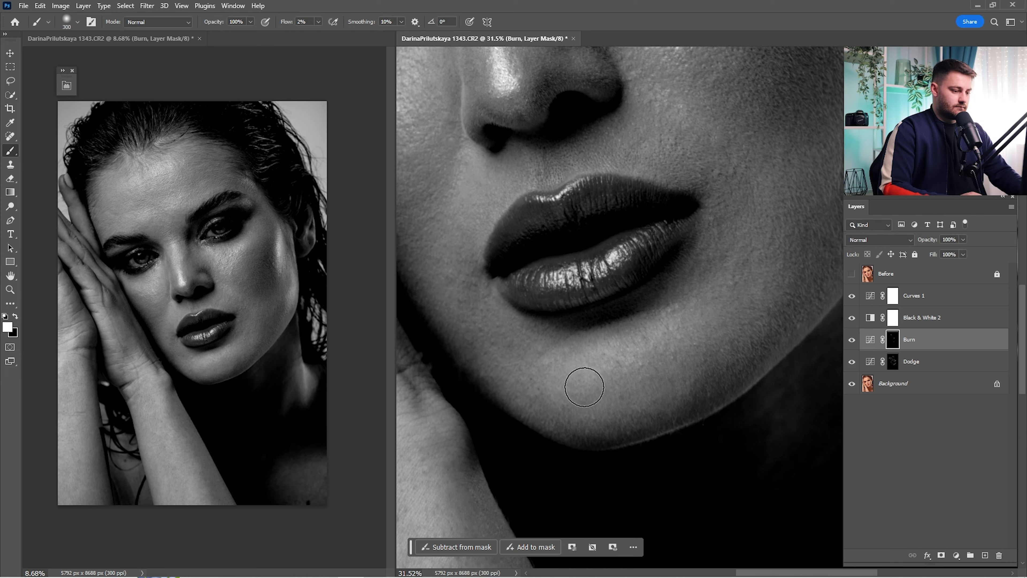
# Return to the forehead and burn its remaining bright areas near the hairline and above the brows at 300 px
pyautogui.moveTo(515, 228); pyautogui.dragTo(641, 324)
pyautogui.moveTo(607, 83); pyautogui.dragTo(674, 312)
pyautogui.moveTo(486, 182); pyautogui.dragTo(617, 318)
pyautogui.moveTo(654, 180); pyautogui.dragTo(657, 248)
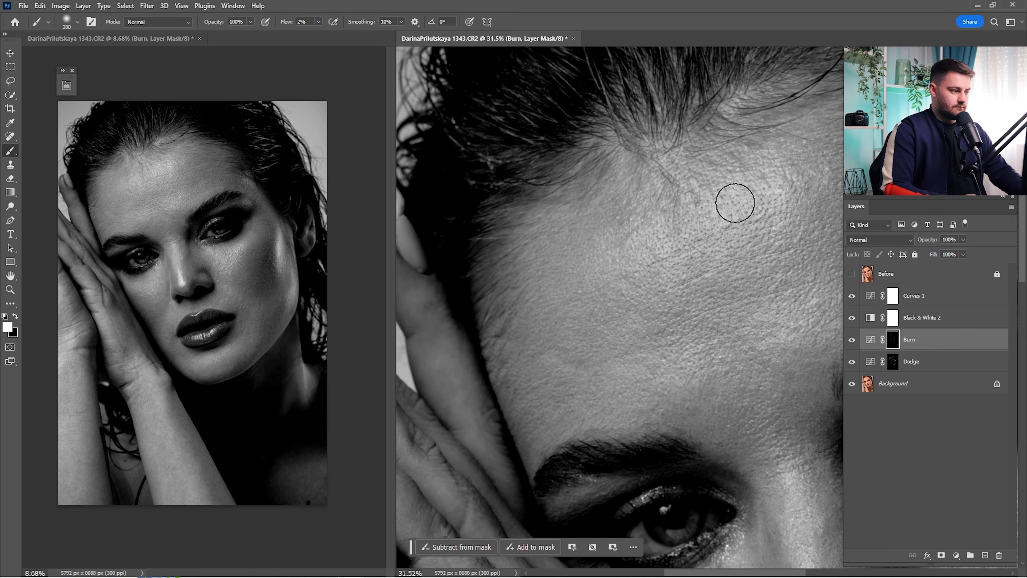
pyautogui.moveTo(801, 190); pyautogui.dragTo(748, 225)
pyautogui.moveTo(762, 344); pyautogui.dragTo(711, 312)
pyautogui.moveTo(836, 316); pyautogui.dragTo(622, 283)
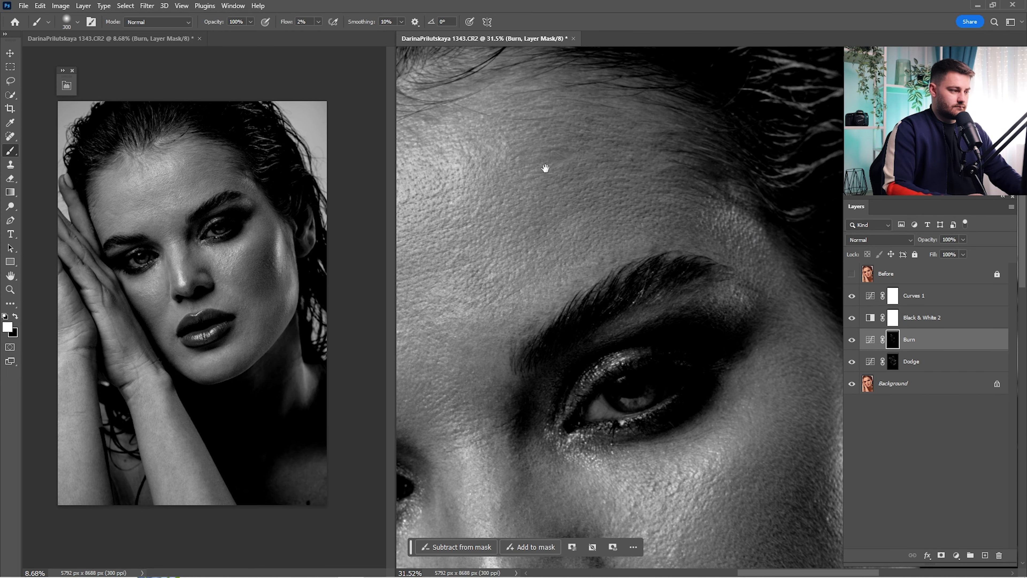
# Enlarge the brush to 600 px and burn the bright areas of the cheek beside the mouth
pyautogui.moveTo(545, 168); pyautogui.dragTo(761, 188)
pyautogui.moveTo(516, 323); pyautogui.dragTo(528, 61)
pyautogui.moveTo(749, 389); pyautogui.dragTo(492, 274)
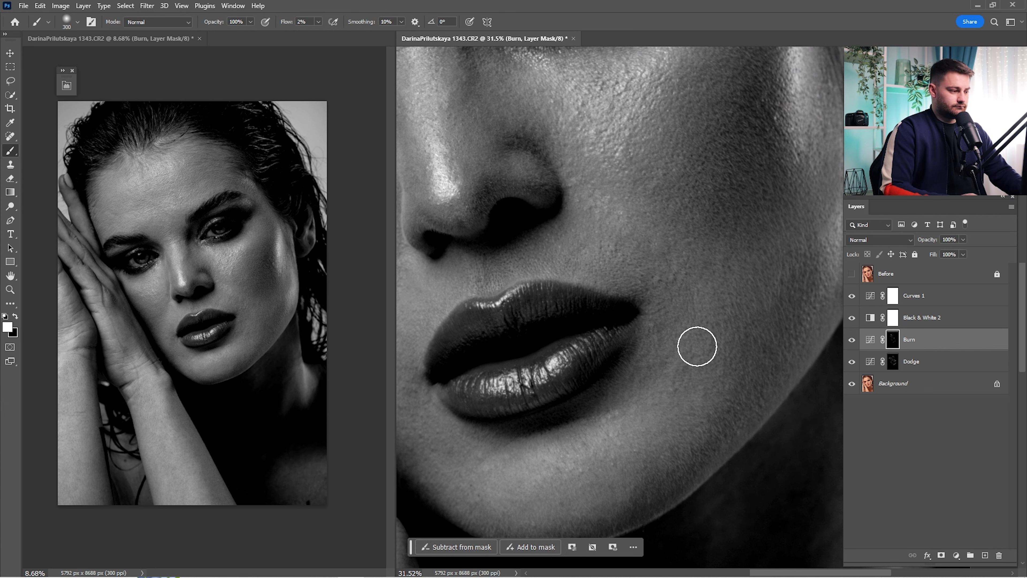
pyautogui.press(']')
pyautogui.press(']')
pyautogui.press(']')
pyautogui.moveTo(697, 346)
pyautogui.mouseDown()
pyautogui.moveTo(647, 404)
pyautogui.moveTo(697, 348)
pyautogui.mouseUp()
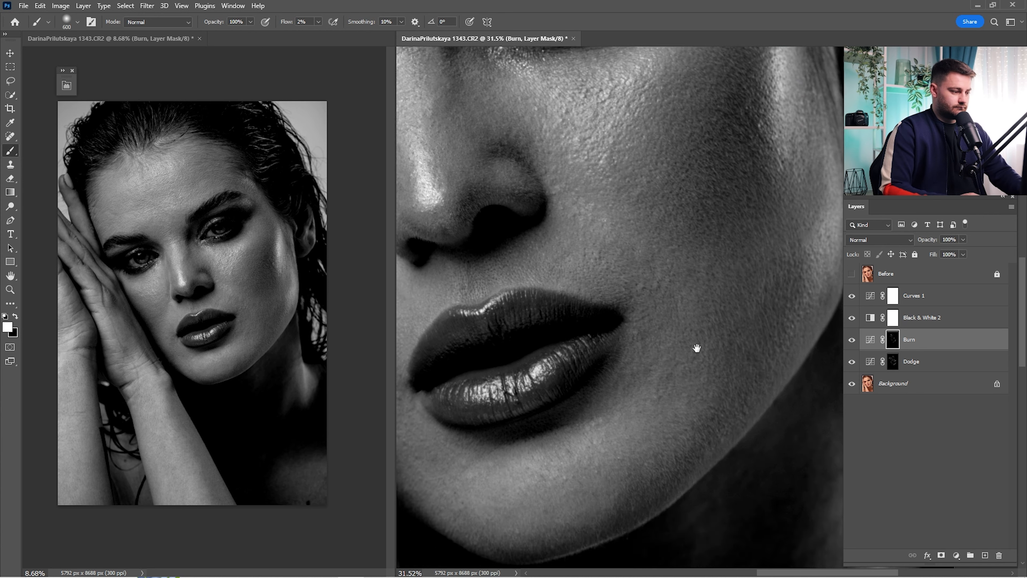
# Hide the Curves 1 and Black & White 2 layers and toggle the Burn layer to compare its effect in color
pyautogui.click(849, 344)
pyautogui.click(852, 343)
pyautogui.moveTo(852, 298); pyautogui.dragTo(852, 320)
pyautogui.click(854, 342)
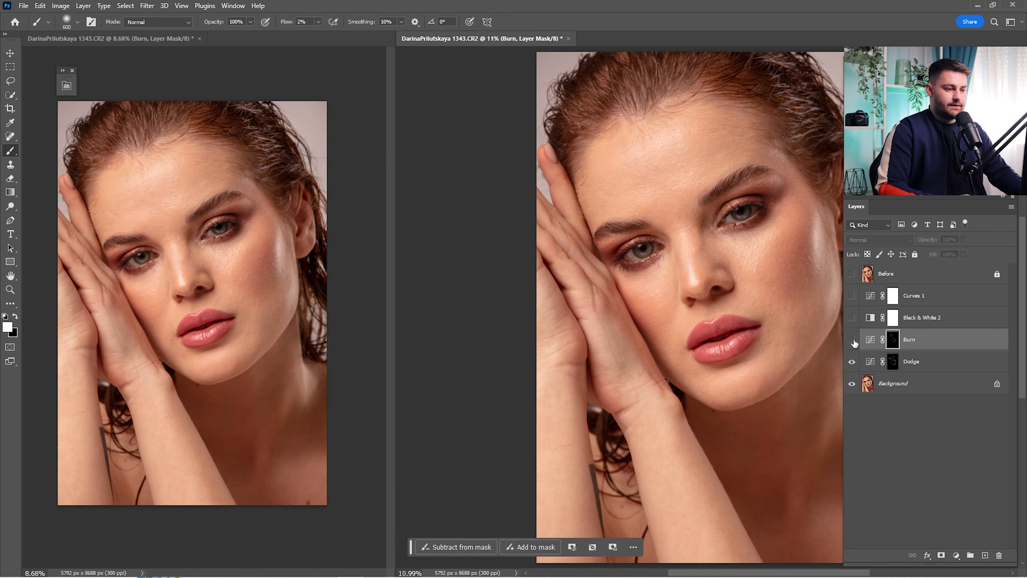
pyautogui.click(853, 341)
pyautogui.click(854, 344)
pyautogui.click(854, 346)
pyautogui.click(855, 348)
pyautogui.click(852, 347)
pyautogui.click(852, 346)
pyautogui.click(852, 345)
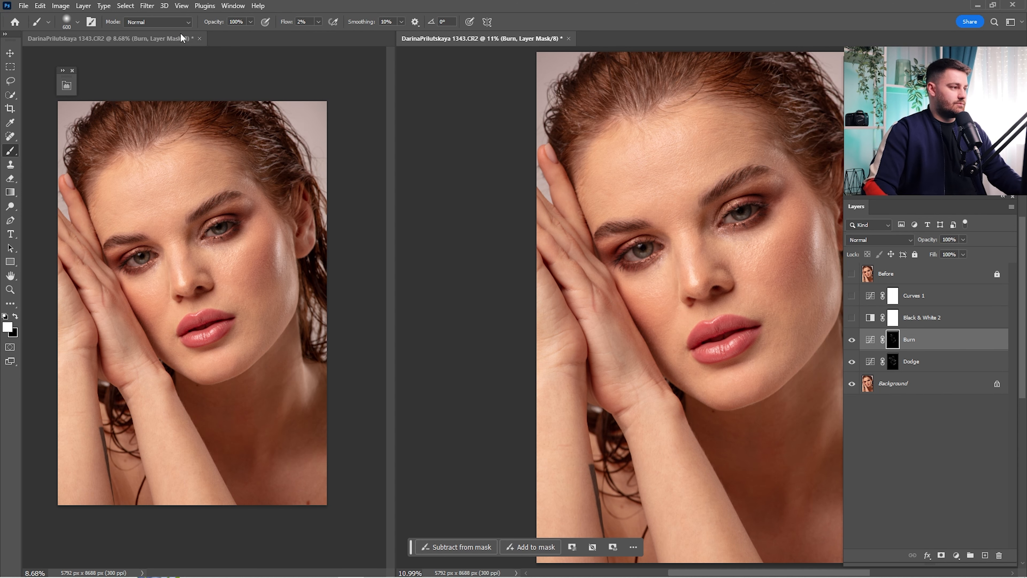
# Close the overview window and set the Burn layer's opacity to 70%, checking its effect on and off
pyautogui.click(199, 39)
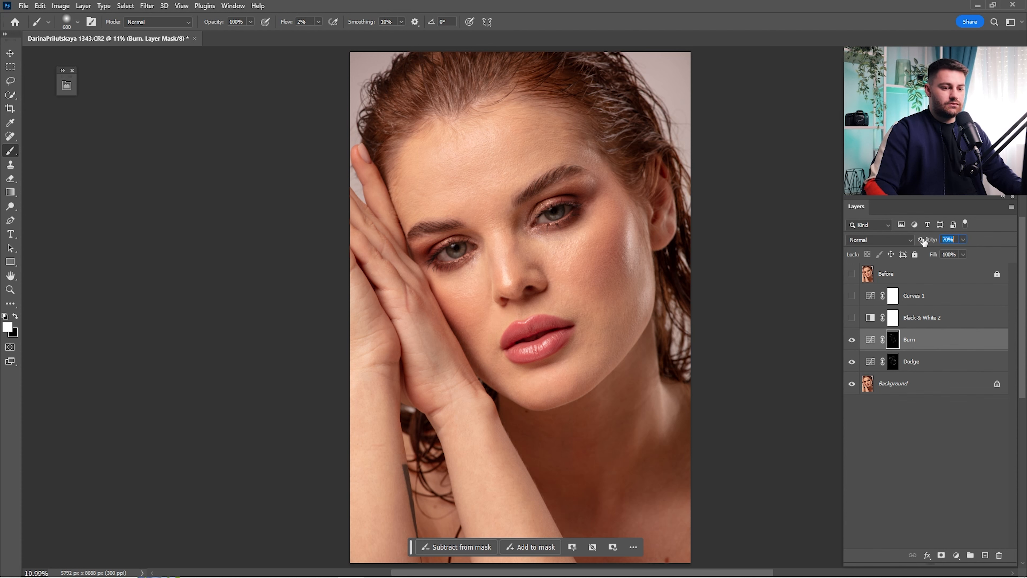
pyautogui.click(851, 342)
pyautogui.click(851, 343)
pyautogui.click(871, 342)
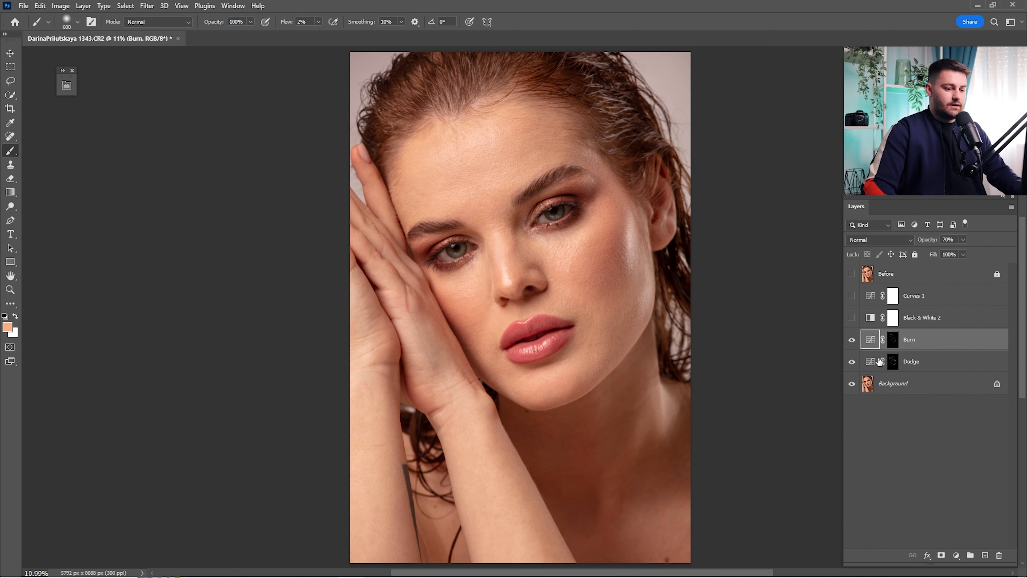
# Set the Dodge layer's opacity to 74% and check its effect on and off
pyautogui.click(893, 363)
pyautogui.click(851, 365)
pyautogui.click(852, 363)
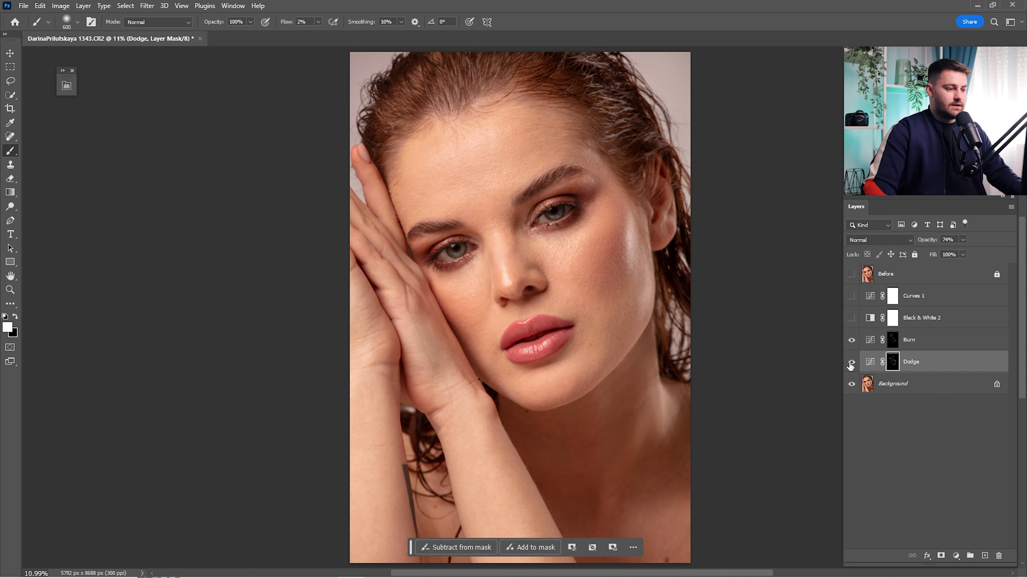
# Merge the Burn and Dodge layers into the Background layer
pyautogui.keyDown('shift'); pyautogui.click(921, 340); pyautogui.keyUp('shift')
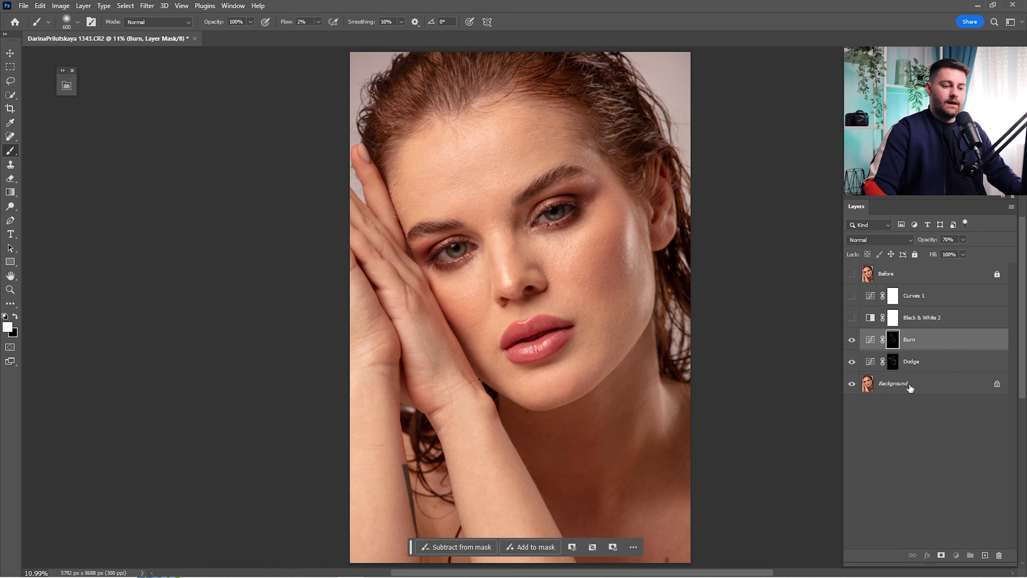
pyautogui.rightClick(915, 351)
pyautogui.click(945, 438)
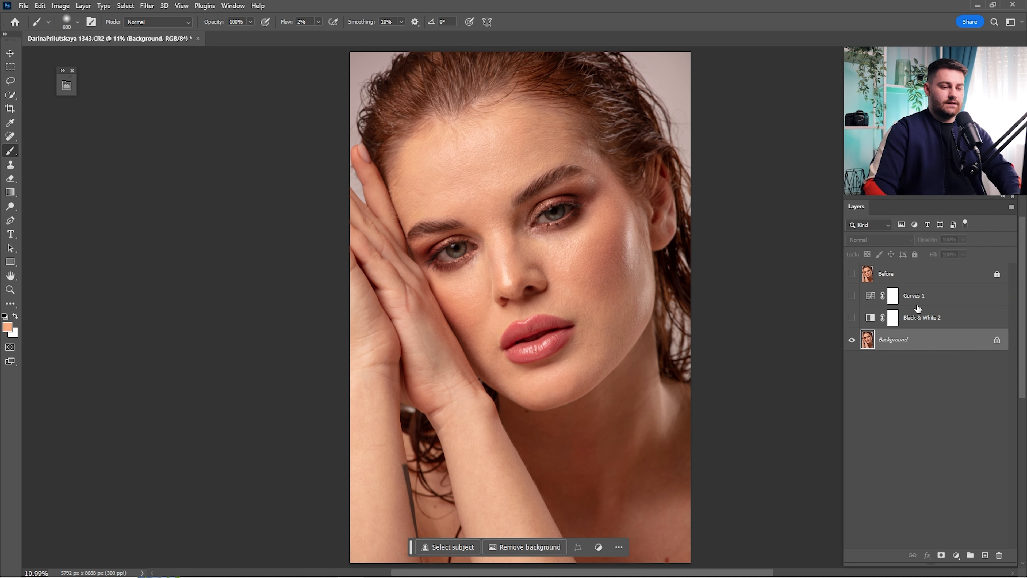
# Delete the Curves 1 and Black & White 2 check layers
pyautogui.click(910, 300)
pyautogui.press('Delete')
pyautogui.press('Delete')
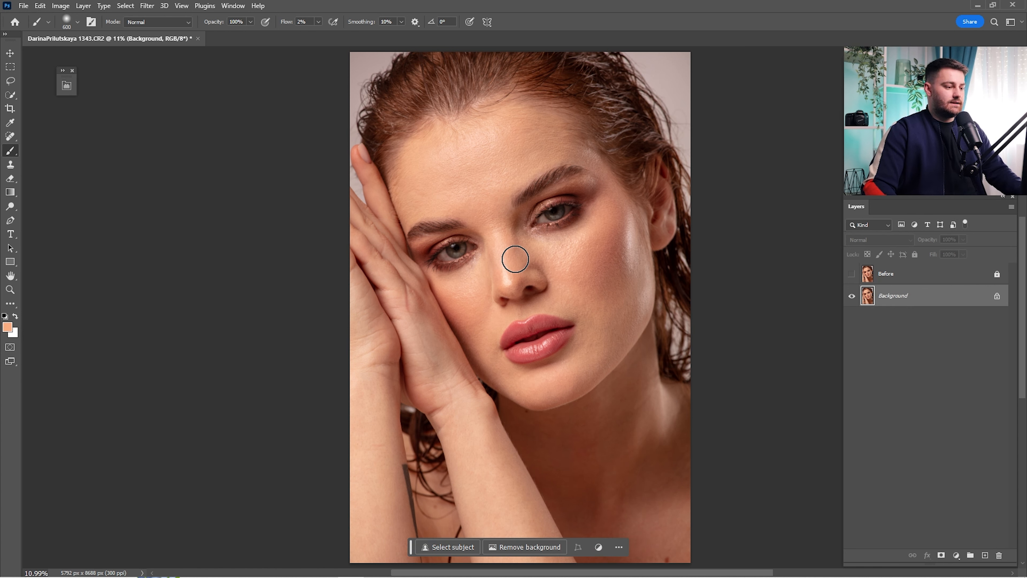
# Add a Curves adjustment layer above the Background for work on the eye on the brighter side of the face
pyautogui.hotkey('ctrl', 'space')
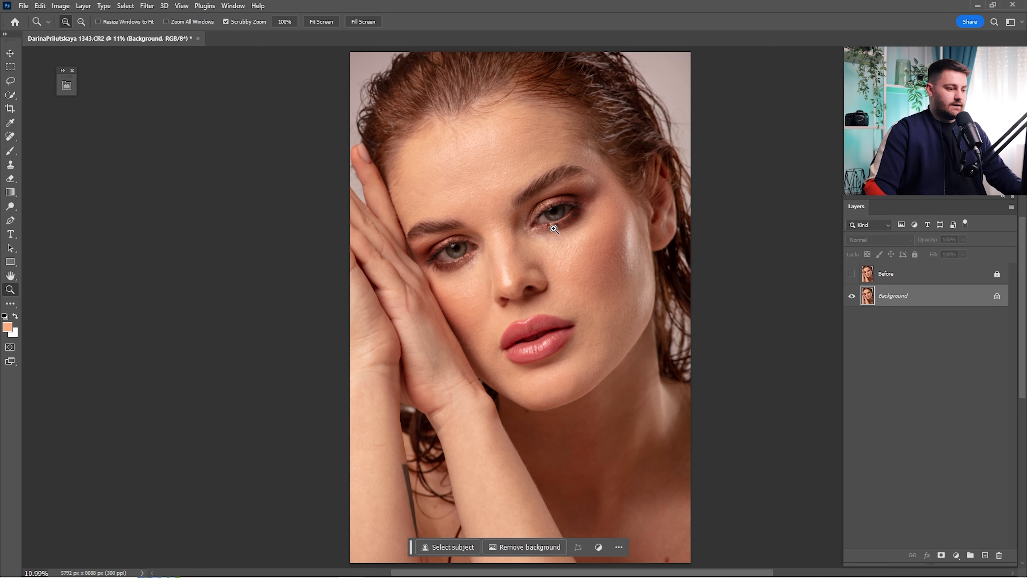
pyautogui.hotkey('ctrl', 'space')
pyautogui.moveTo(562, 221)
pyautogui.mouseDown()
pyautogui.moveTo(619, 221)
pyautogui.moveTo(600, 254)
pyautogui.mouseUp()
pyautogui.press('space')
pyautogui.hotkey('ctrl', 'space')
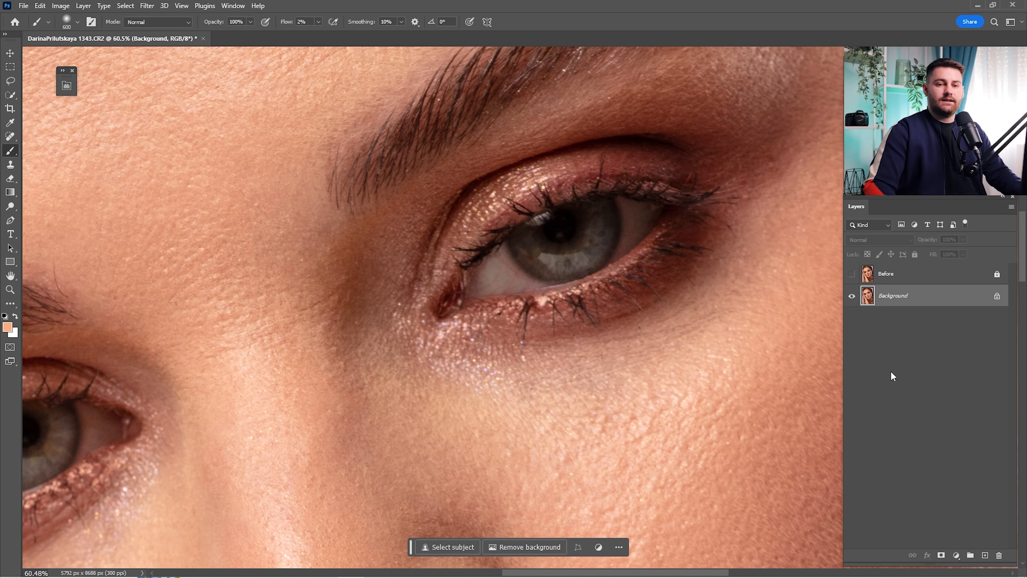
pyautogui.click(957, 555)
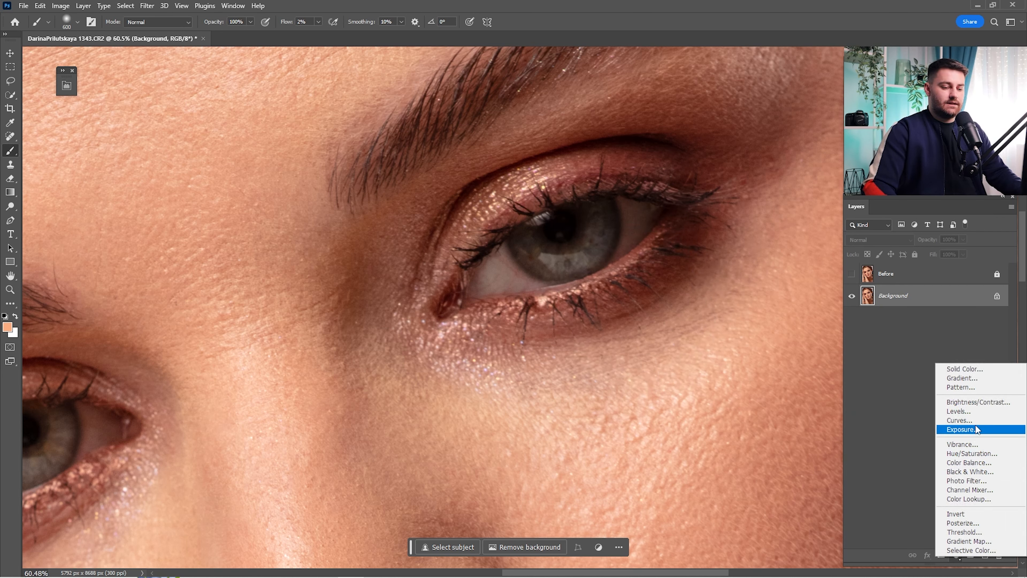
pyautogui.click(963, 420)
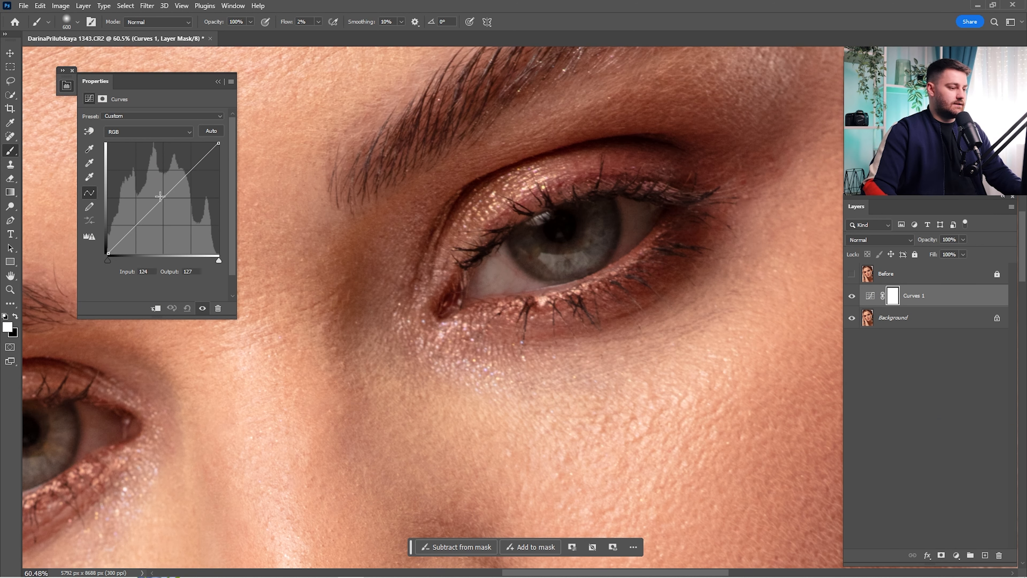
# Brighten the Curves 1 midtones with a point at input 109, output 145, and invert the layer mask to black
pyautogui.moveTo(161, 196); pyautogui.dragTo(156, 190)
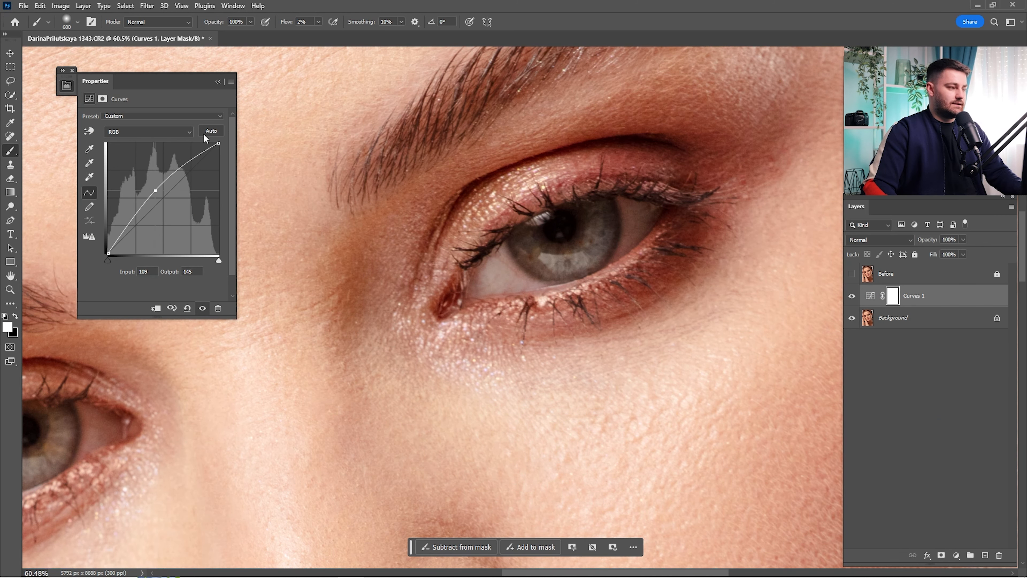
pyautogui.click(219, 83)
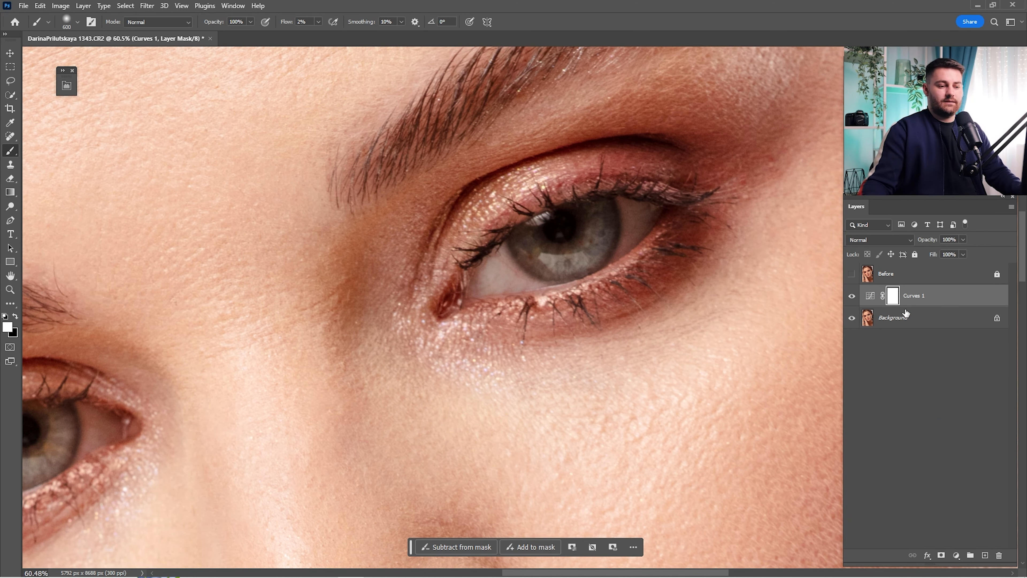
pyautogui.hotkey('ctrl', 'i')
pyautogui.hotkey('ctrl', 'k')
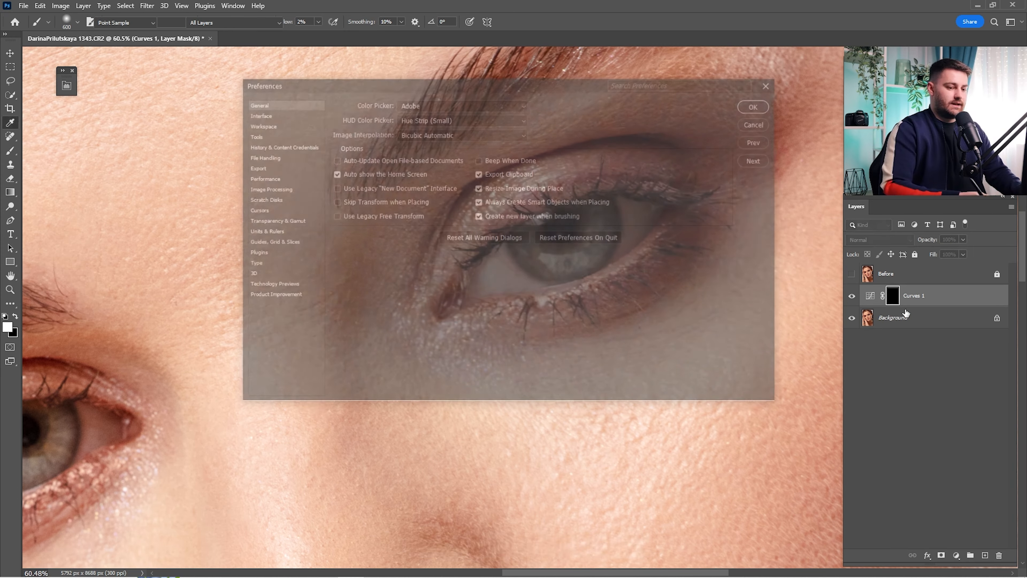
pyautogui.click(772, 83)
pyautogui.press('b')
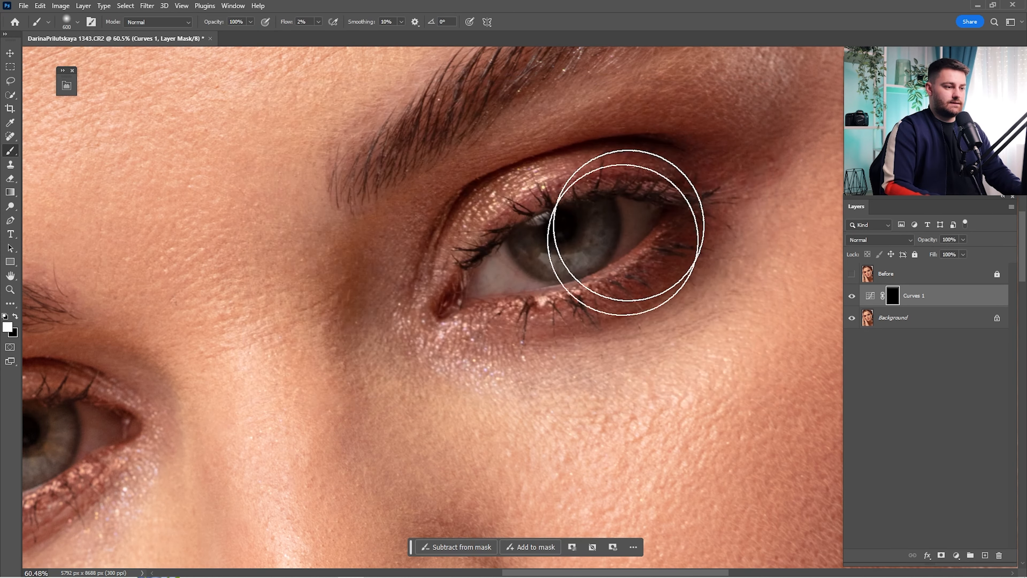
pyautogui.hotkey('ctrl', 'i')
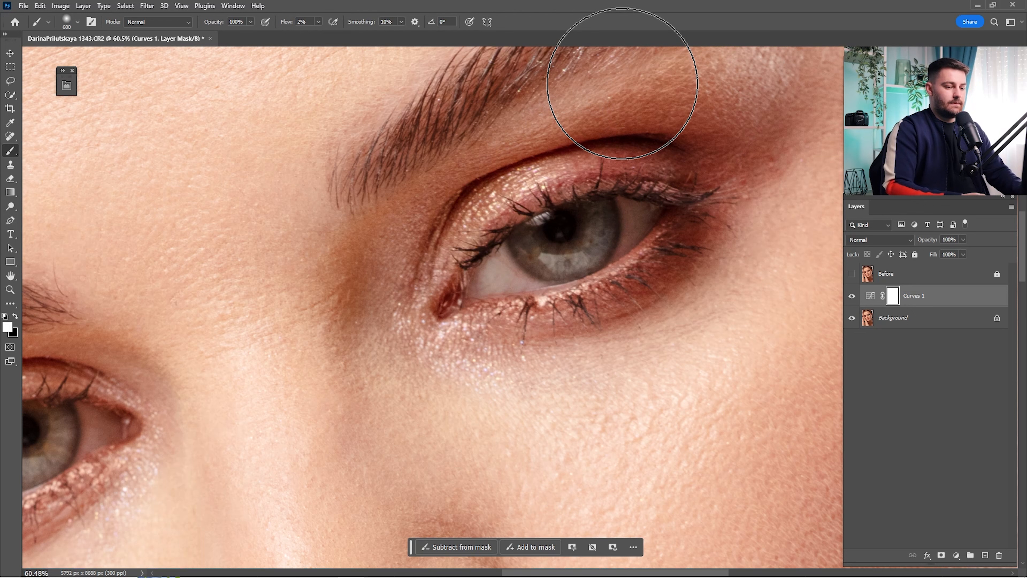
pyautogui.hotkey('ctrl', 'i')
# Set the brush to 100% flow, 20% opacity and a size of 175 px for painting on the Curves 1 mask
pyautogui.press('[')
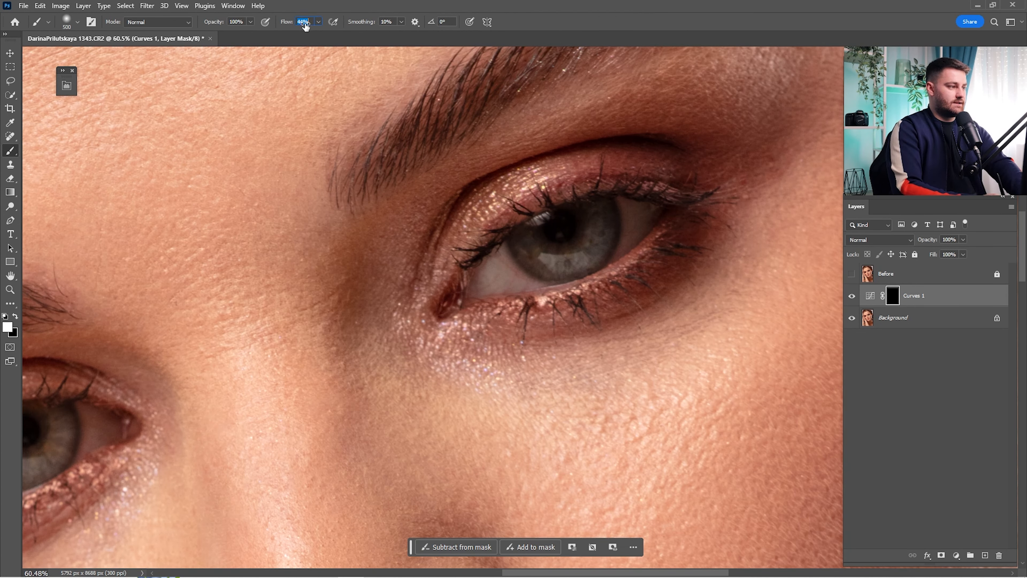
pyautogui.write('100')
pyautogui.press('Return')
pyautogui.press('[')
pyautogui.press('[')
pyautogui.press('[')
pyautogui.press('[')
pyautogui.press('[')
pyautogui.press('[')
pyautogui.press('[')
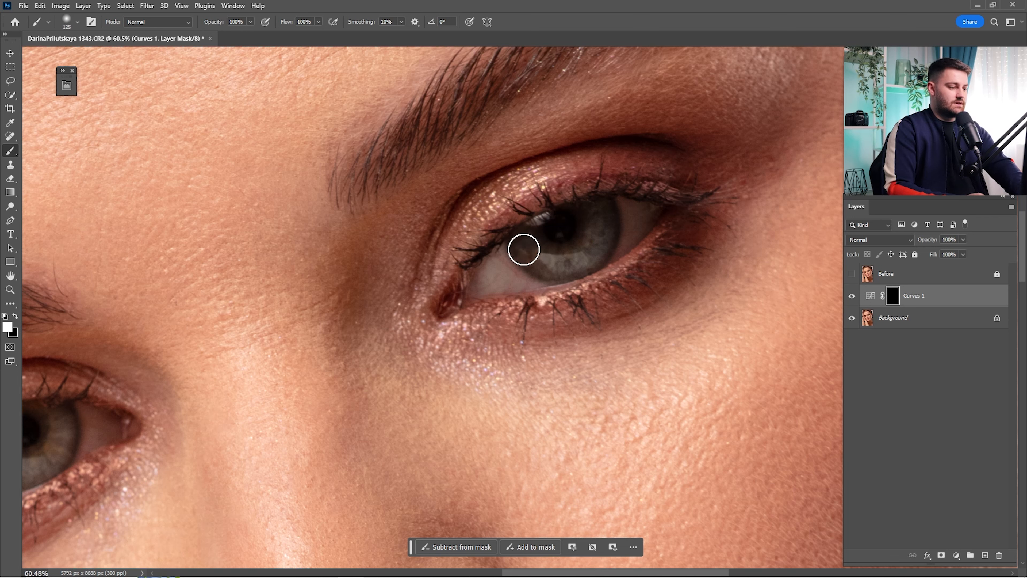
pyautogui.press(']')
pyautogui.press(']')
pyautogui.press('2')
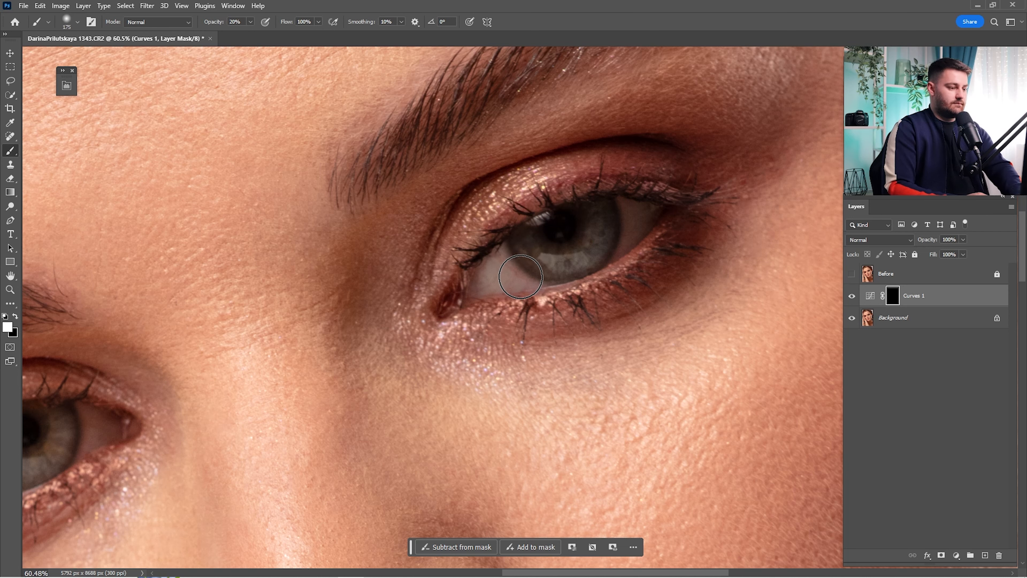
# Paint white on the Curves 1 mask over the brighter-side eye, reducing the brush to 125 px
pyautogui.press('[')
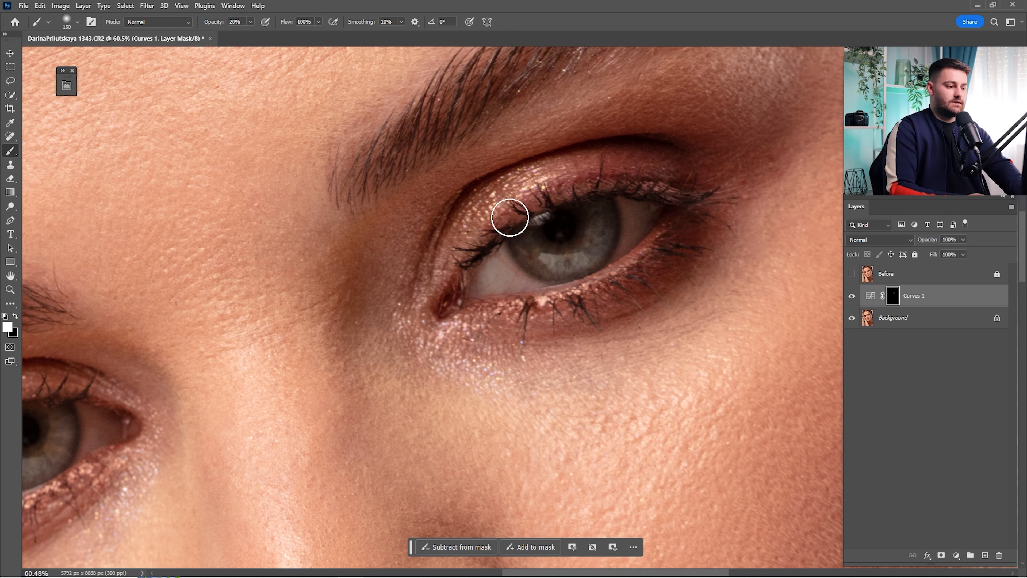
pyautogui.press('[')
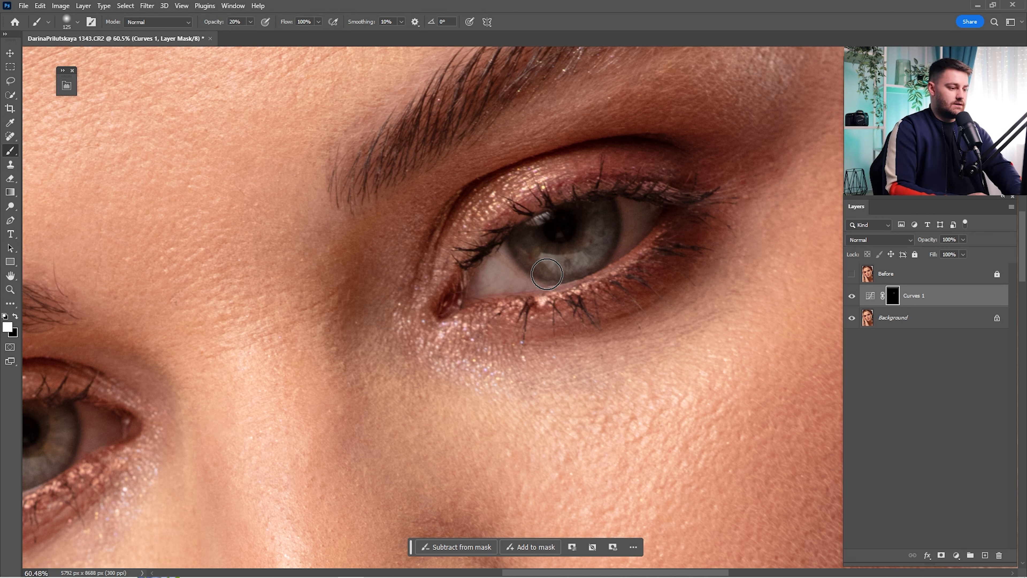
pyautogui.moveTo(639, 216)
pyautogui.mouseDown()
pyautogui.moveTo(590, 220)
pyautogui.moveTo(525, 245)
pyautogui.moveTo(602, 253)
pyautogui.mouseUp()
# Paint white on the Curves 1 mask over the eye beside the hand, using a 175 px brush
pyautogui.moveTo(190, 360); pyautogui.dragTo(661, 205)
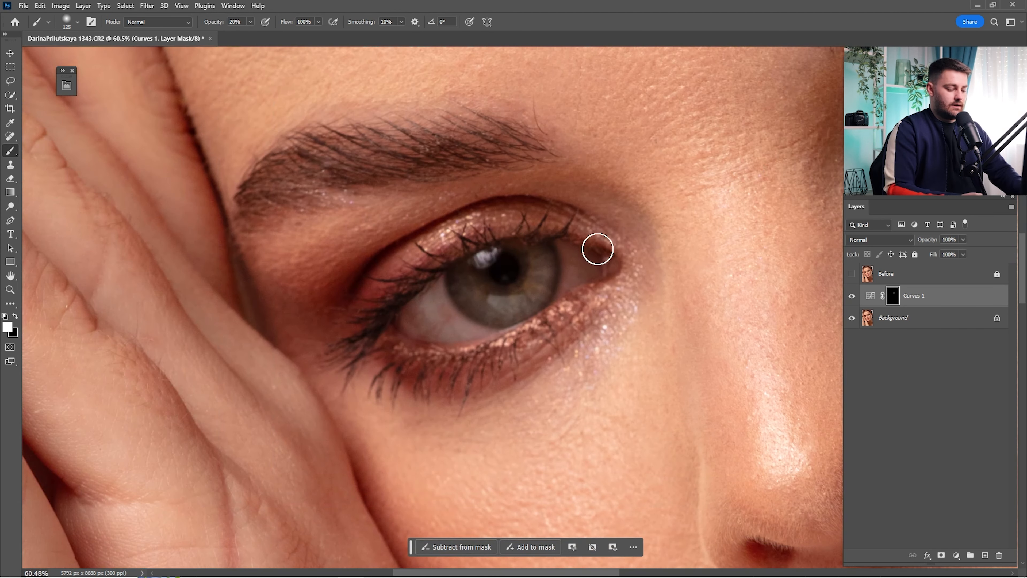
pyautogui.press(']')
pyautogui.press(']')
pyautogui.moveTo(573, 268)
pyautogui.mouseDown()
pyautogui.moveTo(520, 307)
pyautogui.moveTo(419, 326)
pyautogui.moveTo(474, 291)
pyautogui.moveTo(493, 312)
pyautogui.moveTo(445, 317)
pyautogui.mouseUp()
pyautogui.moveTo(607, 270); pyautogui.dragTo(562, 270)
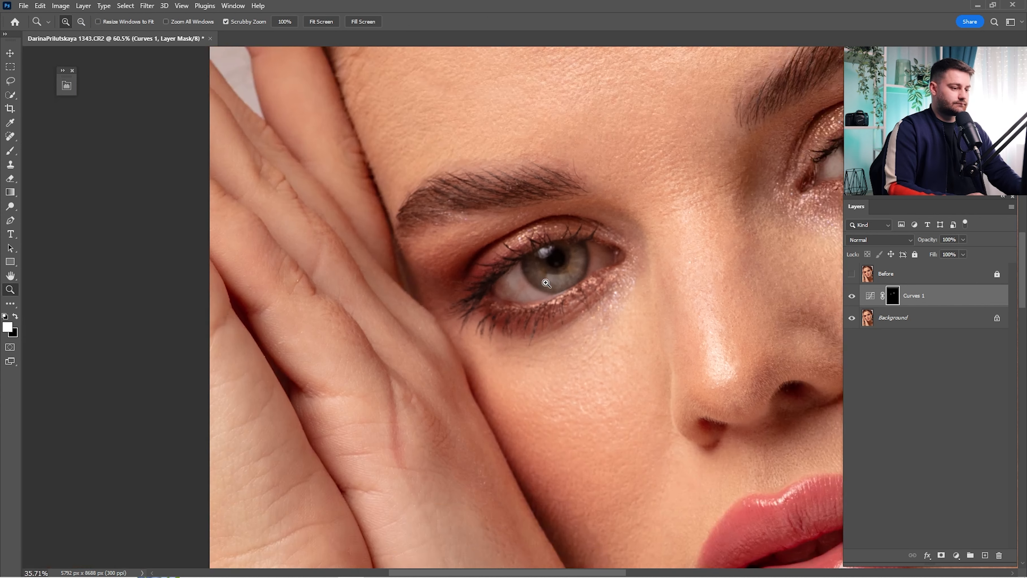
# Compare the whole portrait with the Curves 1 eye brightening on and off
pyautogui.moveTo(656, 167); pyautogui.dragTo(533, 187)
pyautogui.hotkey('ctrl', '0')
pyautogui.click(852, 297)
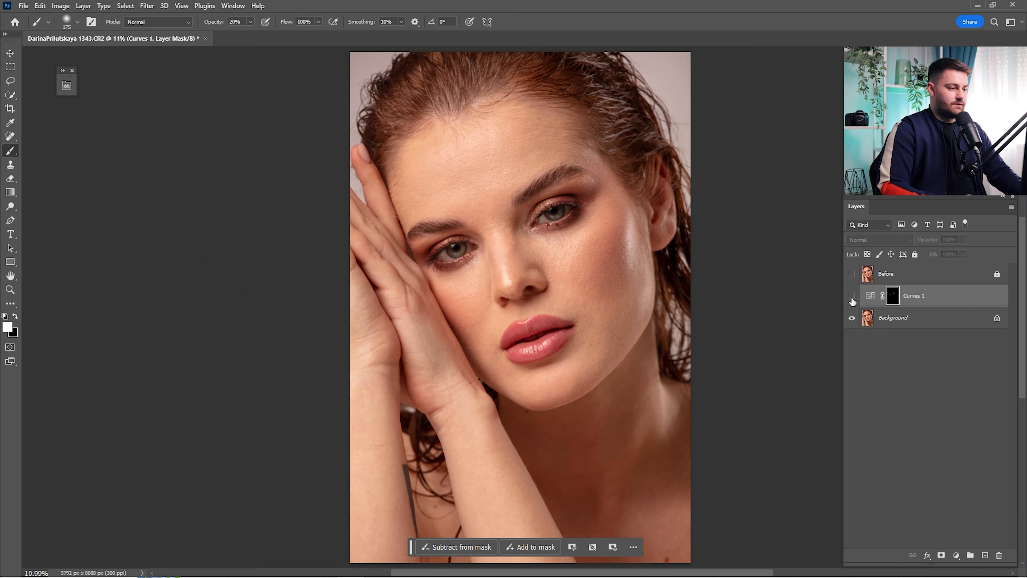
pyautogui.click(851, 296)
pyautogui.click(851, 297)
pyautogui.click(851, 297)
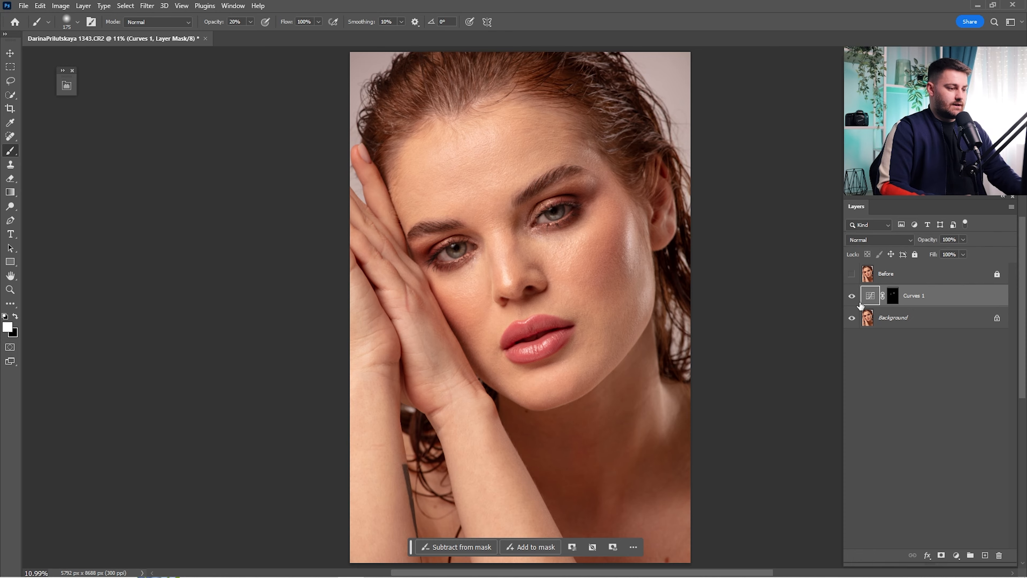
pyautogui.click(862, 303)
pyautogui.click(851, 297)
pyautogui.click(851, 296)
# Add another Curves adjustment layer above Curves 1 for the irises
pyautogui.press('z')
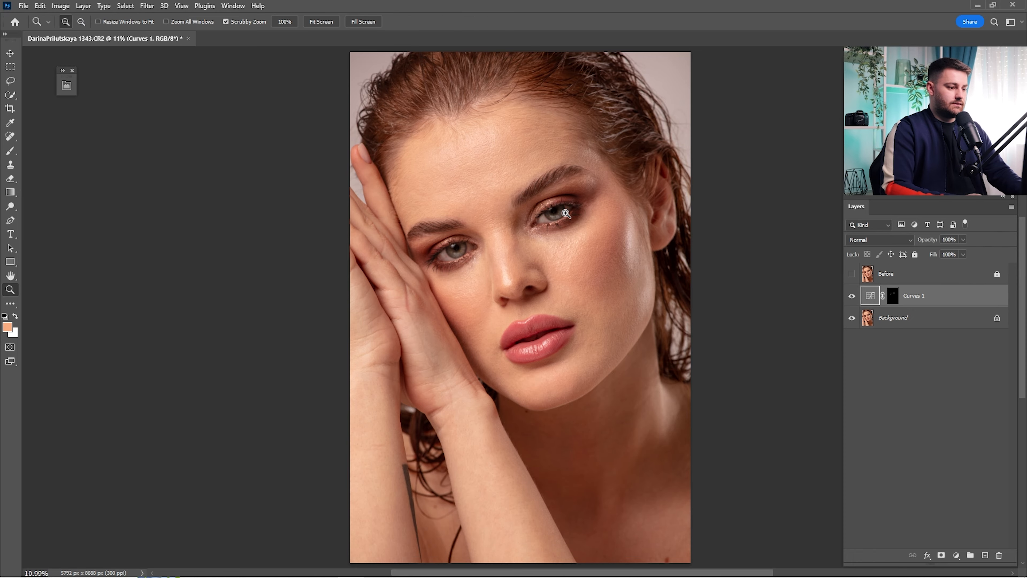
pyautogui.moveTo(566, 213); pyautogui.dragTo(638, 234)
pyautogui.press('b')
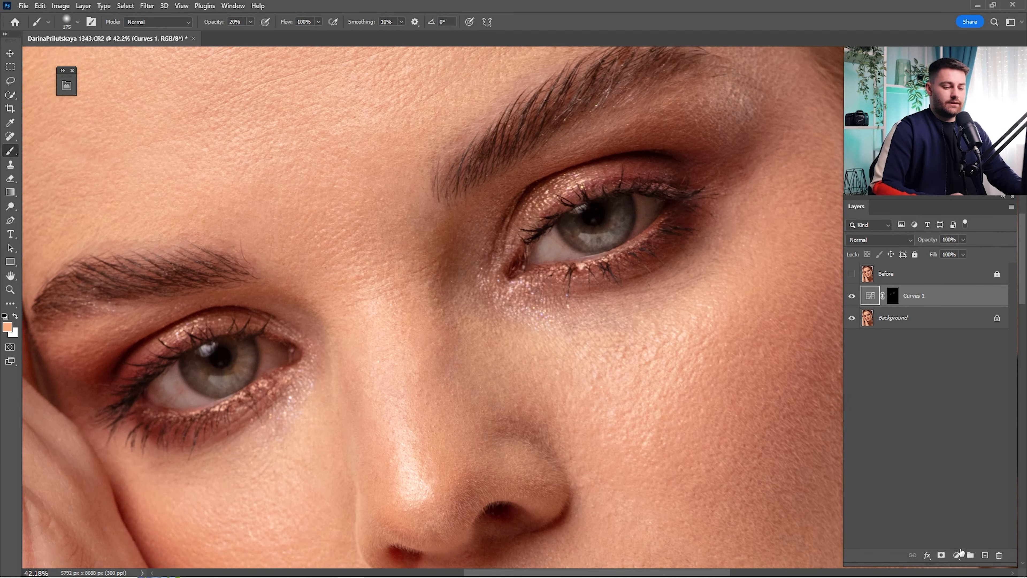
pyautogui.click(959, 554)
pyautogui.click(974, 423)
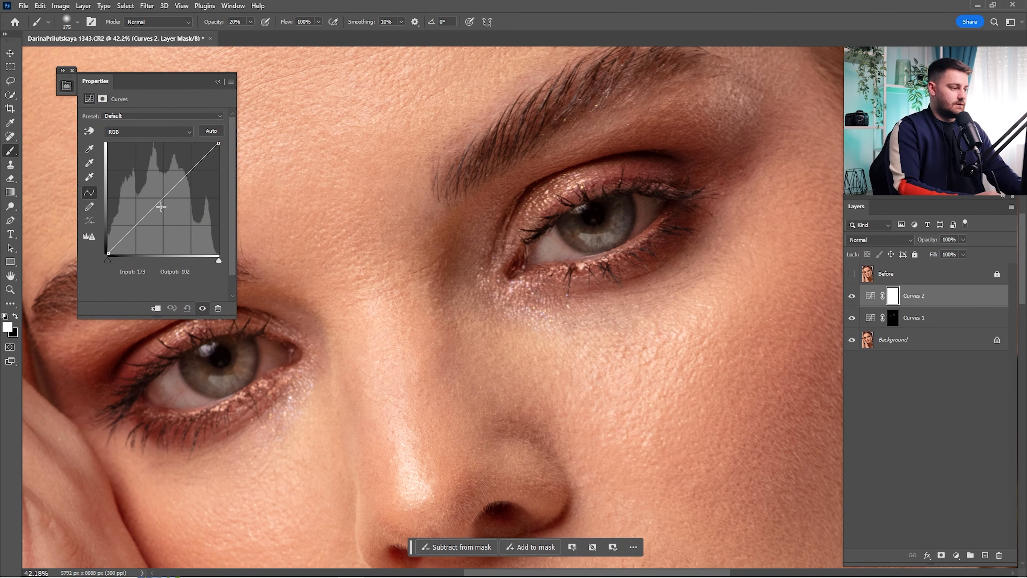
# Shape Curves 2 with a midtone point at 104/137, black point at input 20 and white point at output 246, and invert its mask
pyautogui.moveTo(161, 206); pyautogui.dragTo(153, 194)
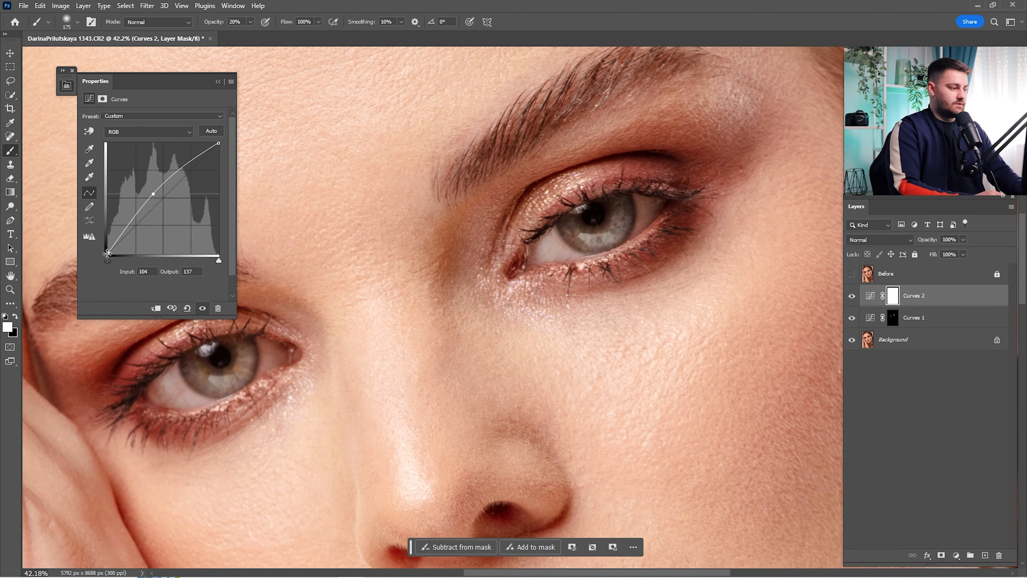
pyautogui.moveTo(108, 255); pyautogui.dragTo(116, 253)
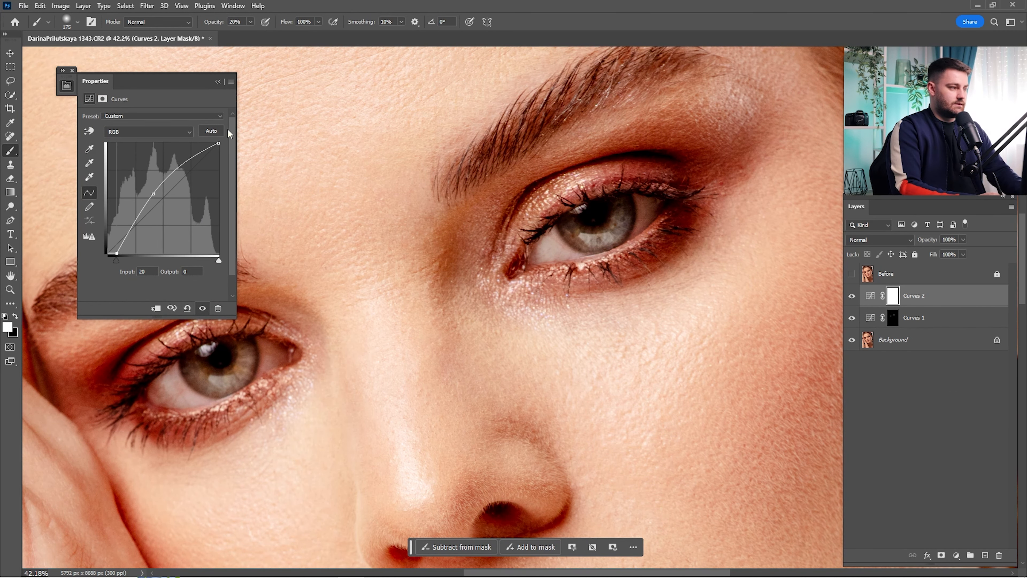
pyautogui.moveTo(219, 143); pyautogui.dragTo(219, 147)
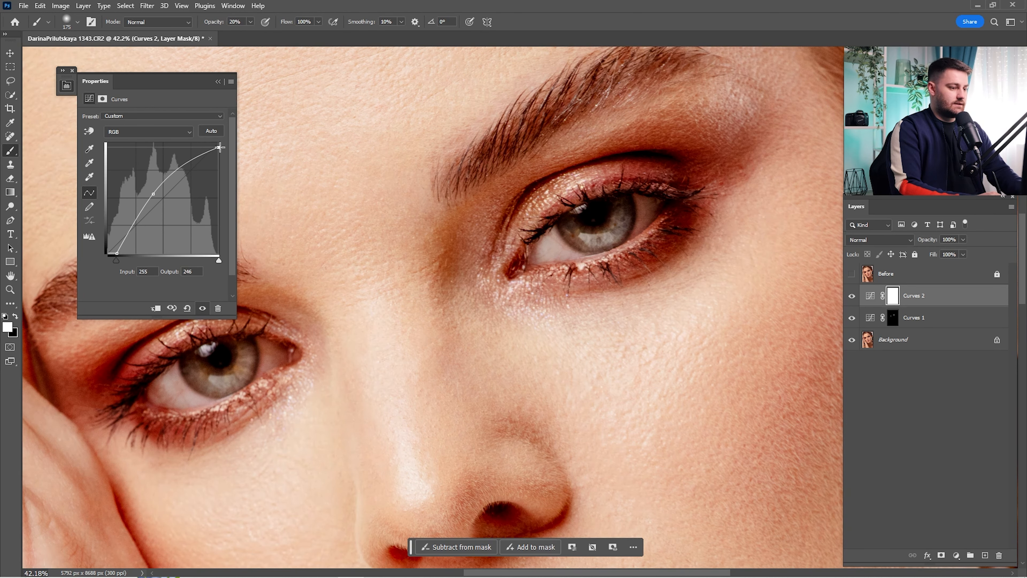
pyautogui.click(218, 81)
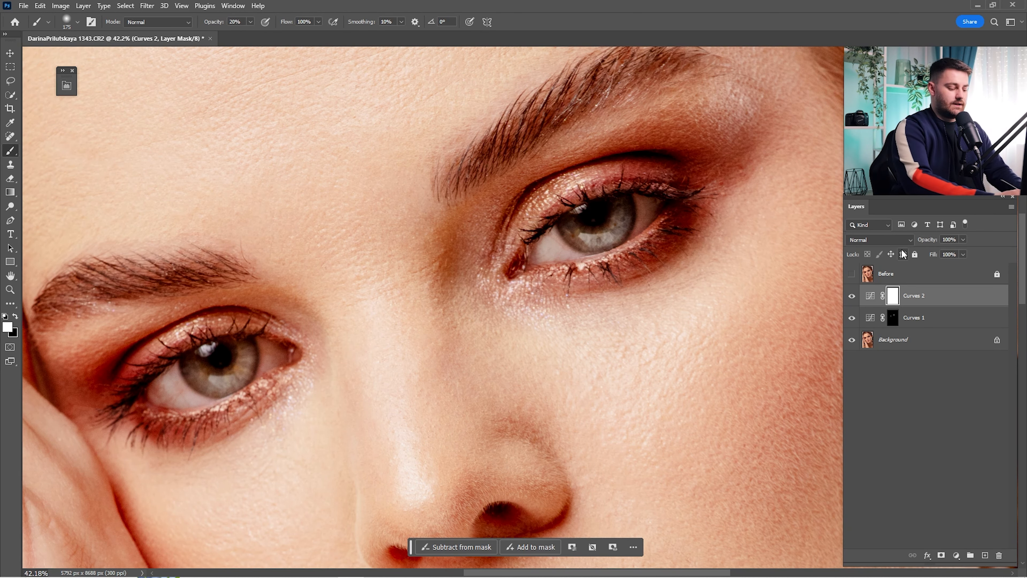
pyautogui.hotkey('ctrl', 'i')
# Paint white over both irises on the Curves 2 mask with a 100 px brush at 100% opacity
pyautogui.press('0')
pyautogui.scroll(3, 611, 229)
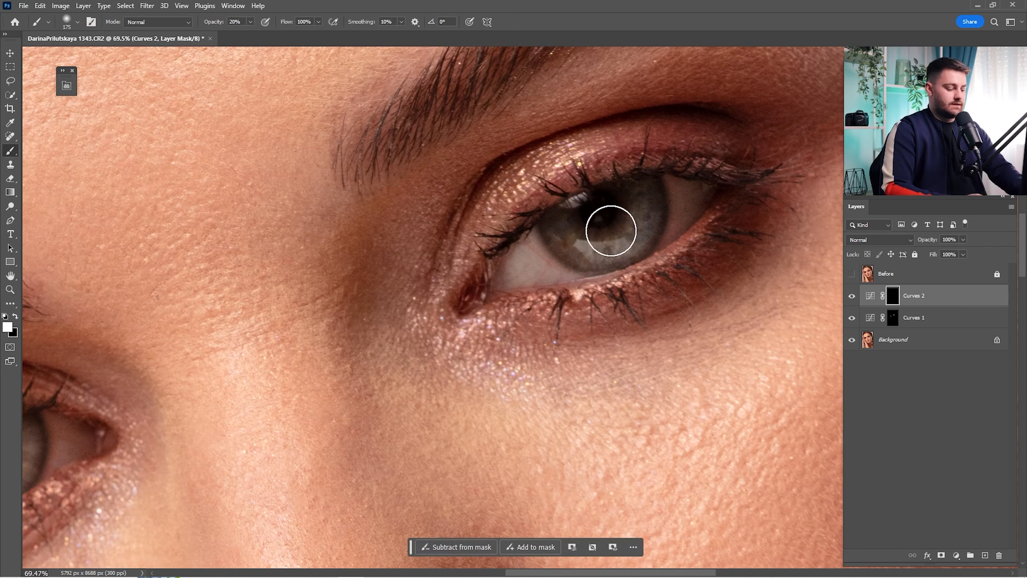
pyautogui.press('[')
pyautogui.press('[')
pyautogui.press('[')
pyautogui.moveTo(562, 227)
pyautogui.mouseDown()
pyautogui.moveTo(609, 238)
pyautogui.moveTo(647, 203)
pyautogui.moveTo(623, 247)
pyautogui.moveTo(642, 213)
pyautogui.moveTo(598, 243)
pyautogui.moveTo(635, 208)
pyautogui.moveTo(554, 222)
pyautogui.mouseUp()
pyautogui.press('space')
pyautogui.moveTo(171, 348); pyautogui.dragTo(785, 137)
pyautogui.moveTo(550, 242)
pyautogui.mouseDown()
pyautogui.moveTo(619, 270)
pyautogui.moveTo(601, 276)
pyautogui.moveTo(643, 225)
pyautogui.moveTo(560, 261)
pyautogui.moveTo(634, 225)
pyautogui.moveTo(564, 243)
pyautogui.mouseUp()
# Compare the portrait with Curves 2 on and off, and set that layer's opacity to 25%
pyautogui.hotkey('ctrl', '0')
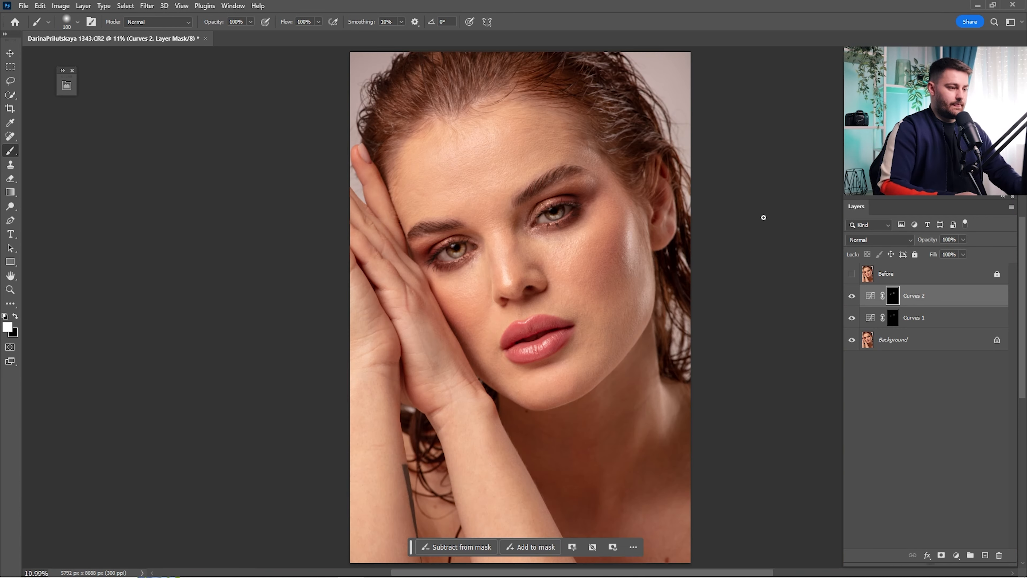
pyautogui.click(852, 297)
pyautogui.click(852, 296)
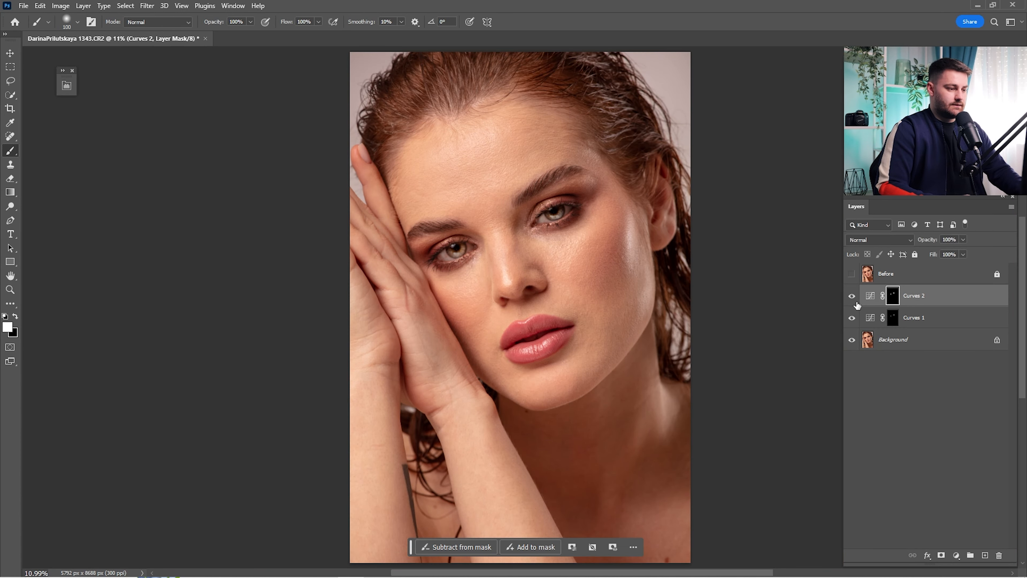
pyautogui.click(852, 297)
pyautogui.click(852, 298)
pyautogui.click(955, 241)
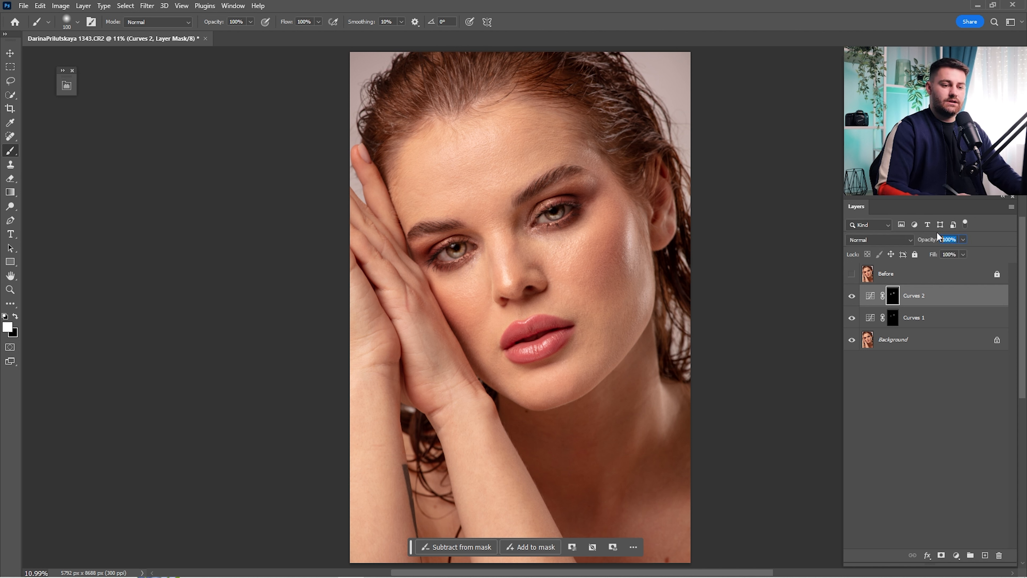
pyautogui.write('25')
pyautogui.press('Return')
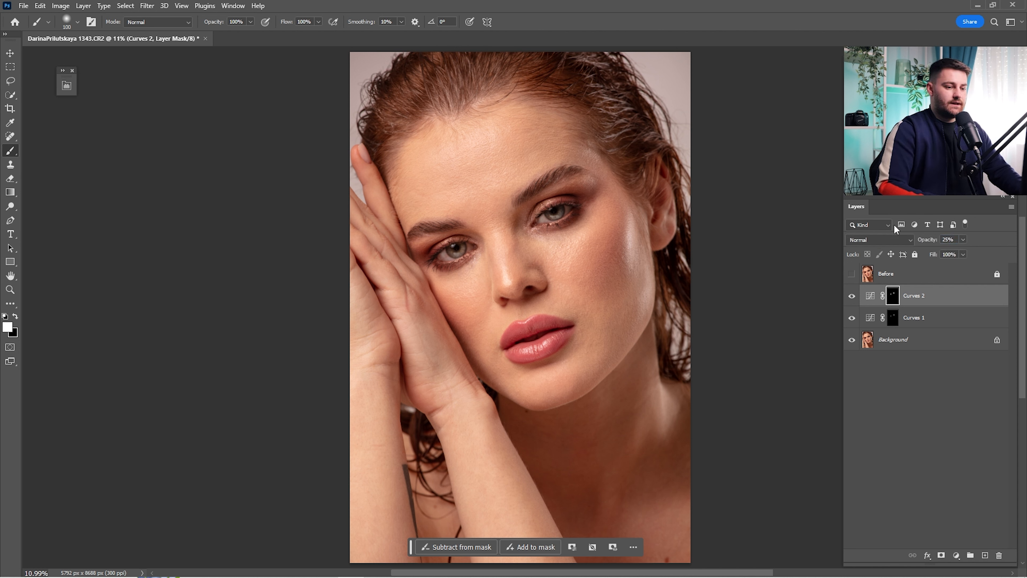
# Compare the retouched portrait with the original by toggling the Before layer's visibility
pyautogui.click(852, 282)
pyautogui.click(853, 283)
pyautogui.click(854, 282)
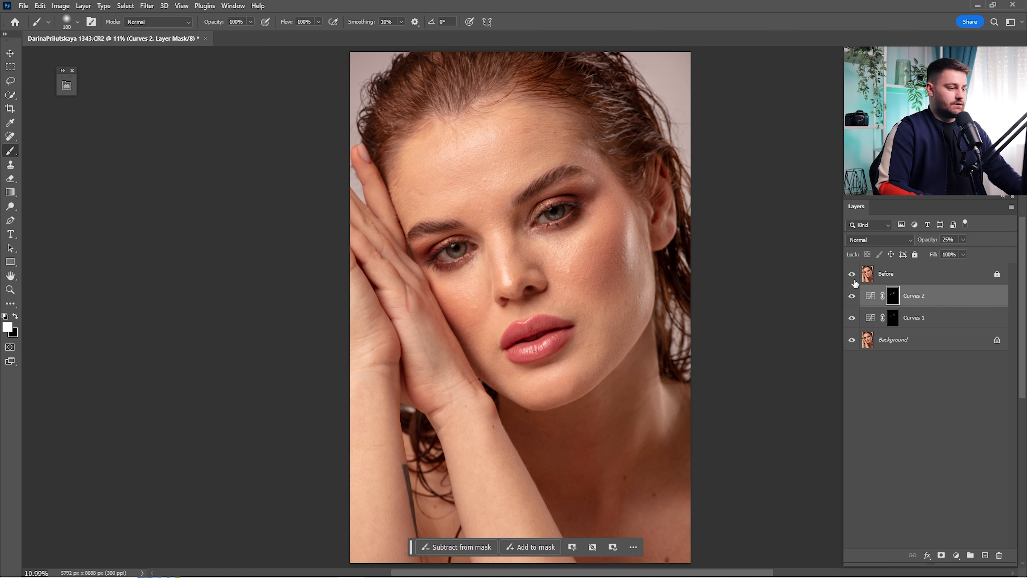
pyautogui.click(855, 282)
pyautogui.click(857, 282)
pyautogui.click(858, 282)
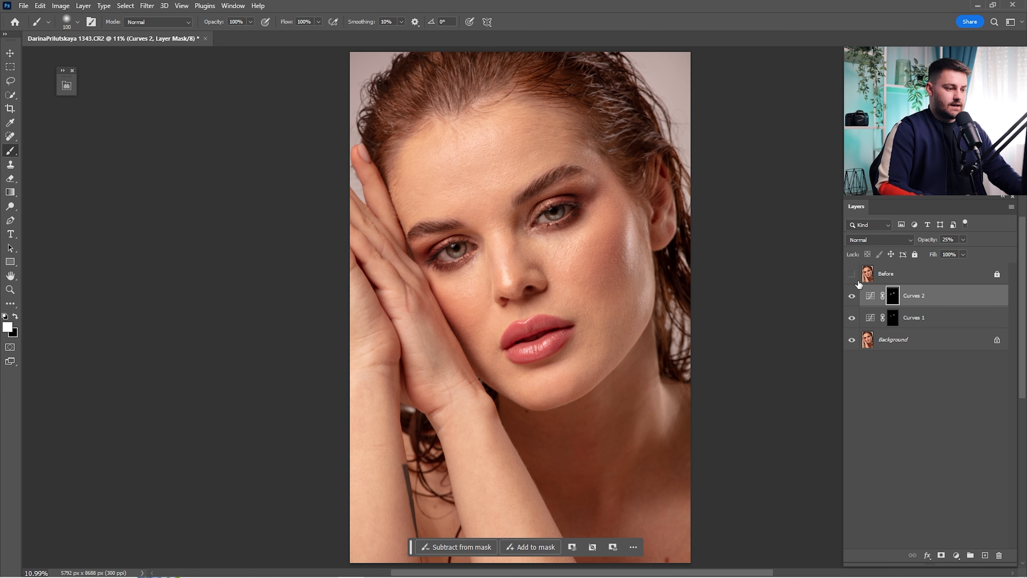
pyautogui.click(859, 283)
pyautogui.click(859, 284)
# Merge the Curves 2 and Curves 1 layers into the Background layer
pyautogui.keyDown('shift'); pyautogui.click(908, 333); pyautogui.keyUp('shift')
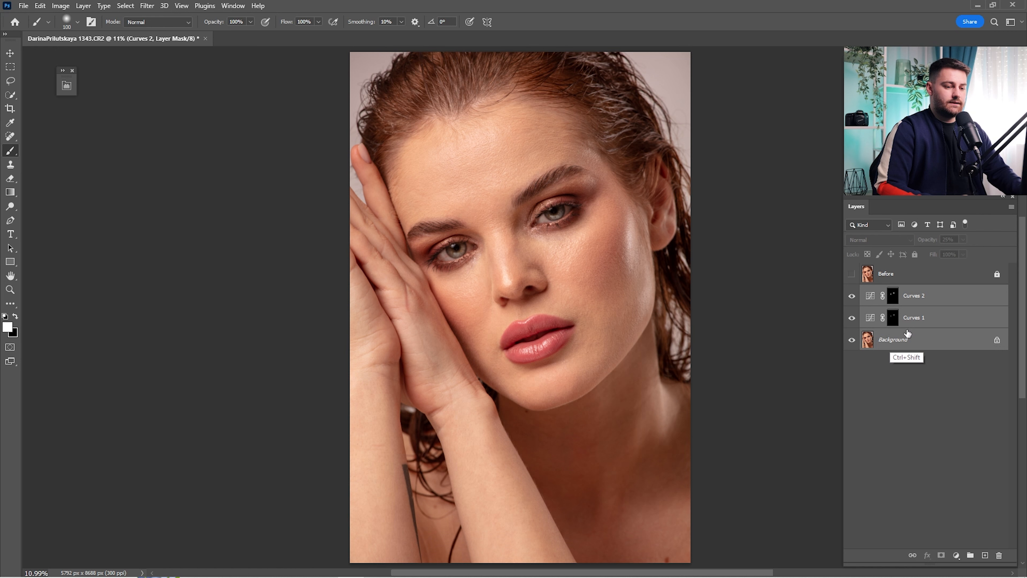
pyautogui.rightClick(908, 332)
pyautogui.click(873, 435)
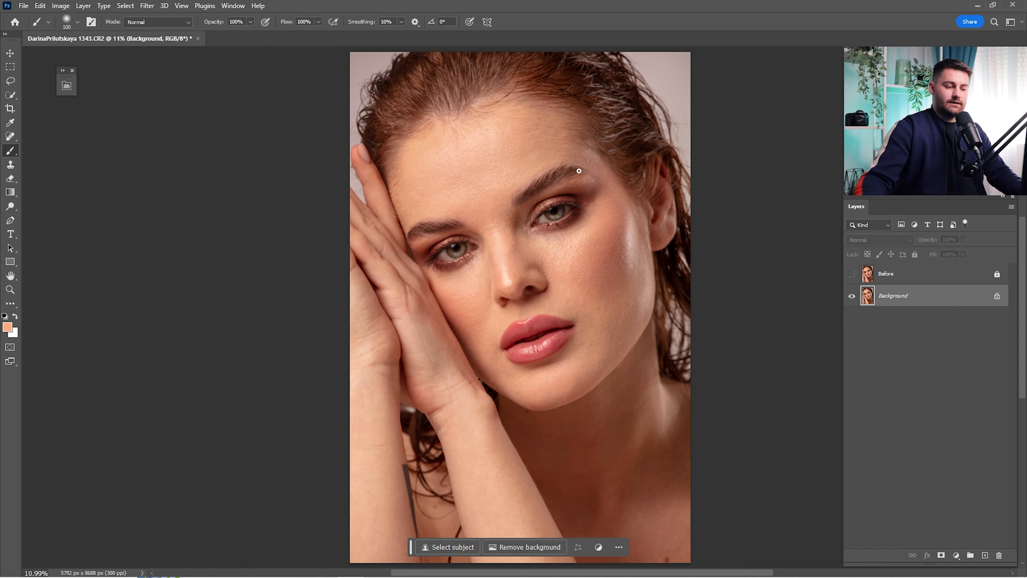
# Duplicate the Background layer twice and rename the lower copy "Color / Low"
pyautogui.moveTo(909, 303); pyautogui.dragTo(986, 555)
pyautogui.doubleClick(902, 317)
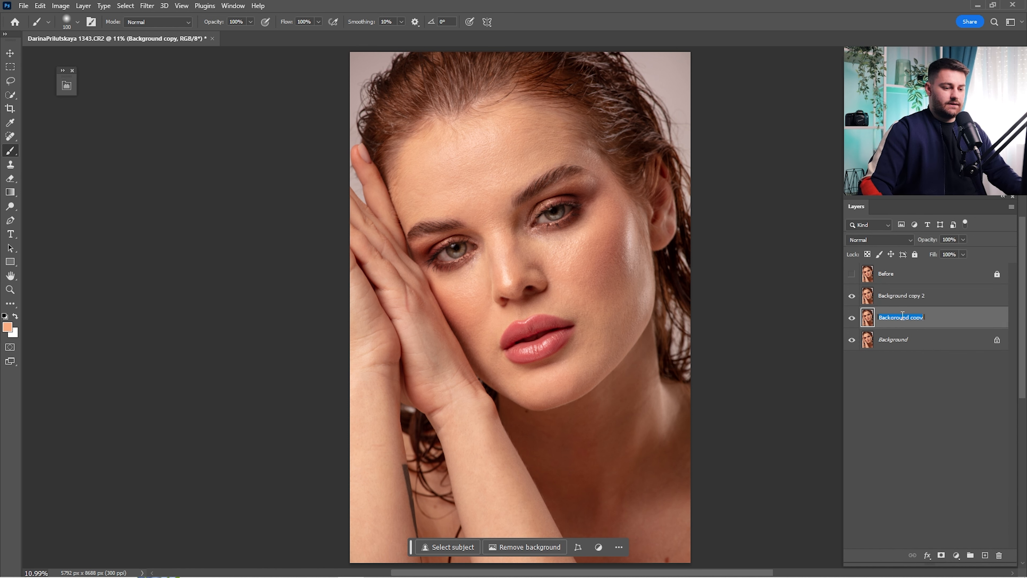
pyautogui.write('Color ')
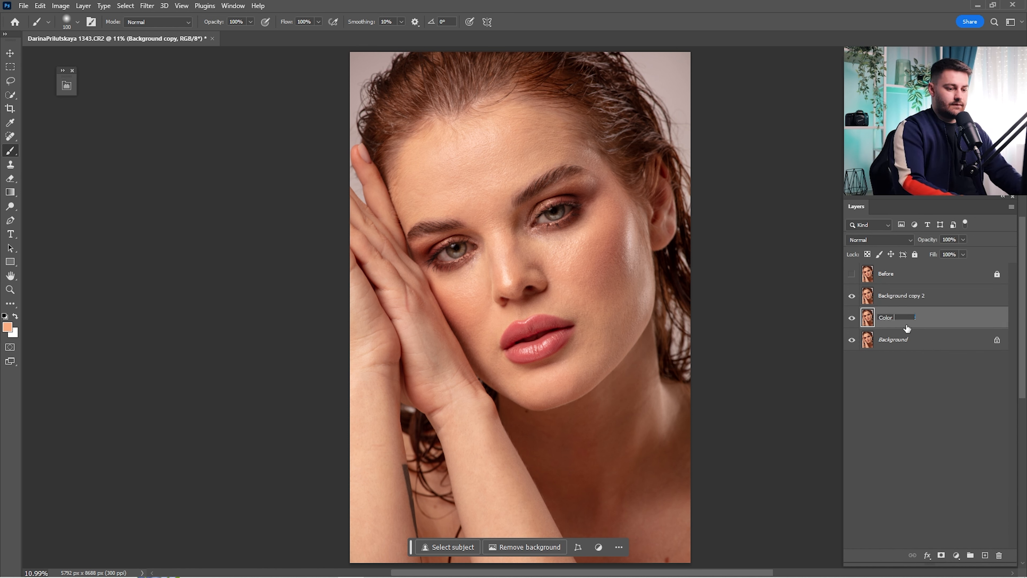
pyautogui.write('/ Low')
pyautogui.press('Return')
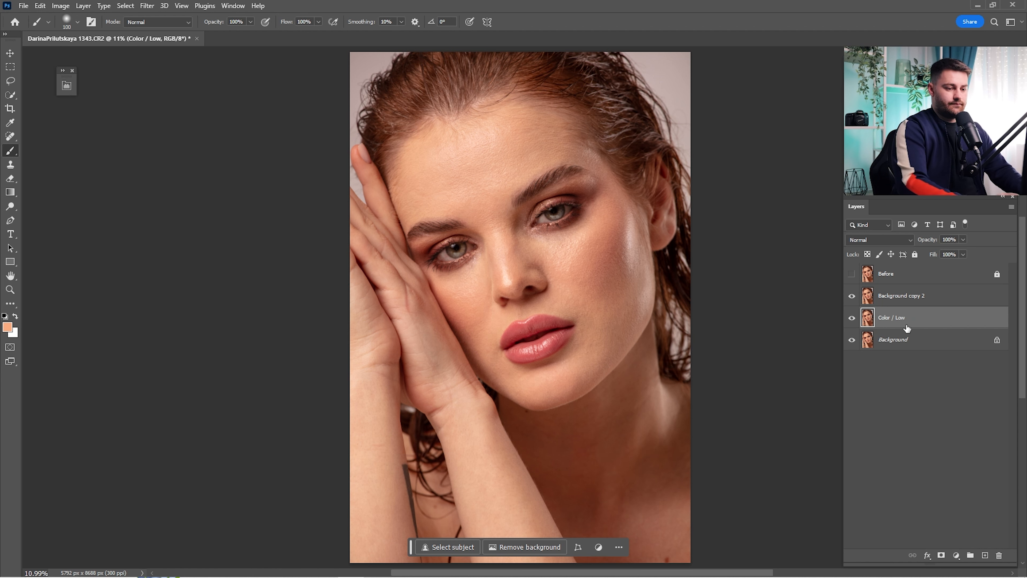
# Rename the upper Background copy layer "Texure / high"
pyautogui.doubleClick(910, 297)
pyautogui.write('T')
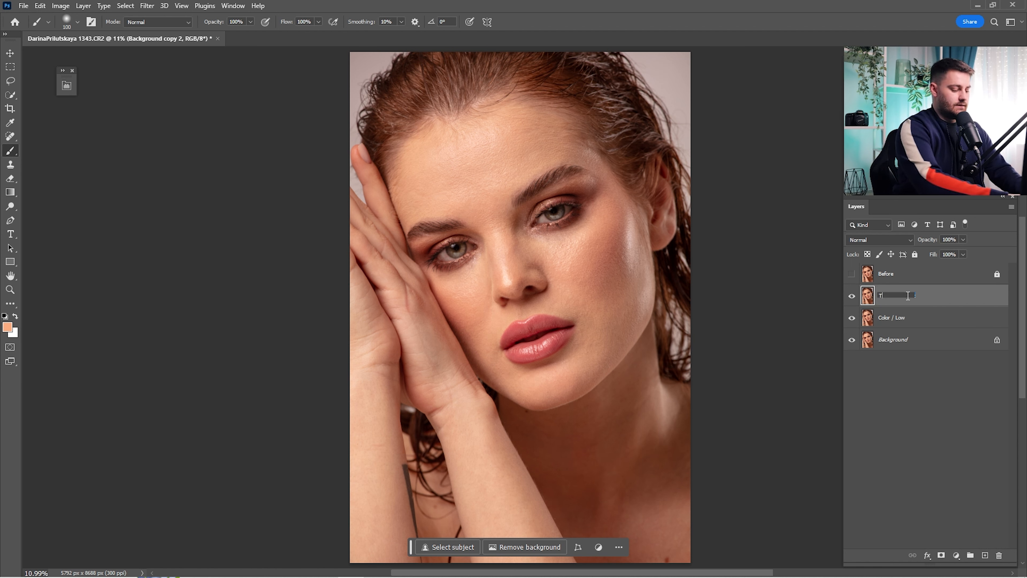
pyautogui.write('exure')
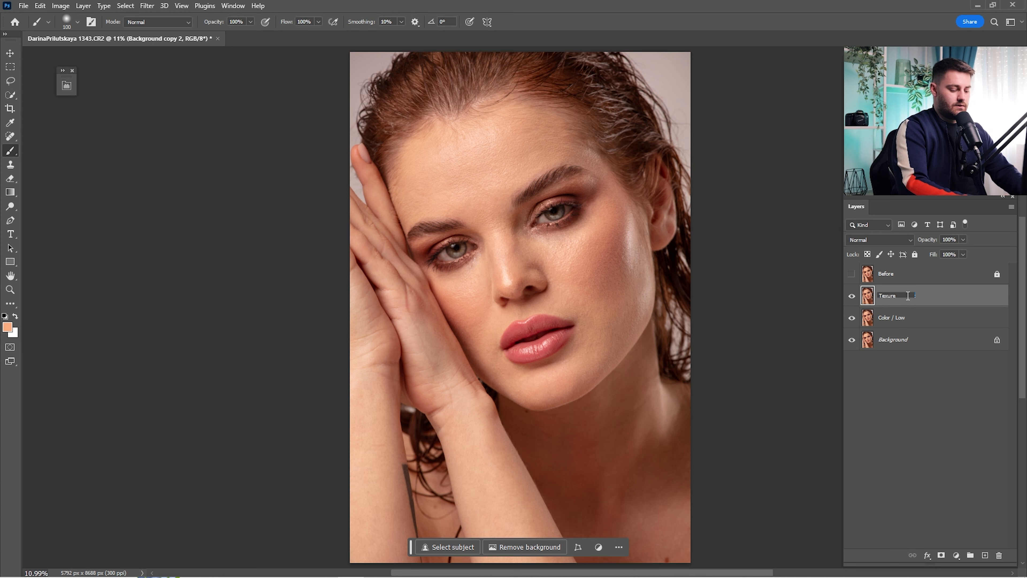
pyautogui.write(' / high')
pyautogui.press('Return')
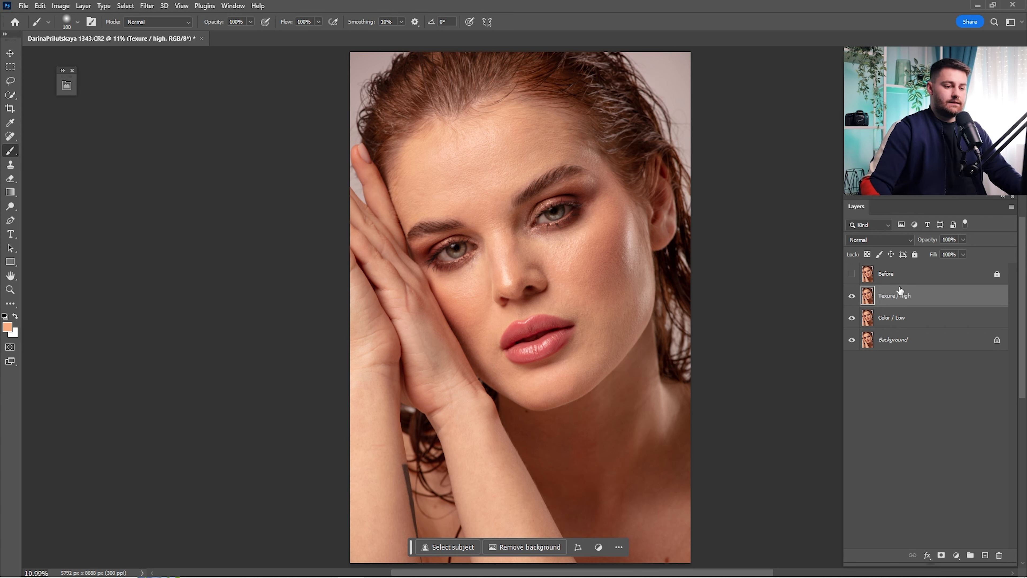
# Hide the Texure / high layer and open the Dust & Scratches filter on the Color / Low layer
pyautogui.click(851, 296)
pyautogui.click(901, 319)
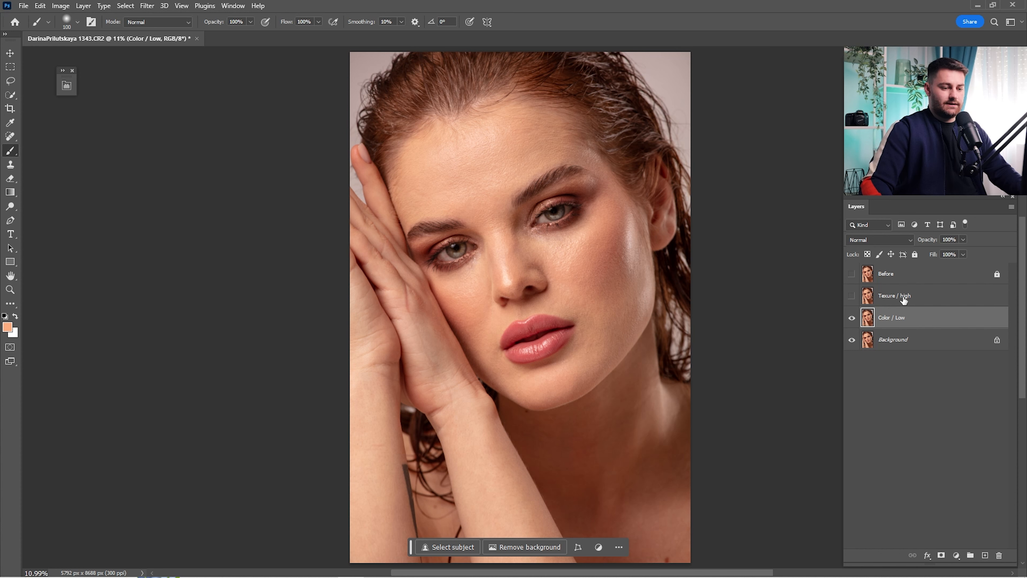
pyautogui.click(148, 6)
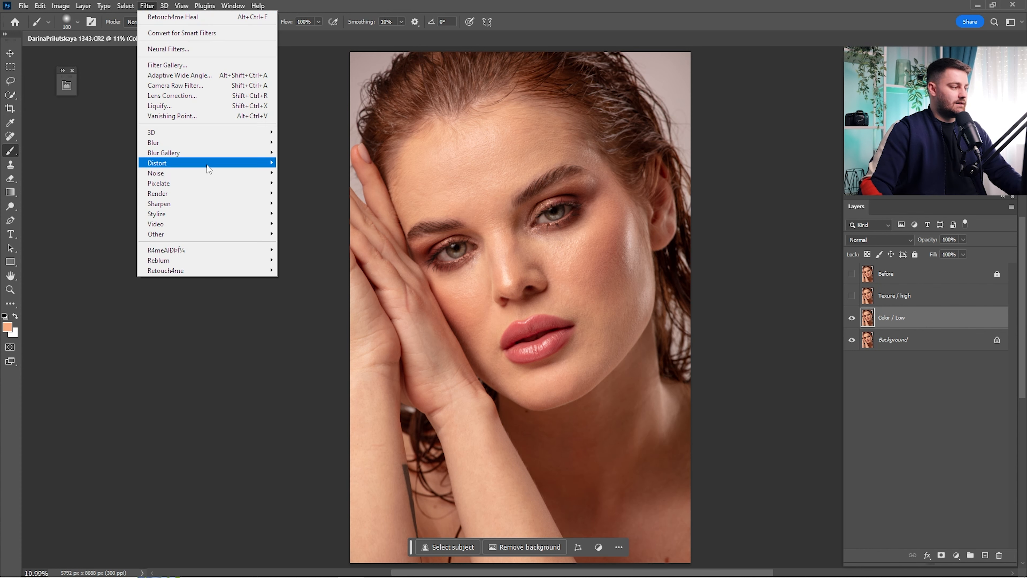
pyautogui.moveTo(208, 177)
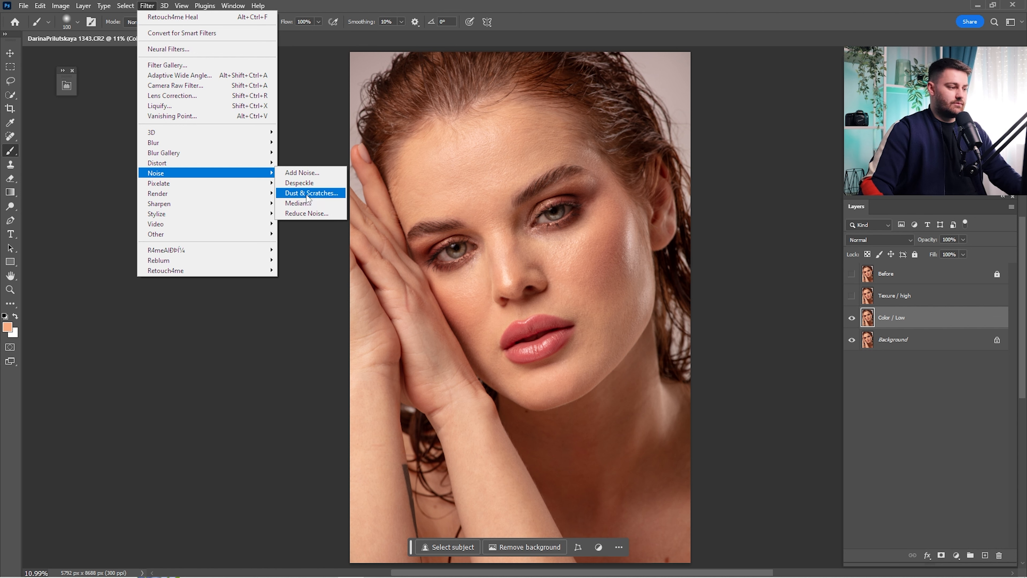
pyautogui.click(291, 195)
# Examine the blurred eyes and nose in the Dust & Scratches preview at a reduced zoom
pyautogui.moveTo(502, 116); pyautogui.dragTo(705, 113)
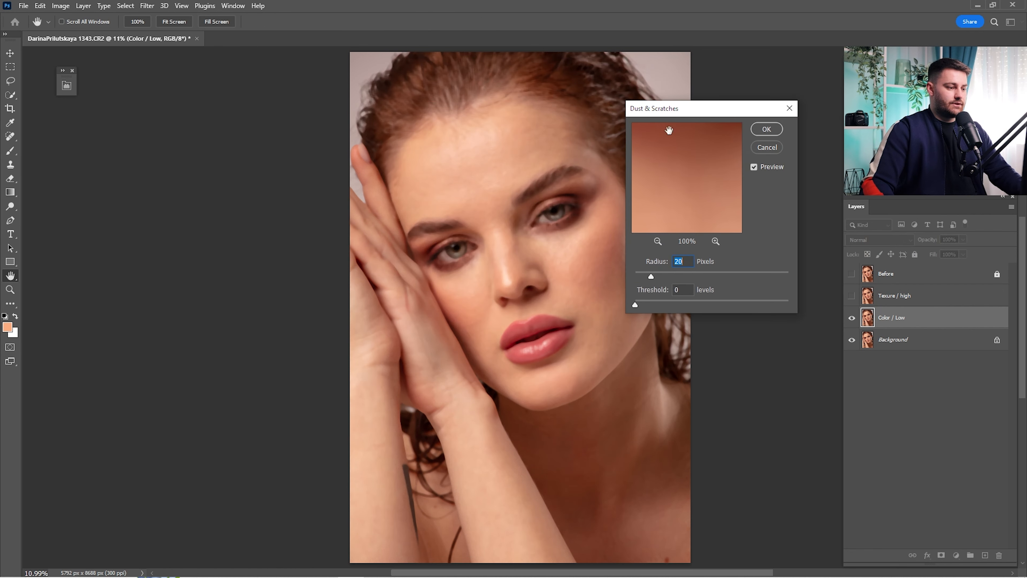
pyautogui.click(454, 169)
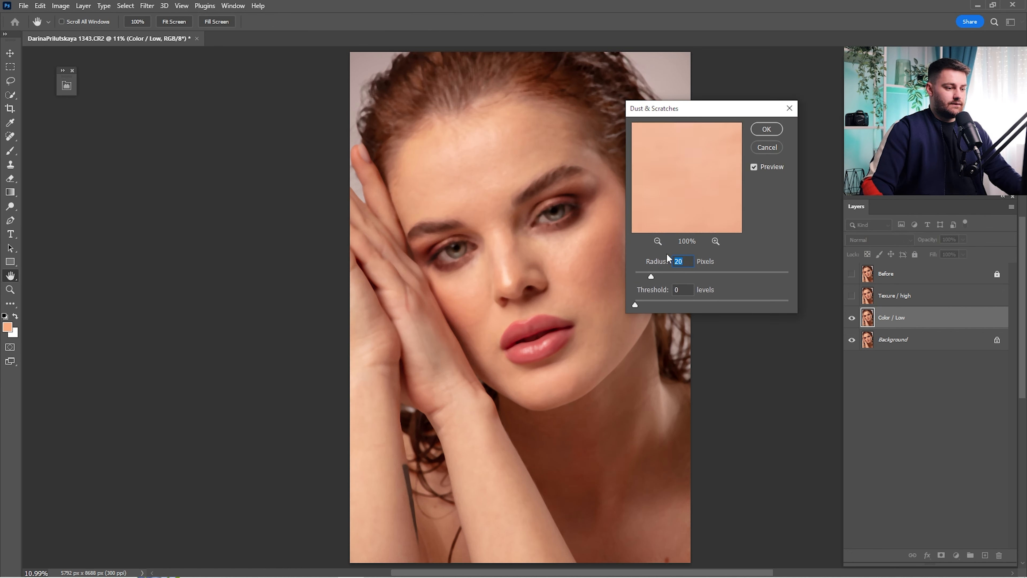
pyautogui.click(657, 242)
pyautogui.click(657, 242)
pyautogui.click(657, 241)
pyautogui.click(657, 242)
pyautogui.click(658, 242)
pyautogui.click(658, 241)
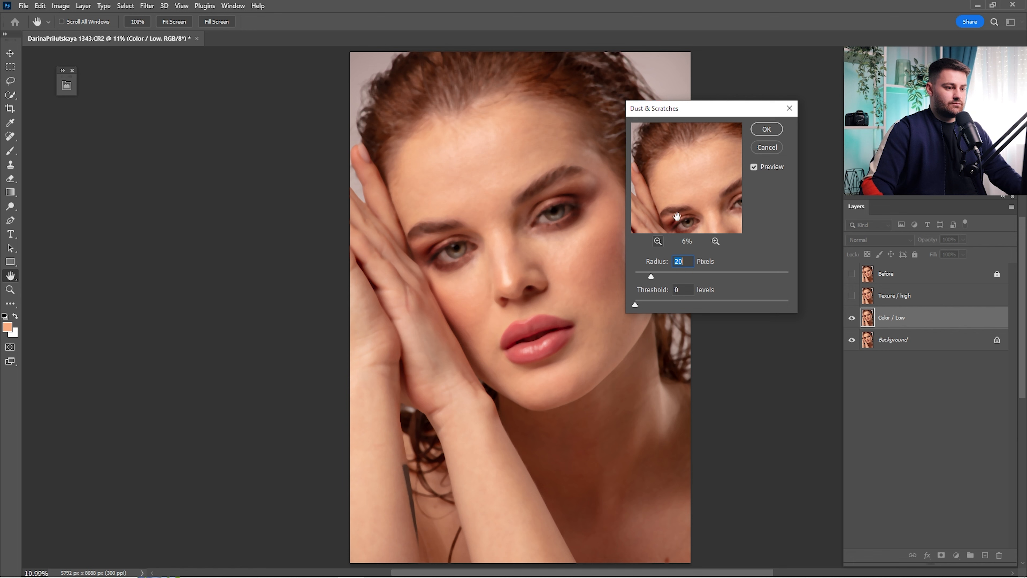
pyautogui.click(658, 242)
pyautogui.click(658, 241)
pyautogui.click(716, 242)
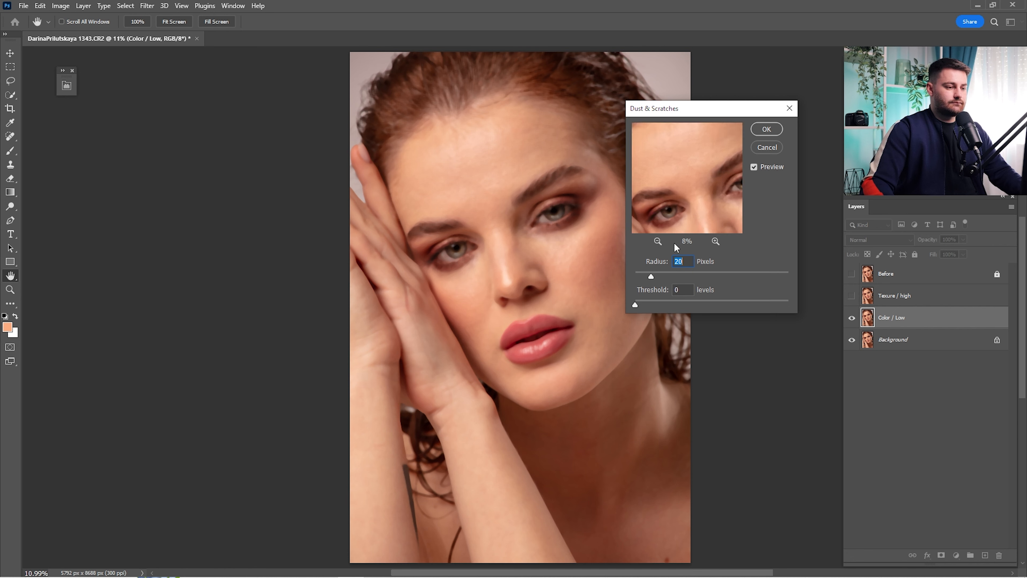
pyautogui.click(715, 242)
pyautogui.click(659, 242)
pyautogui.click(660, 241)
pyautogui.moveTo(700, 216); pyautogui.dragTo(688, 210)
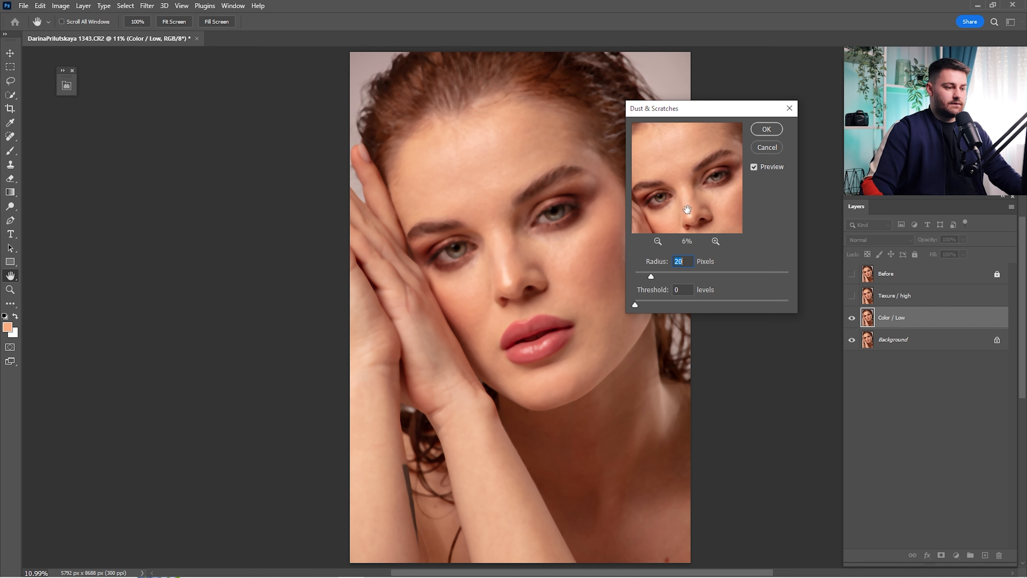
# Apply Dust & Scratches to the Color / Low layer with a radius of 40 pixels
pyautogui.click(665, 275)
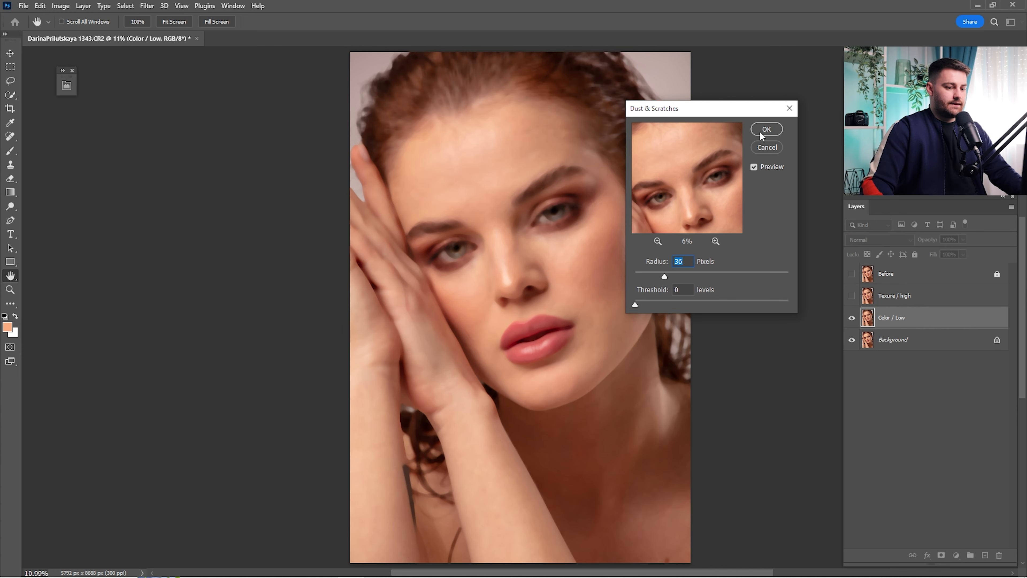
pyautogui.write('40')
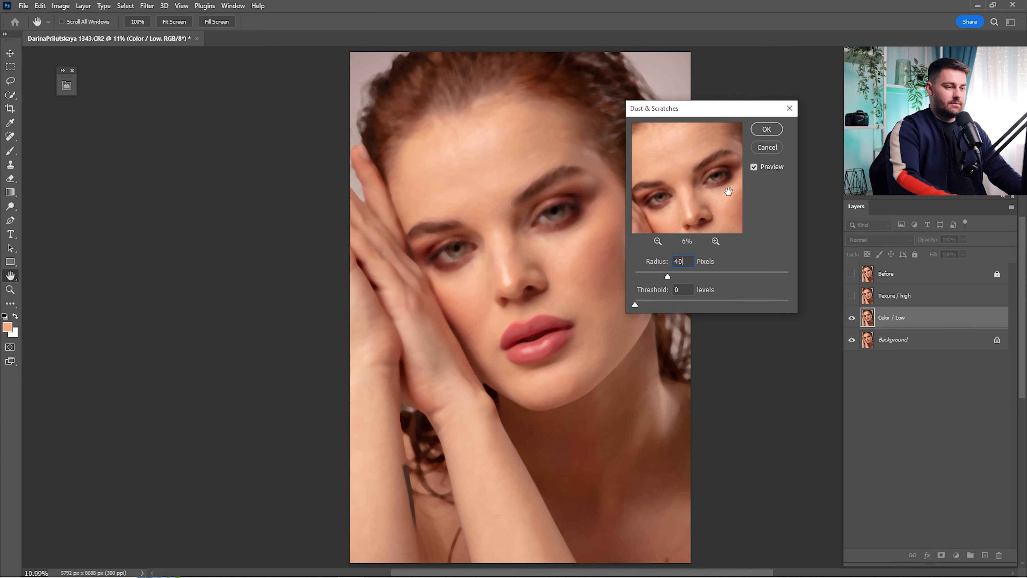
pyautogui.click(766, 129)
pyautogui.press('b')
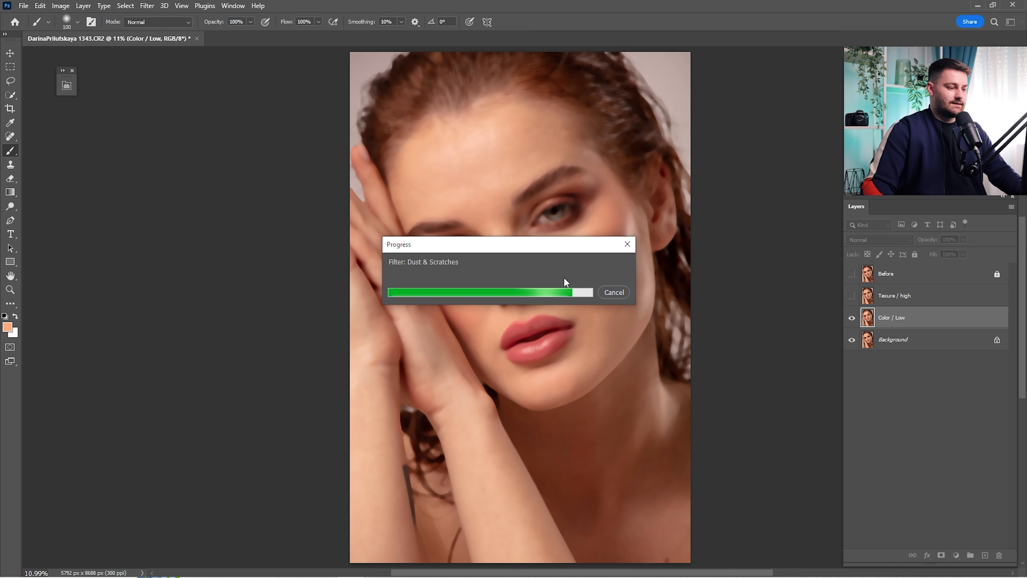
# Show the Texure / high layer and run Apply Image on it from Color / Low, RGB channel, Subtract blending, scale 2, offset 128
pyautogui.click(853, 296)
pyautogui.click(887, 298)
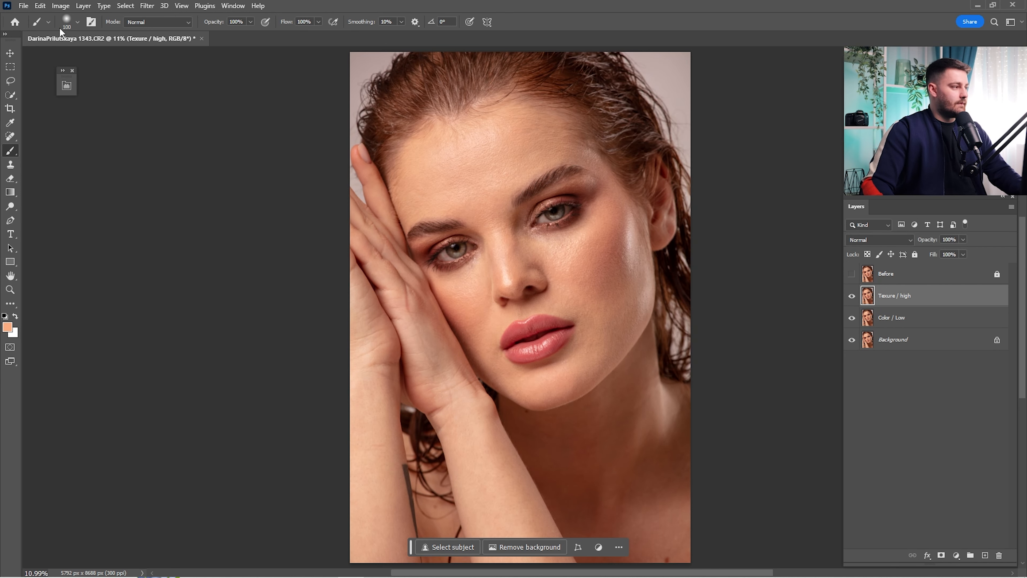
pyautogui.click(60, 5)
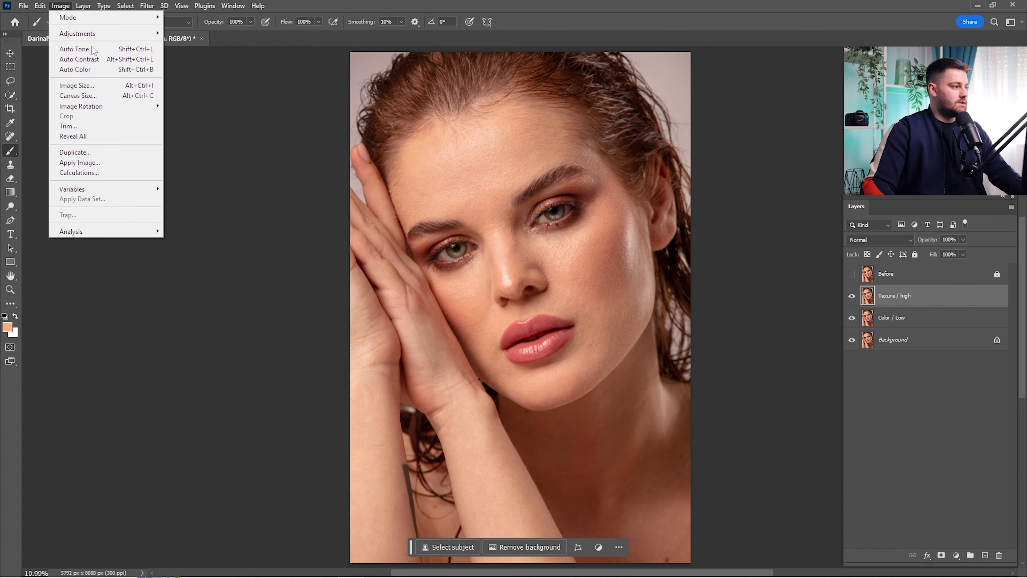
pyautogui.click(107, 166)
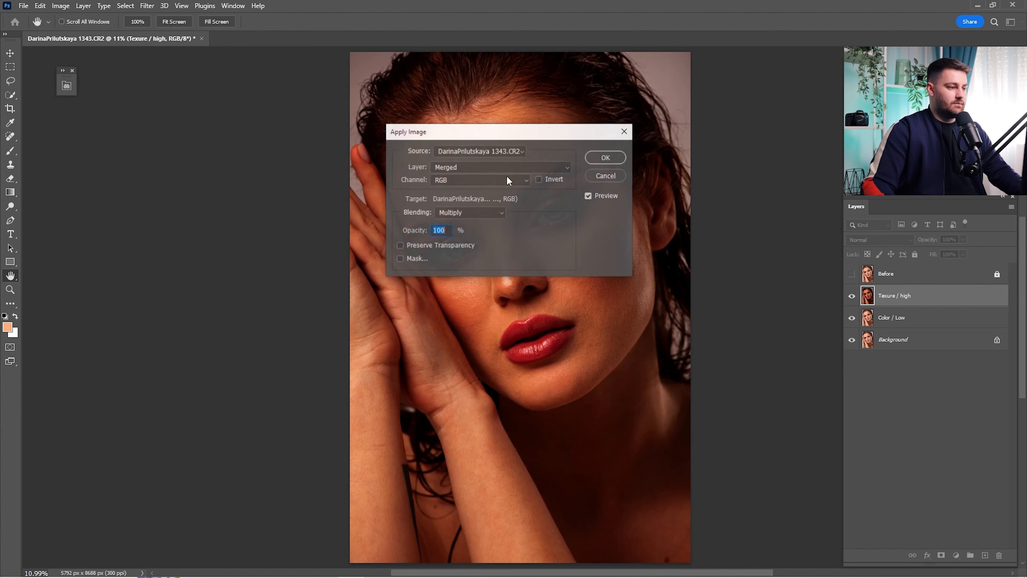
pyautogui.click(487, 173)
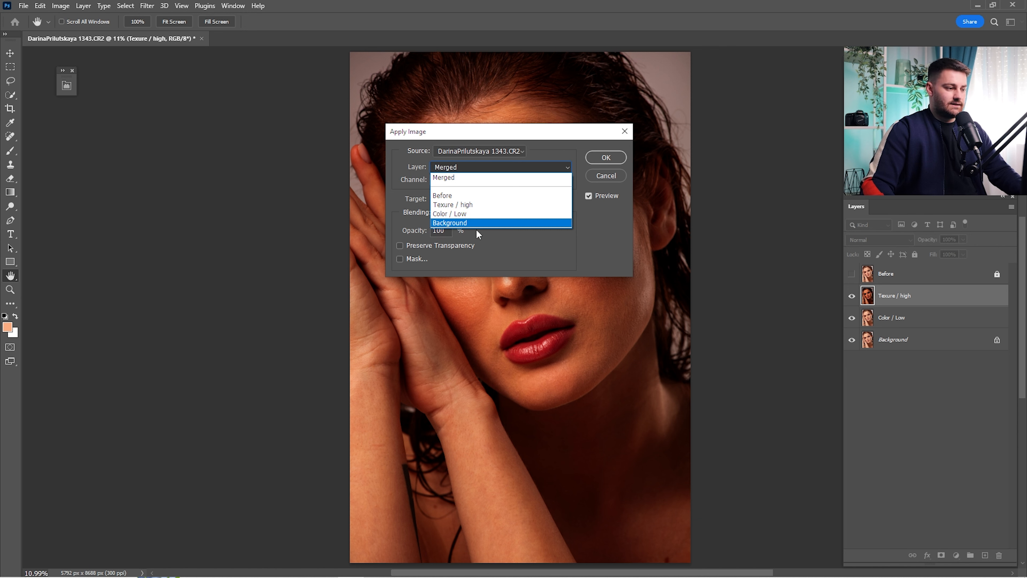
pyautogui.click(452, 214)
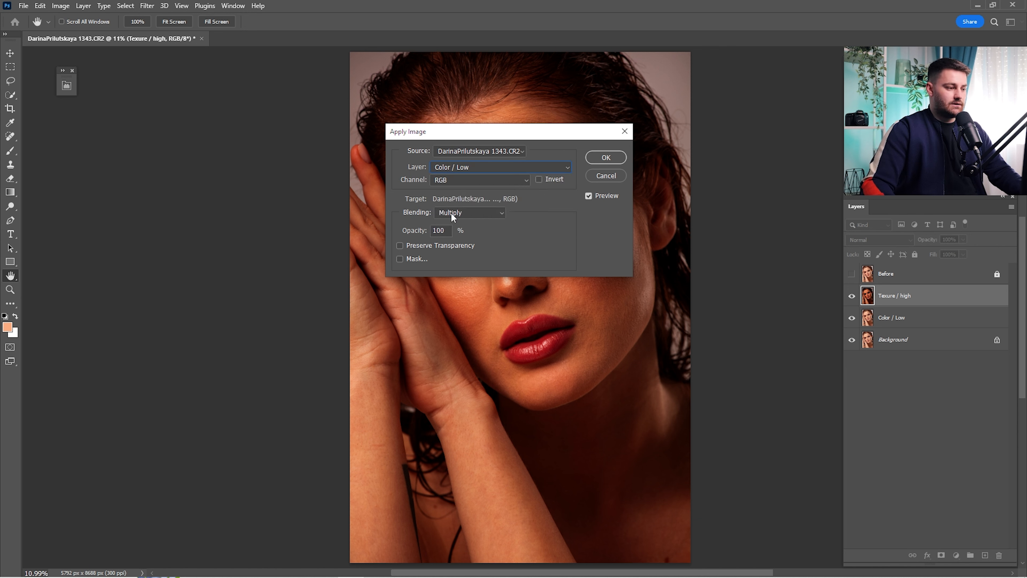
pyautogui.click(459, 182)
pyautogui.click(458, 190)
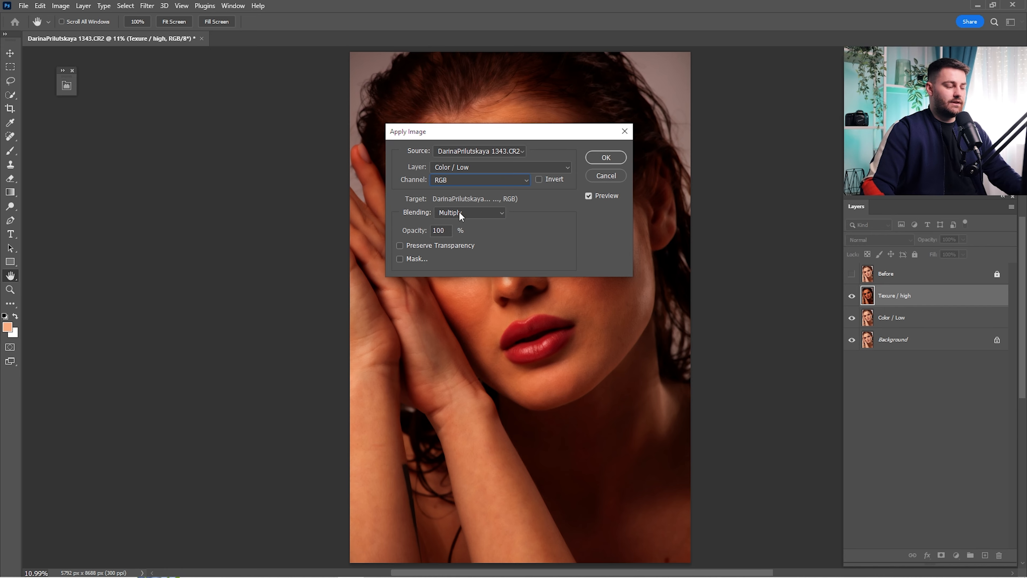
pyautogui.click(461, 217)
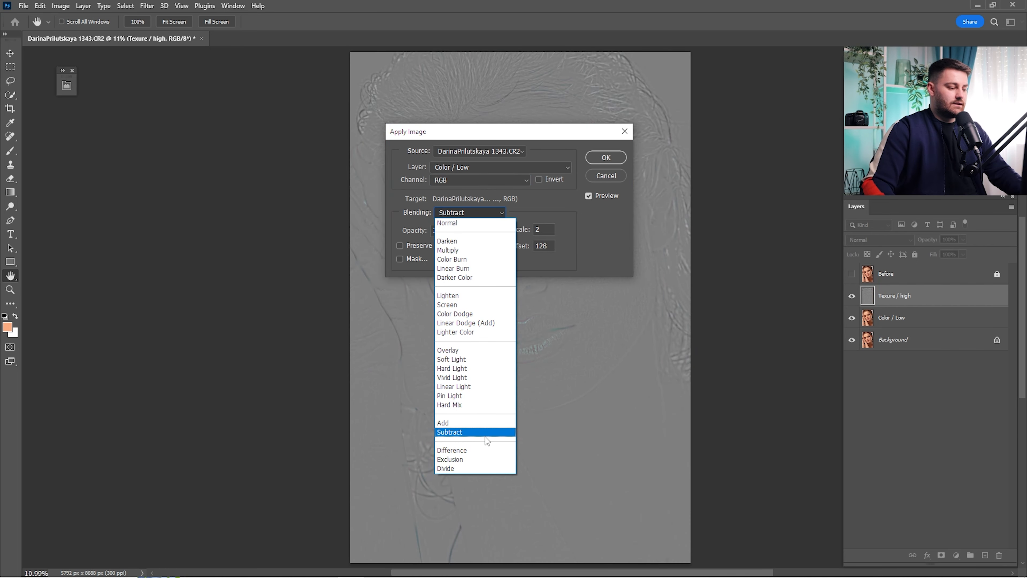
pyautogui.click(483, 434)
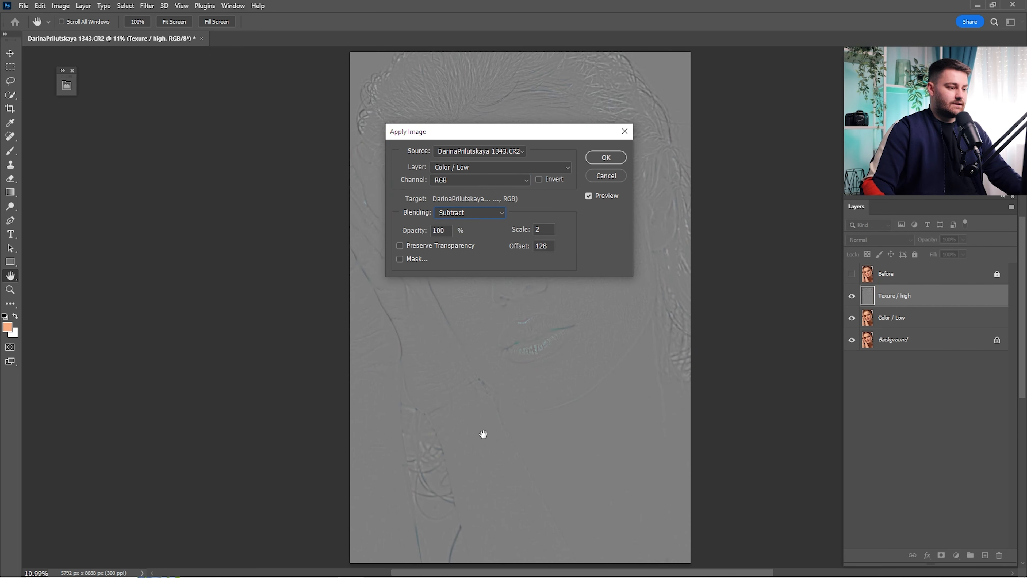
pyautogui.doubleClick(550, 245)
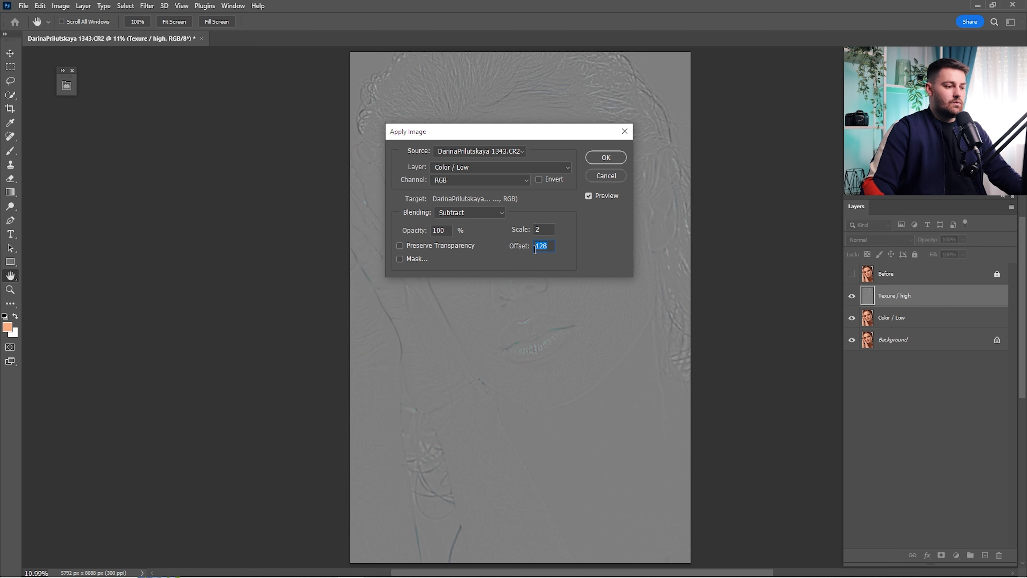
pyautogui.click(607, 160)
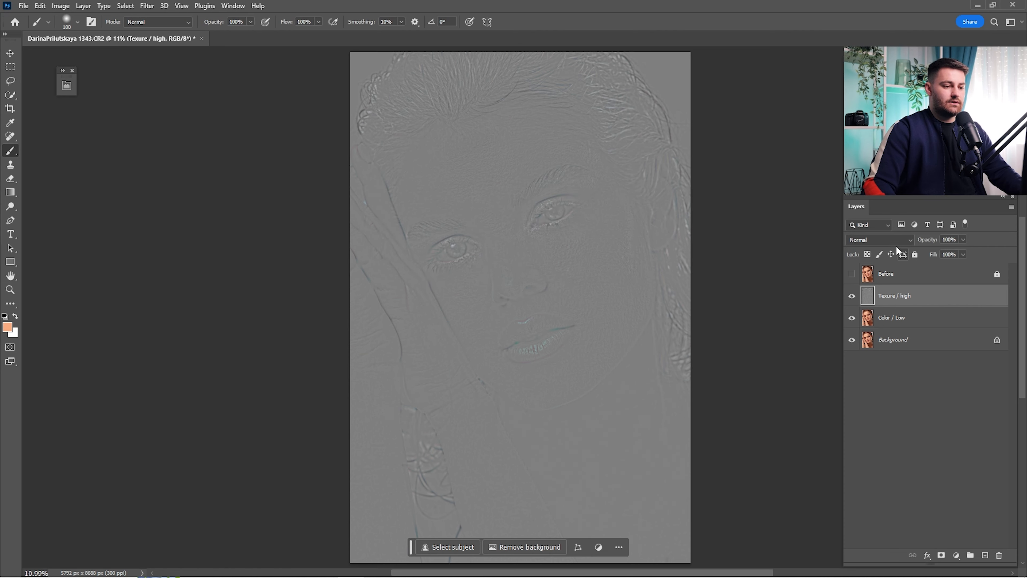
# Set the Texure / high layer to Linear Light and group it with Color / Low as "Frequency Separation"
pyautogui.click(882, 240)
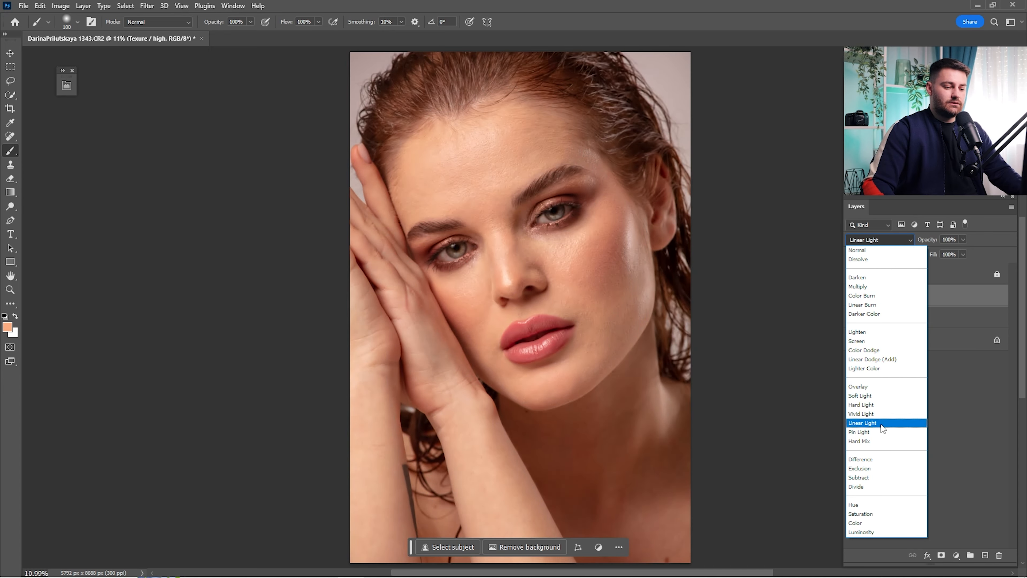
pyautogui.click(883, 424)
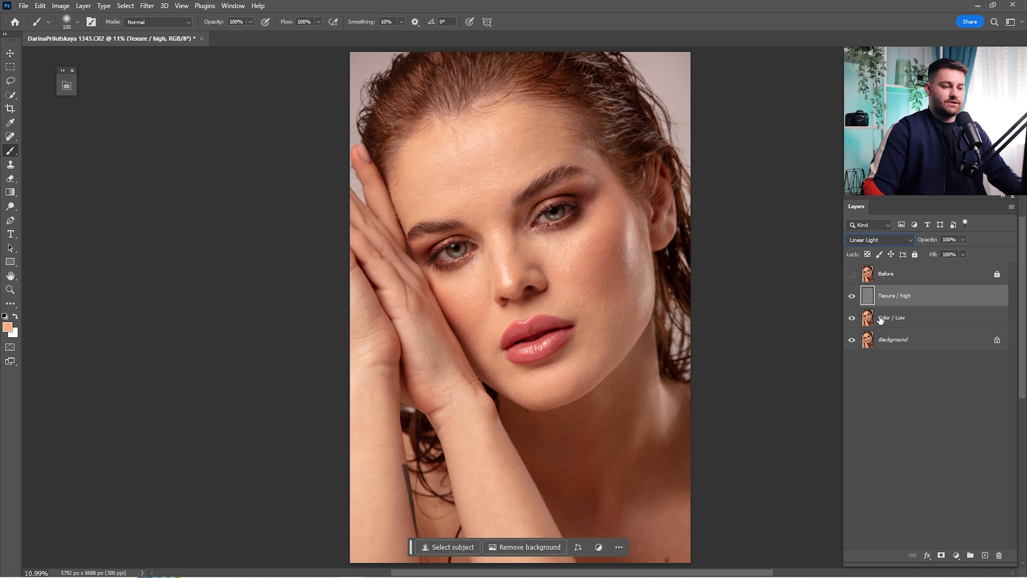
pyautogui.keyDown('shift'); pyautogui.click(900, 319); pyautogui.keyUp('shift')
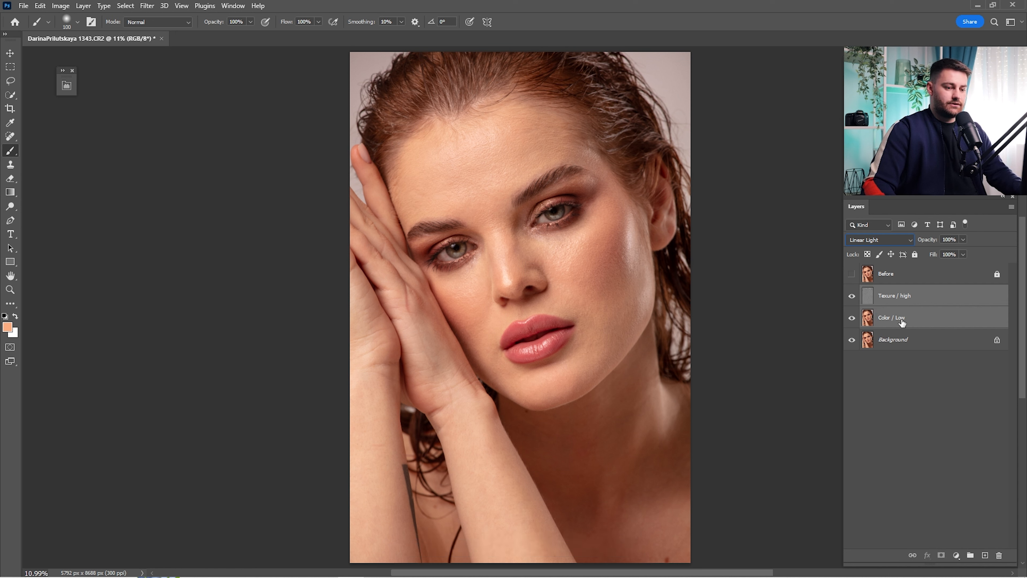
pyautogui.rightClick(906, 297)
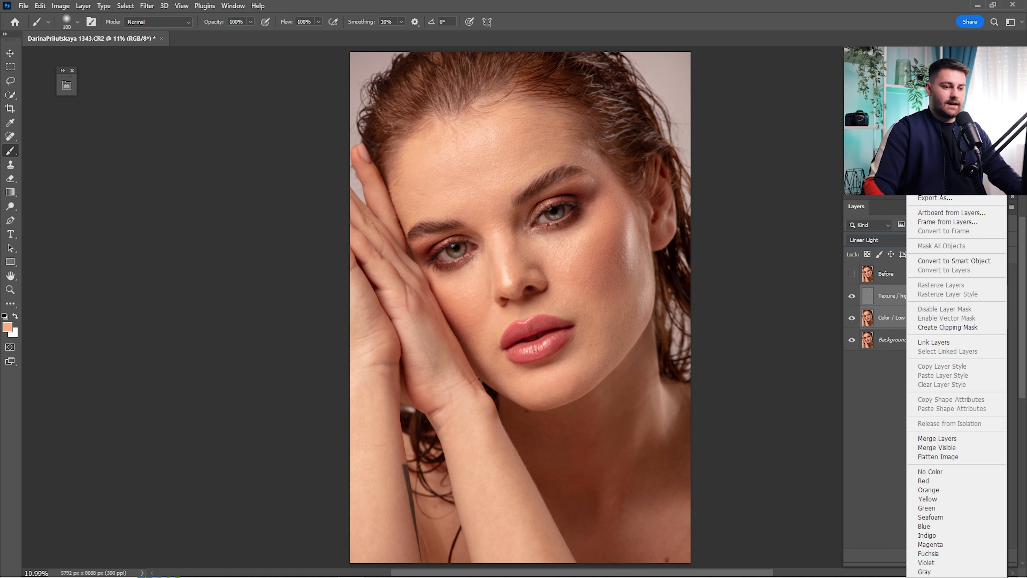
pyautogui.click(937, 174)
pyautogui.write('Fre')
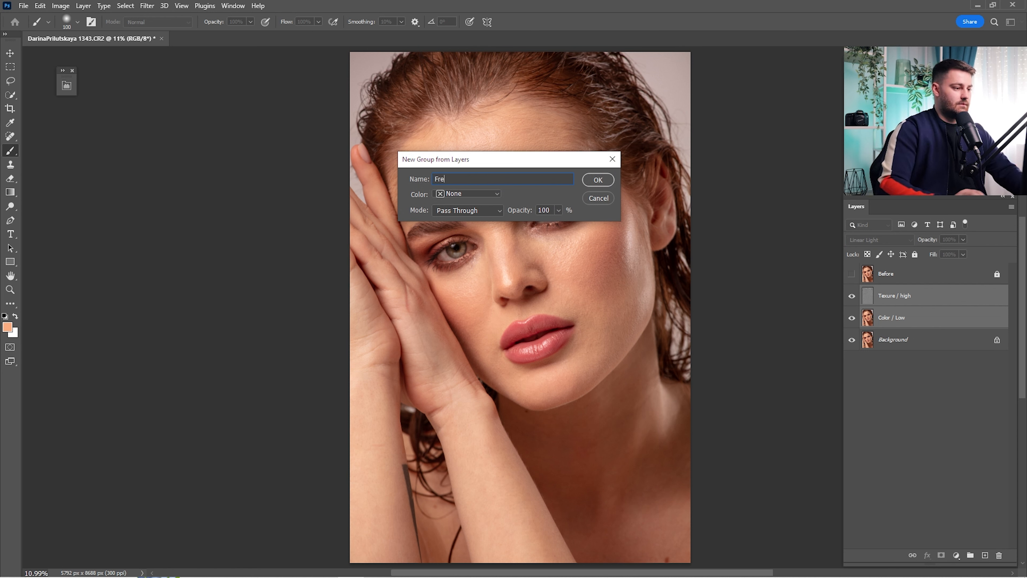
pyautogui.write('quency S')
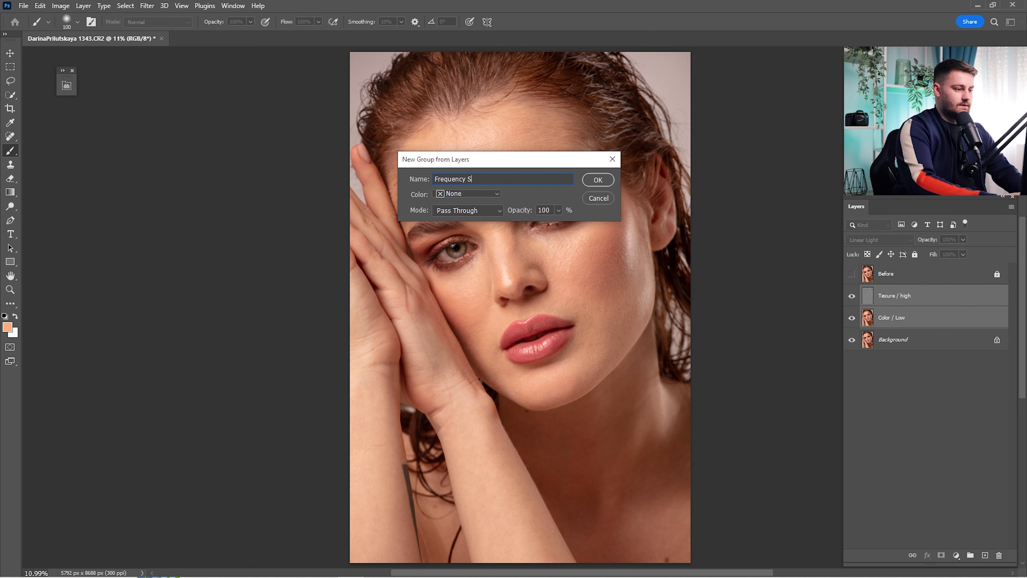
pyautogui.write('eparation')
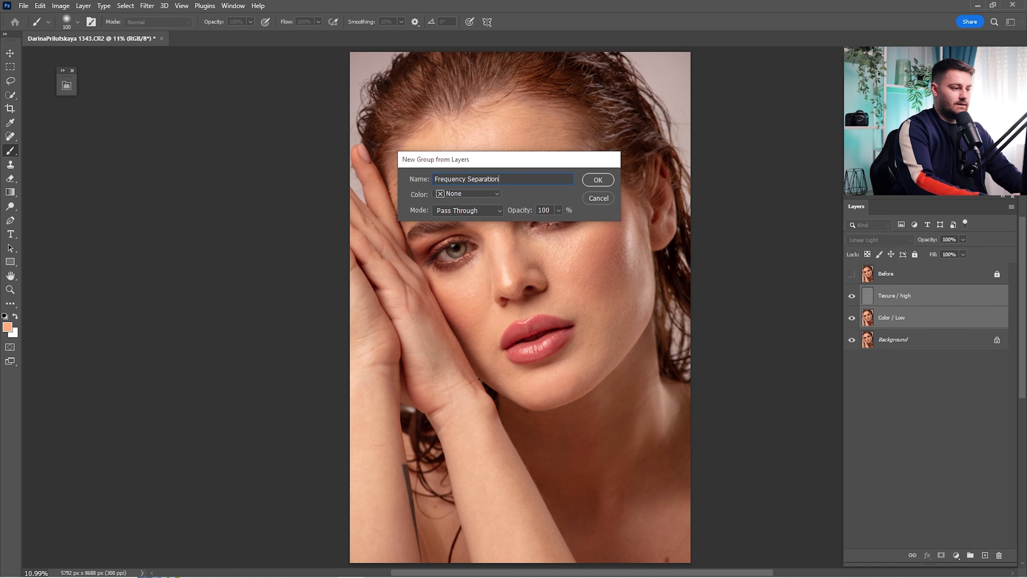
pyautogui.press('Return')
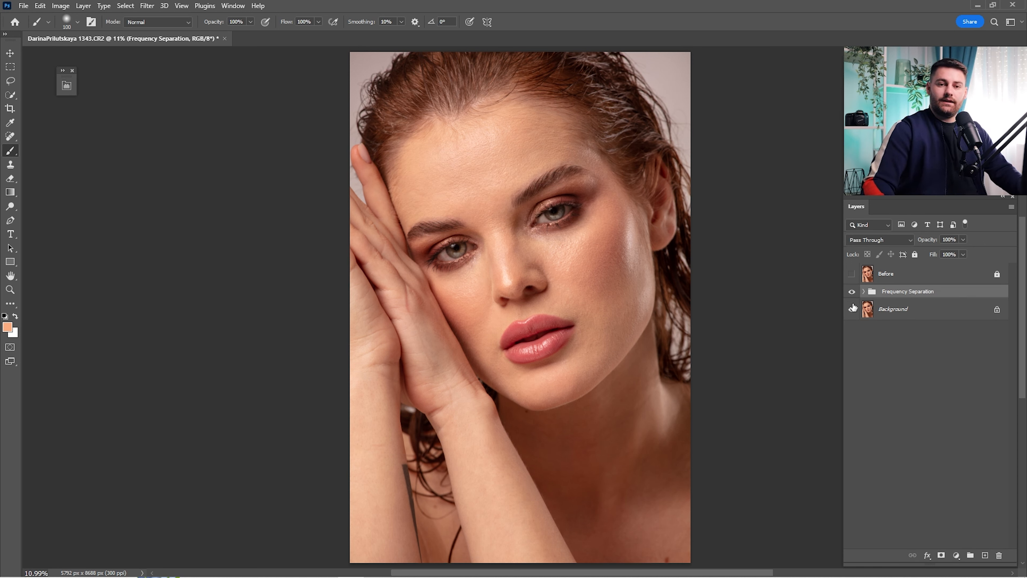
# Expand the Frequency Separation group to check the portrait without the texture layer, and make Color / Low the active layer
pyautogui.click(864, 293)
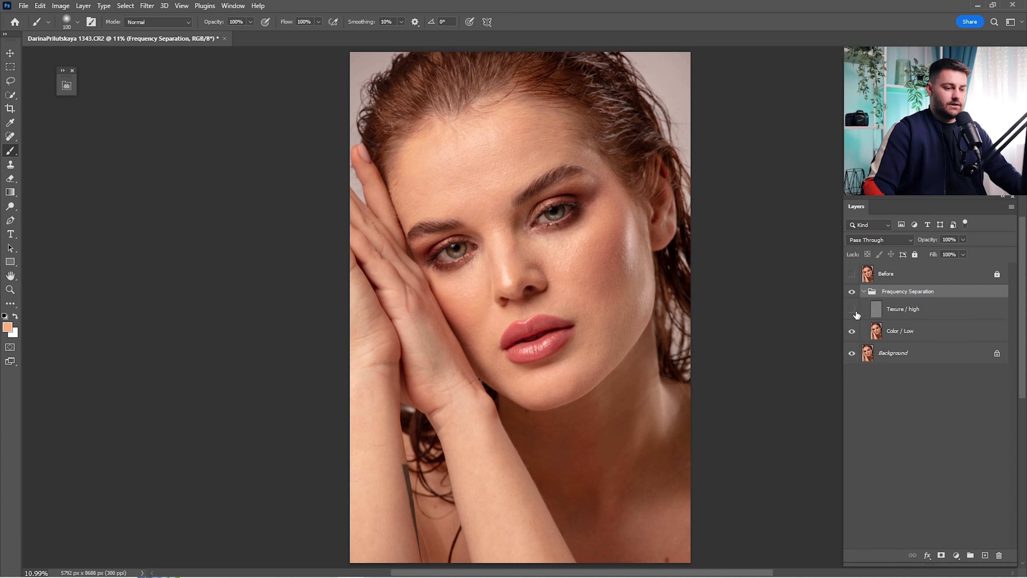
pyautogui.click(853, 293)
pyautogui.click(852, 292)
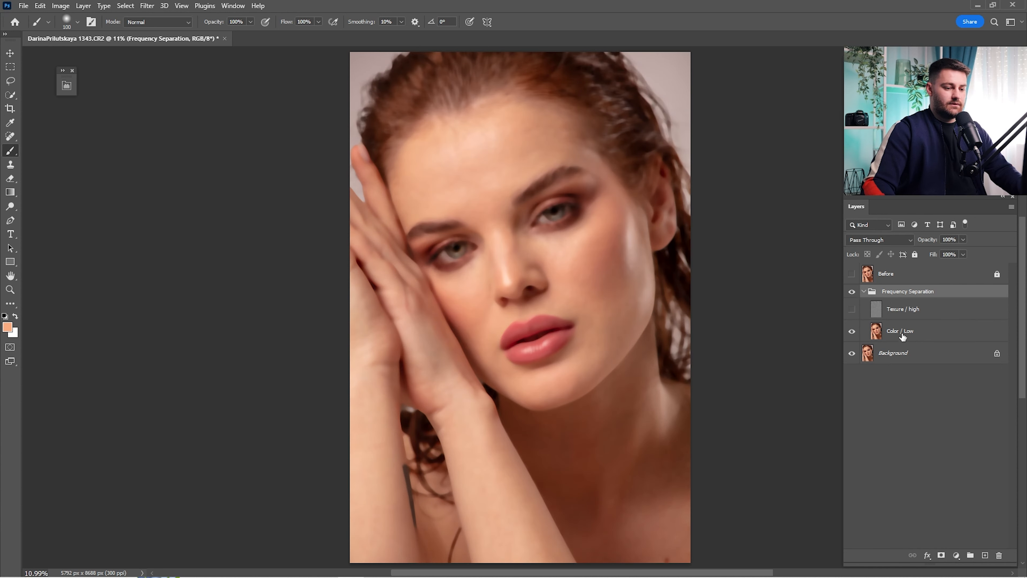
pyautogui.click(903, 336)
pyautogui.click(852, 309)
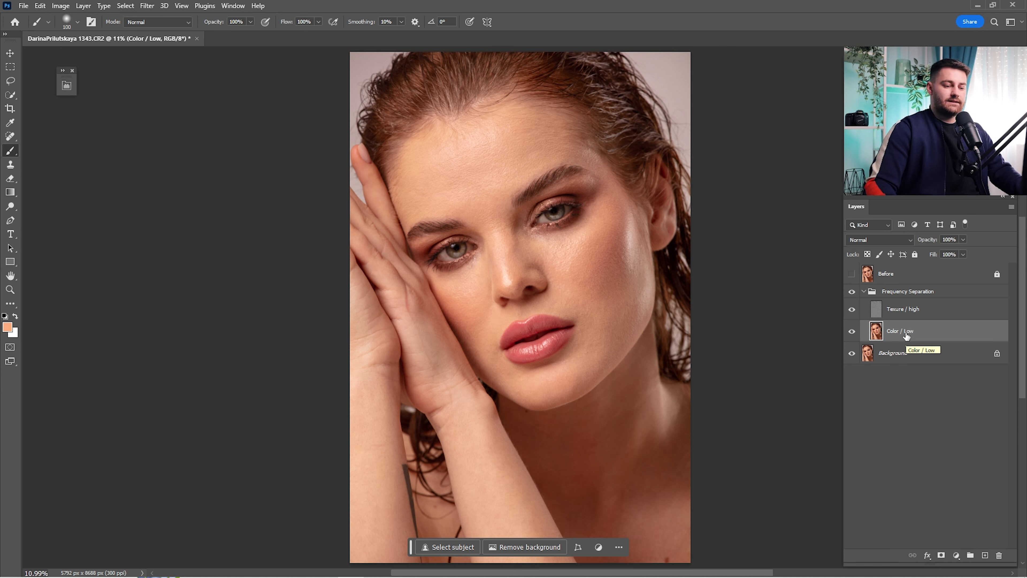
# Duplicate the Color / Low layer and isolate the original by hiding the copy and the Texure / high layer
pyautogui.moveTo(907, 336); pyautogui.dragTo(988, 555)
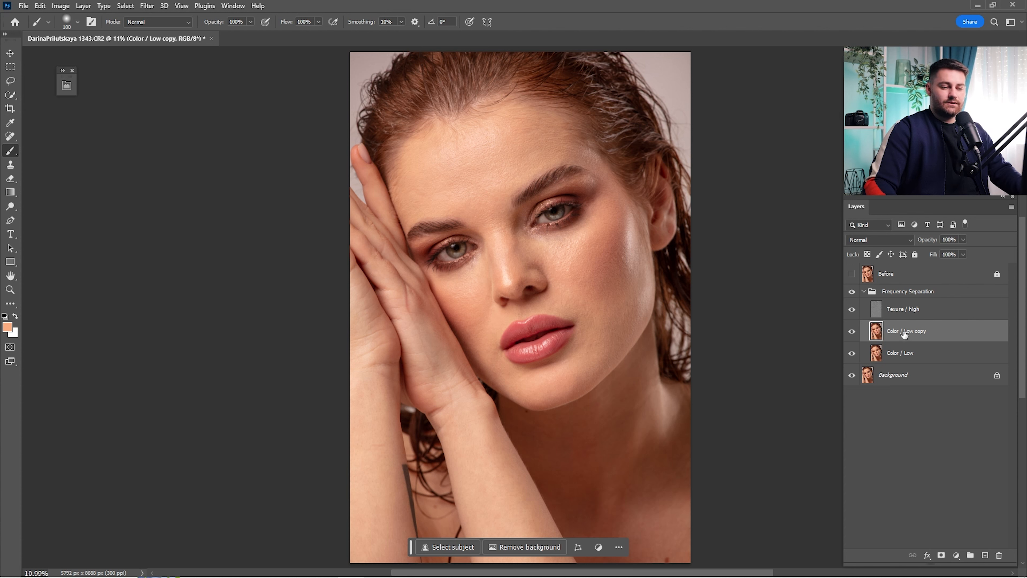
pyautogui.click(851, 309)
pyautogui.click(851, 331)
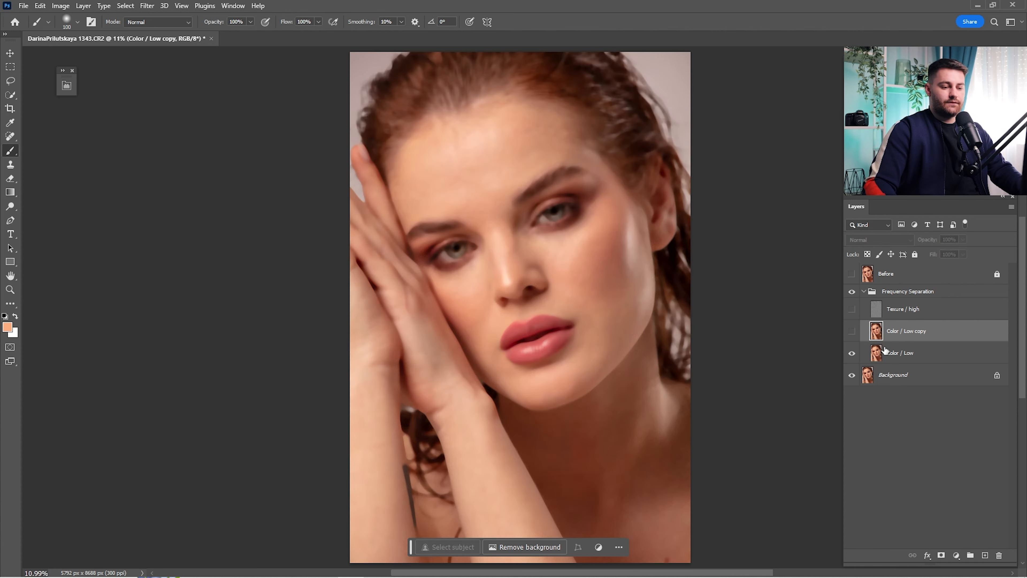
pyautogui.click(886, 353)
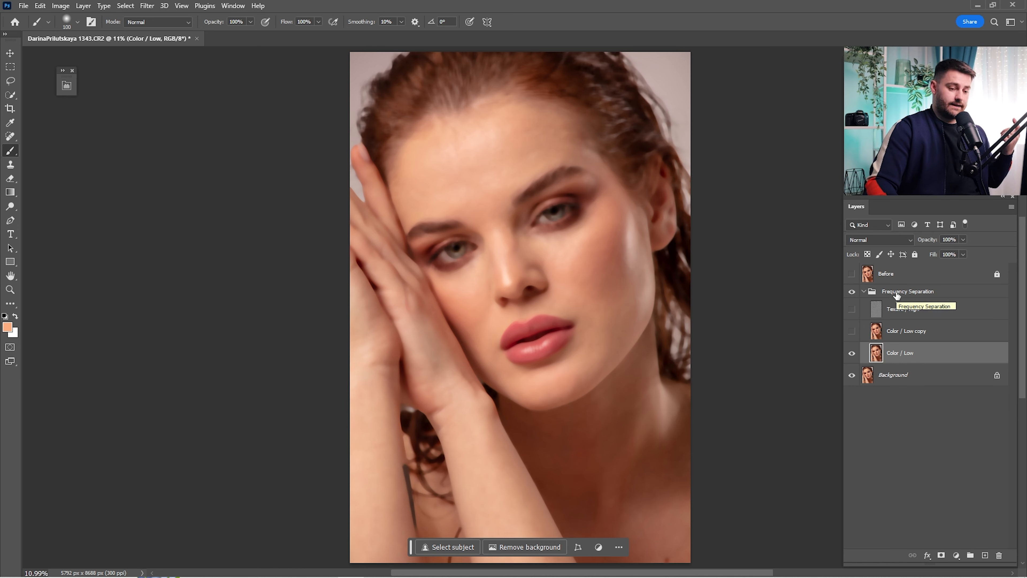
# Toggle the visibility of the Color / Low copy to compare it with the original Color / Low layer
pyautogui.click(852, 331)
pyautogui.click(892, 331)
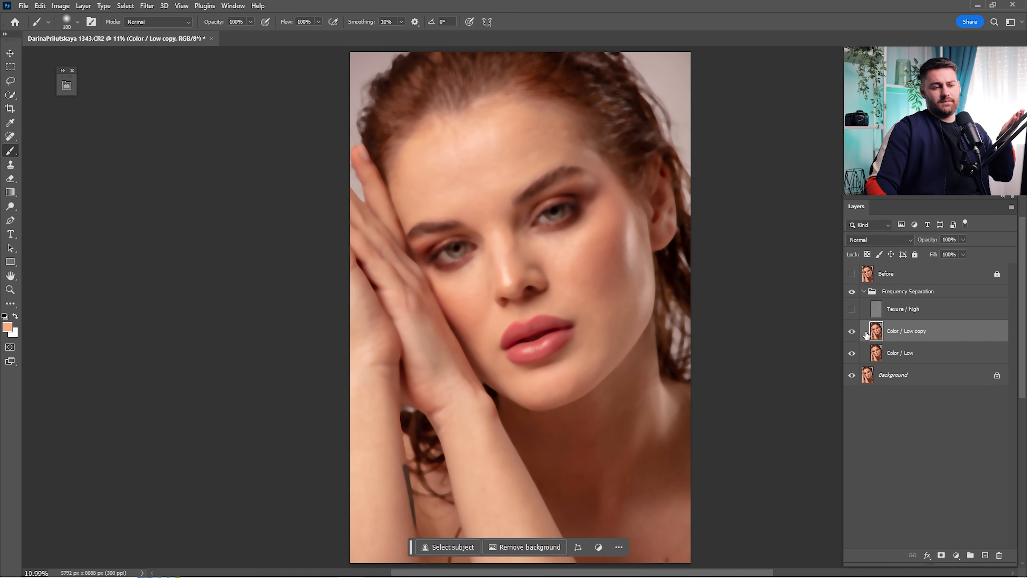
pyautogui.click(853, 332)
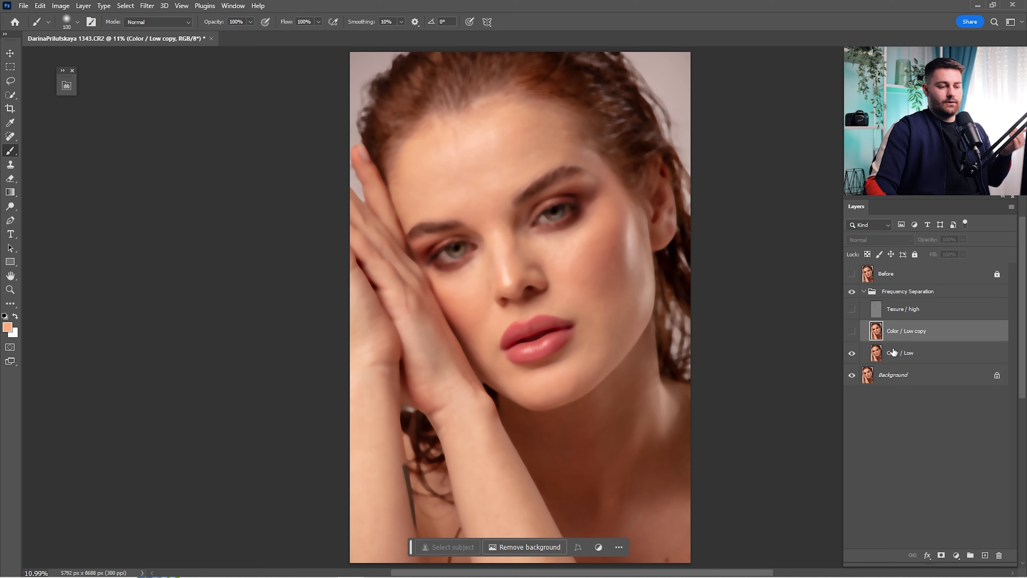
pyautogui.click(897, 354)
pyautogui.click(901, 331)
pyautogui.click(852, 331)
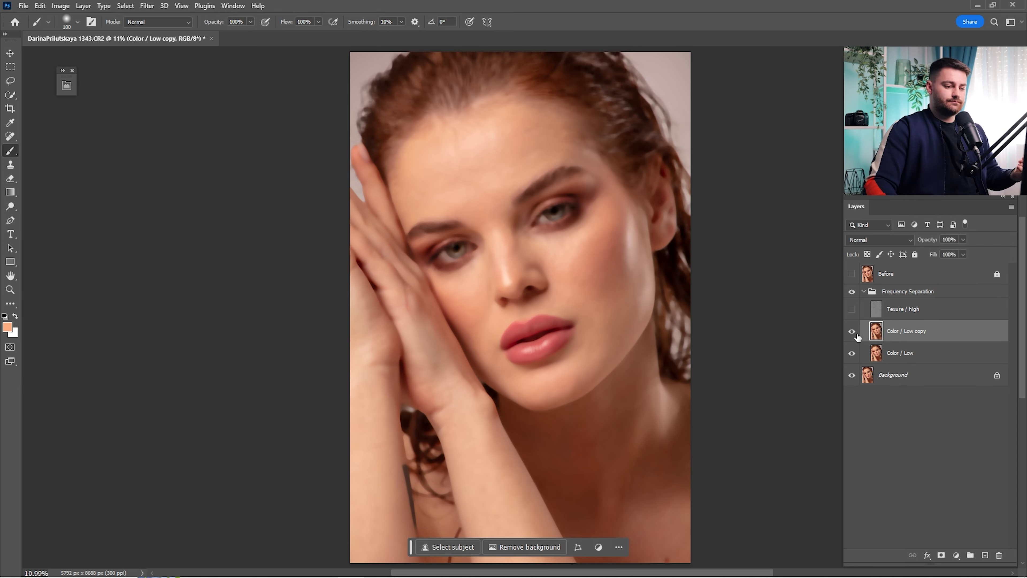
# Clip the Color / Low copy to the Color / Low layer and toggle it to check the original beneath
pyautogui.rightClick(905, 333)
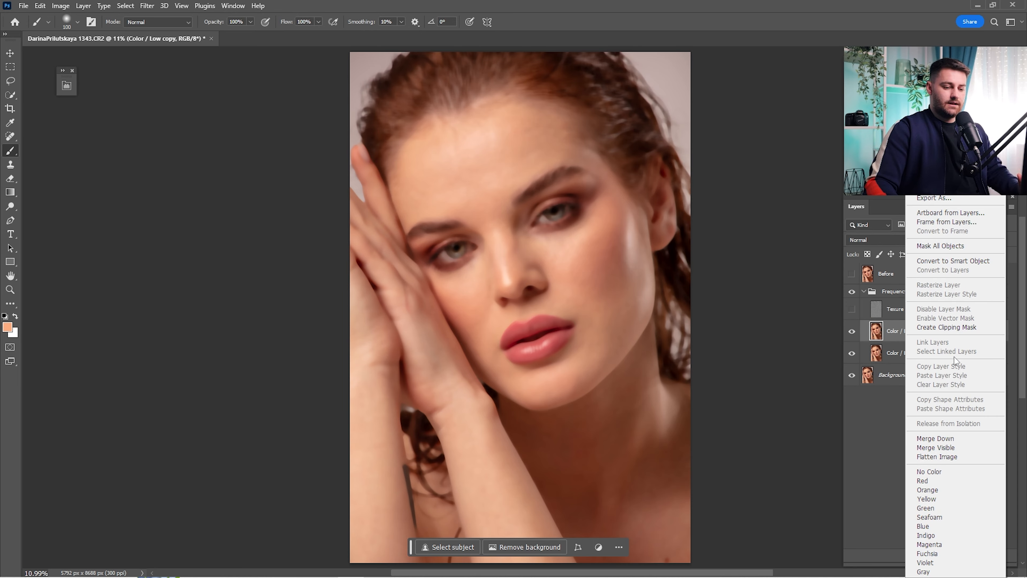
pyautogui.click(938, 331)
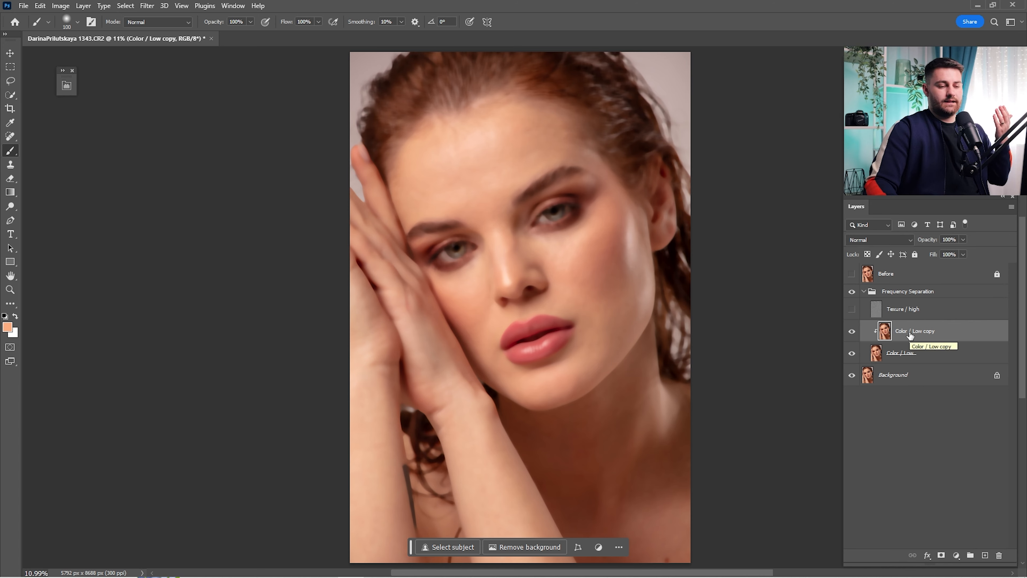
pyautogui.click(852, 331)
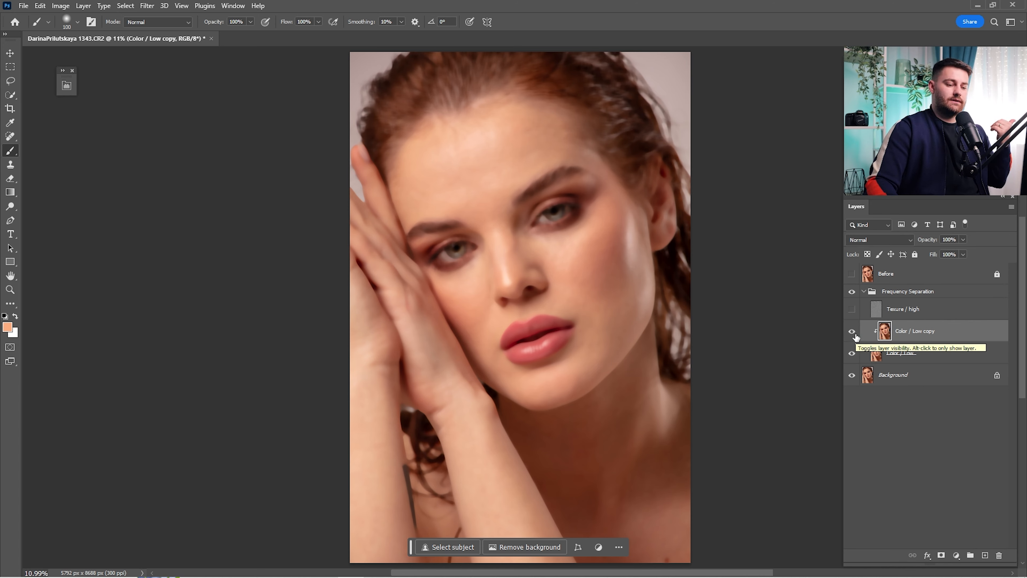
pyautogui.click(896, 354)
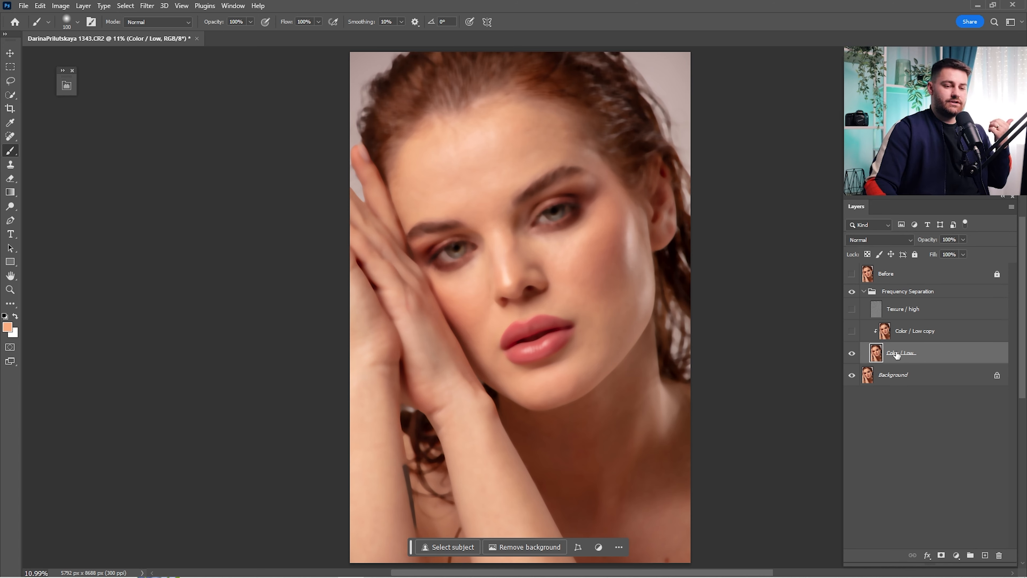
pyautogui.click(908, 332)
pyautogui.click(852, 331)
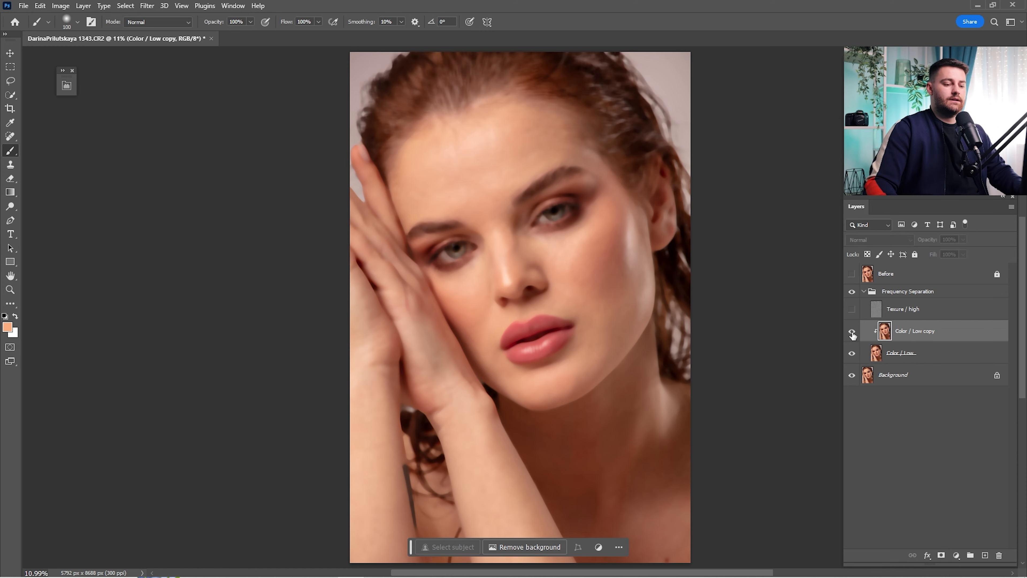
# Show the Texure / high layer, duplicate it and clip the copy to the original texture layer
pyautogui.click(853, 310)
pyautogui.click(887, 310)
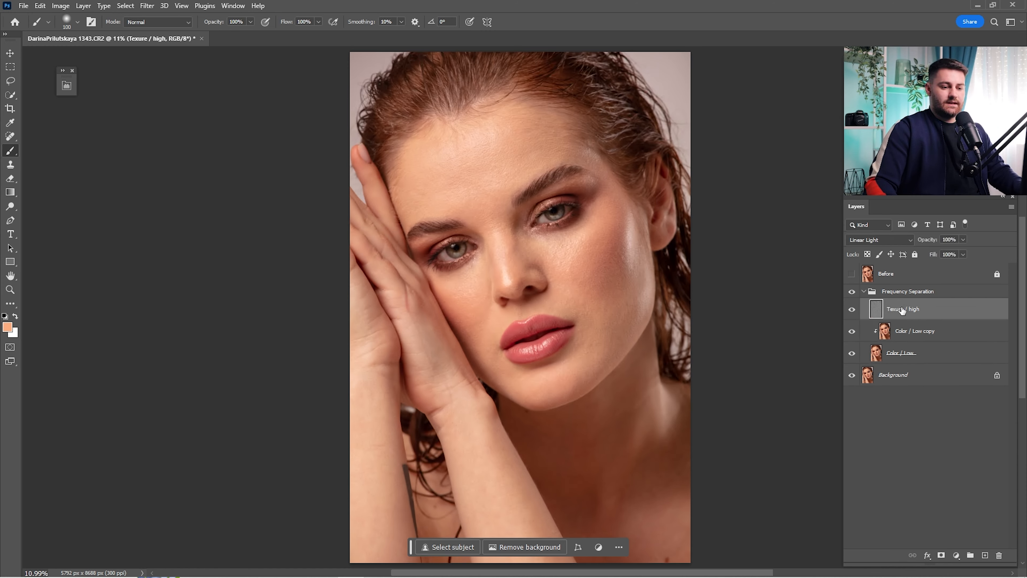
pyautogui.moveTo(921, 319); pyautogui.dragTo(986, 555)
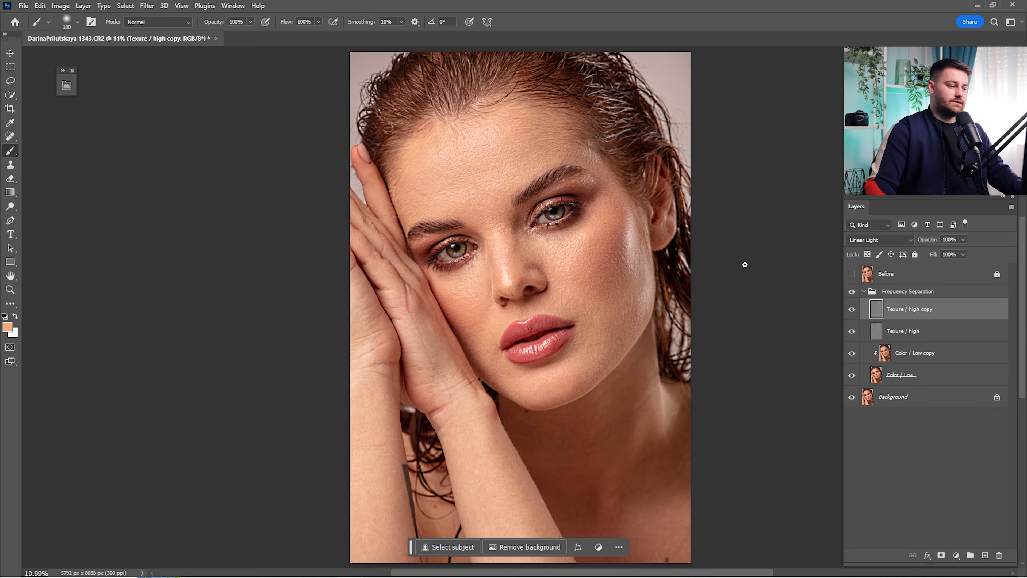
pyautogui.rightClick(913, 310)
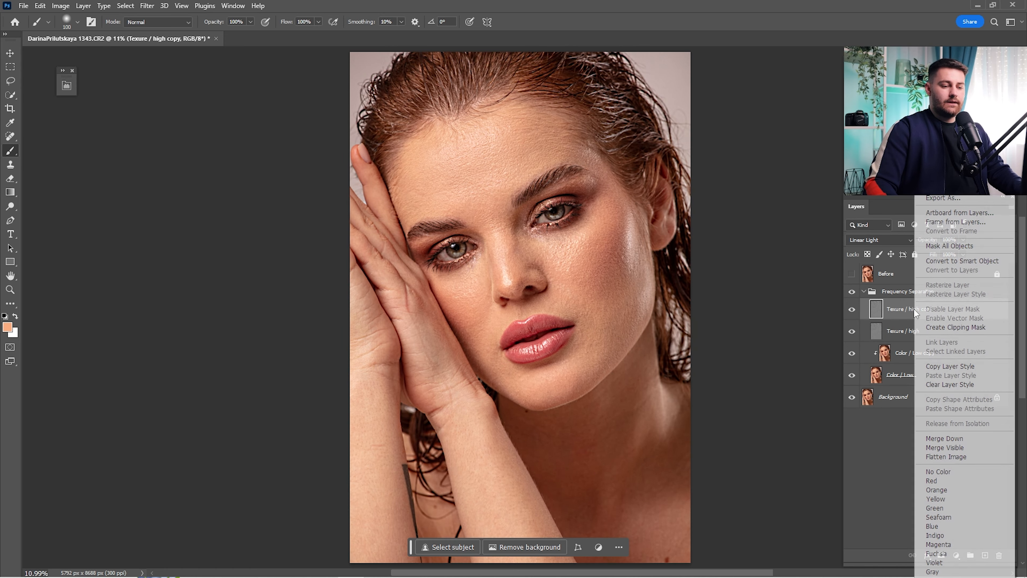
pyautogui.click(966, 330)
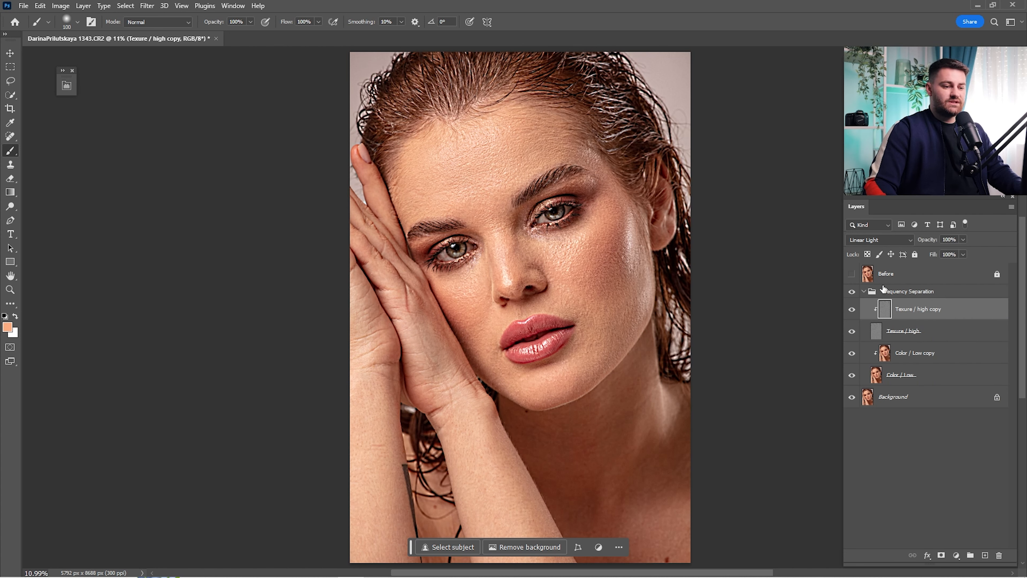
# Set the blending mode of the Texure / high copy to Normal
pyautogui.click(869, 239)
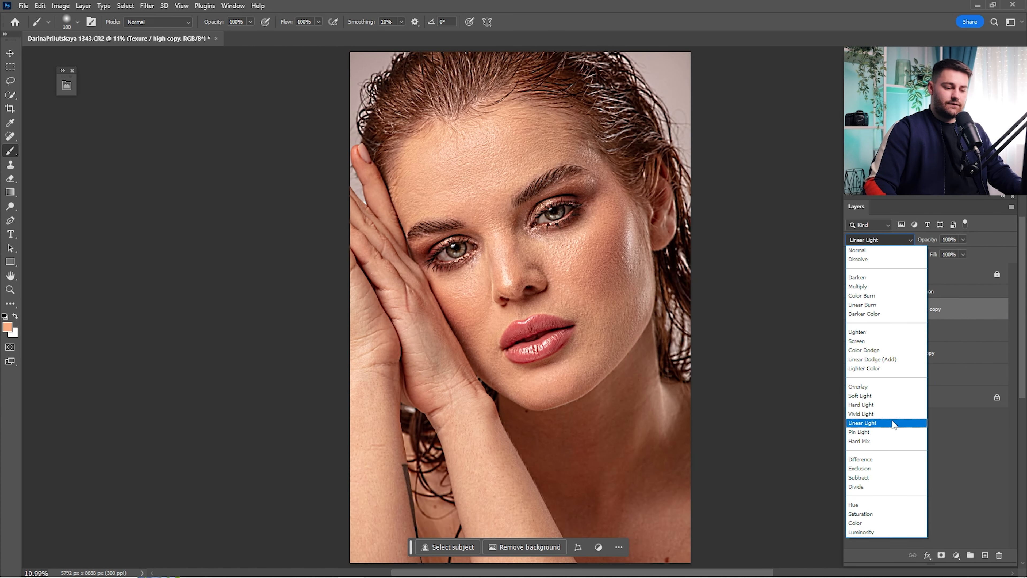
pyautogui.click(866, 251)
pyautogui.click(863, 297)
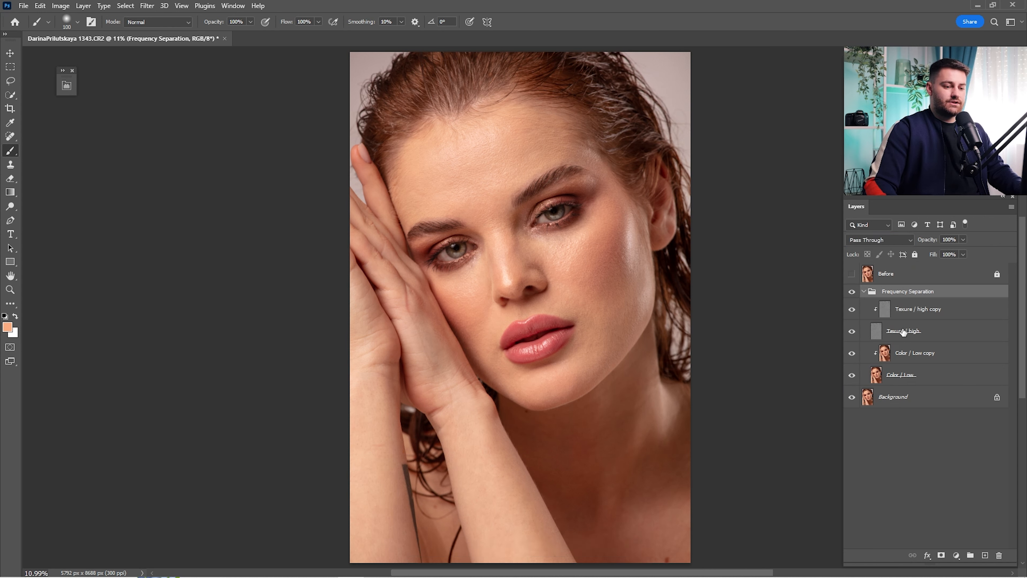
# Hide the Texure / high layer and activate the Mixer Brush Tool with the Color / Low copy as the active layer
pyautogui.click(862, 353)
pyautogui.click(852, 331)
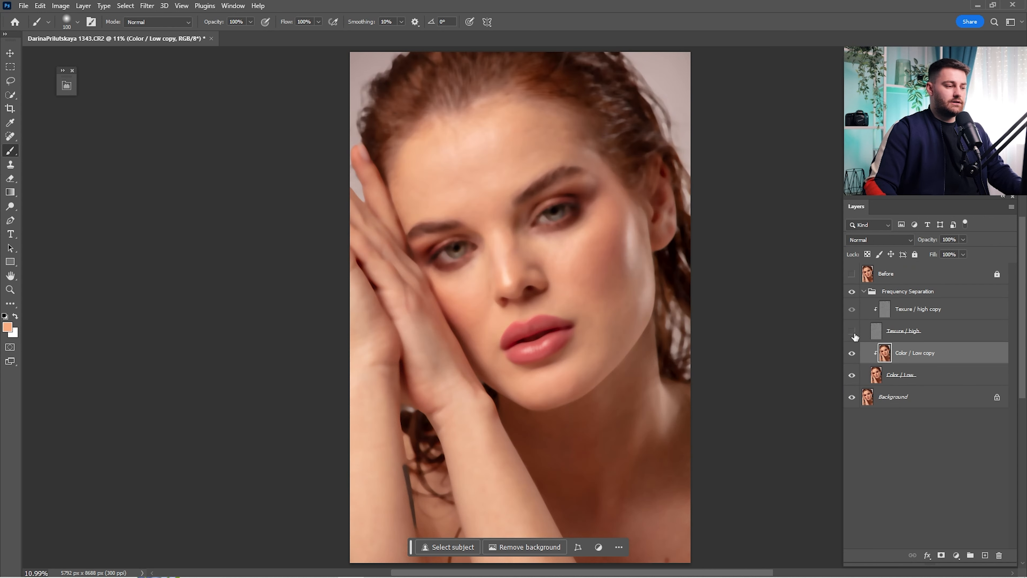
pyautogui.click(10, 137)
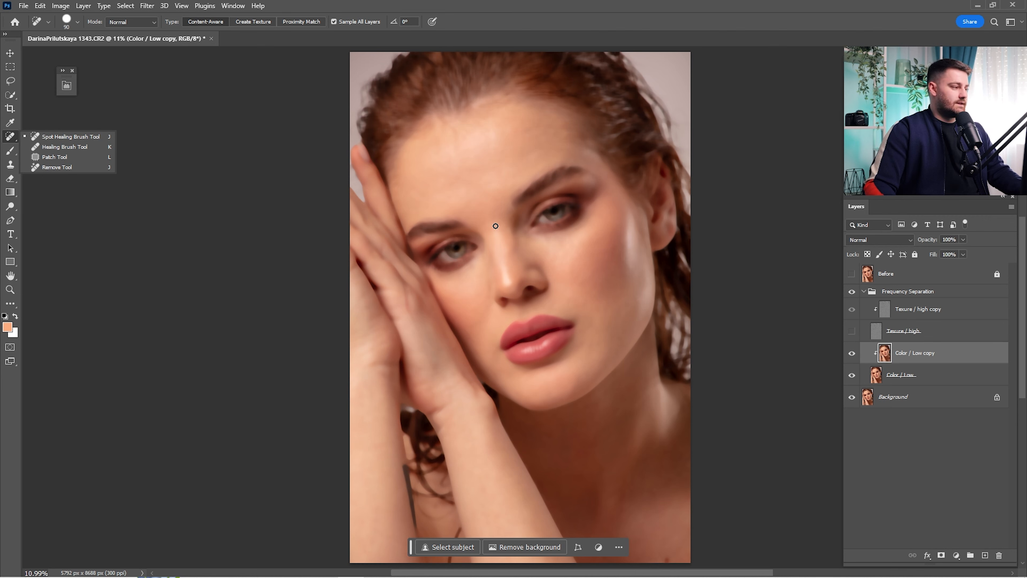
pyautogui.rightClick(13, 152)
pyautogui.click(38, 161)
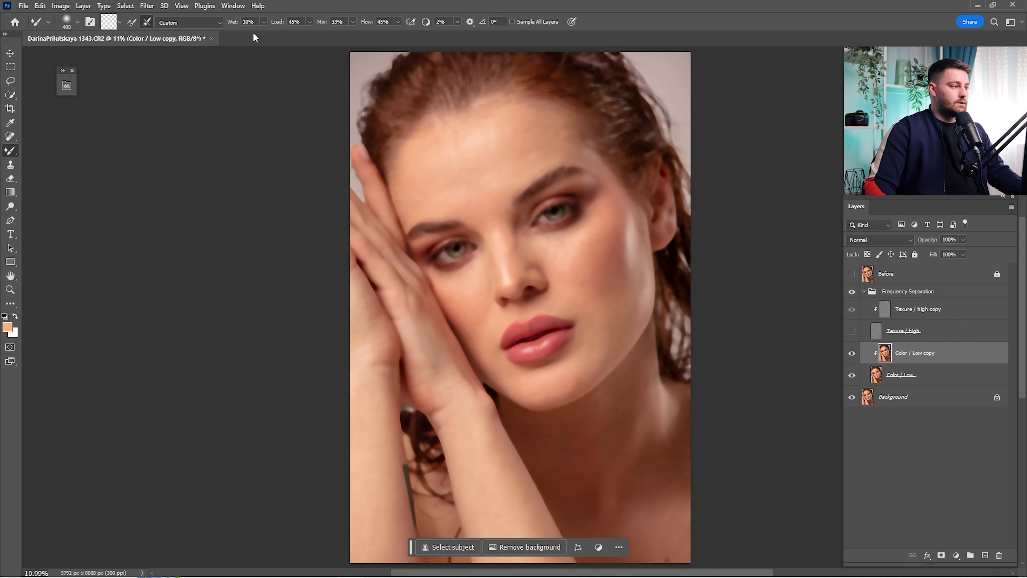
# Review the Mixer Brush's wet, load, mix and flow settings and its brush tip size and hardness
pyautogui.press('Tab')
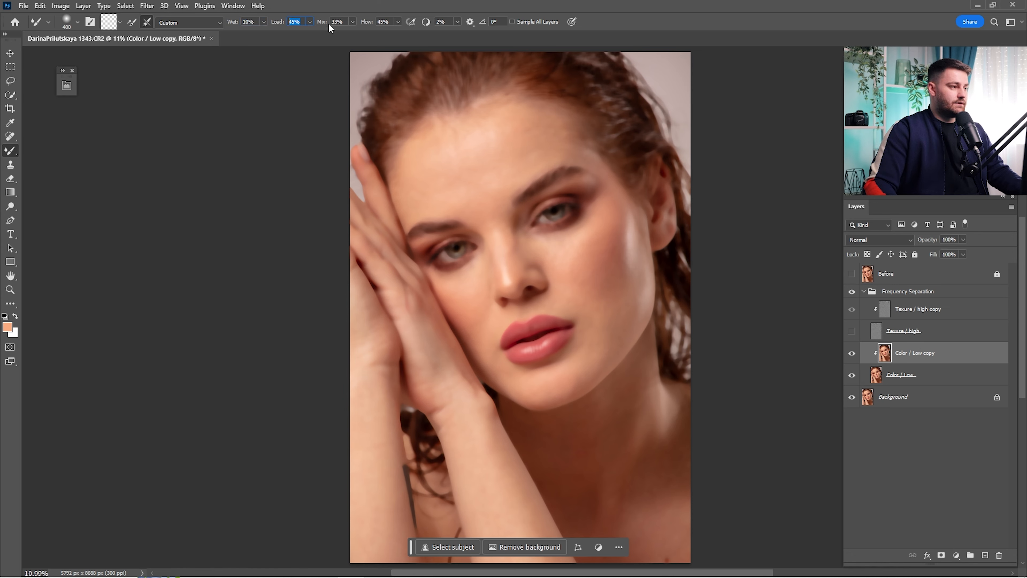
pyautogui.press('Tab')
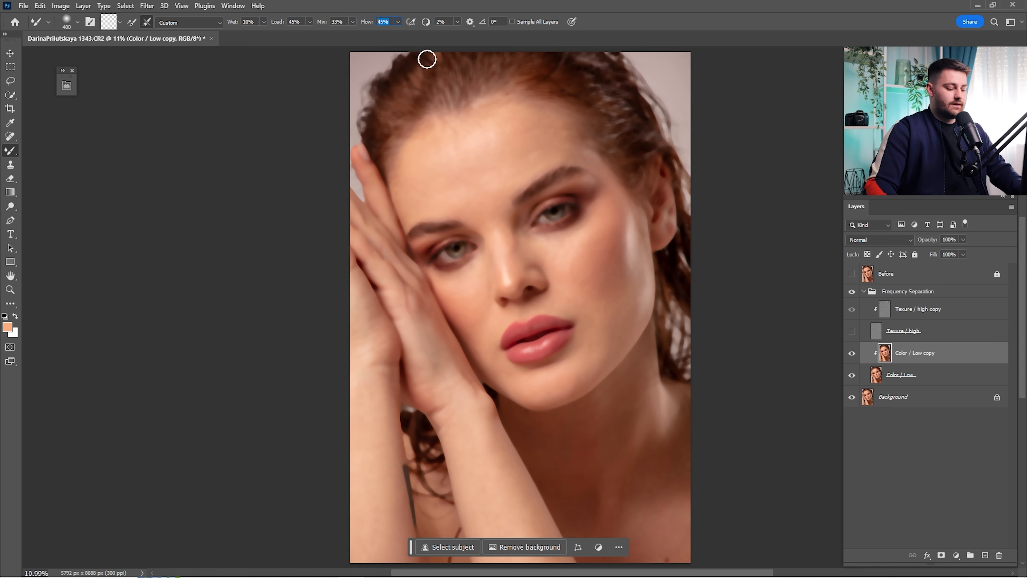
pyautogui.rightClick(493, 206)
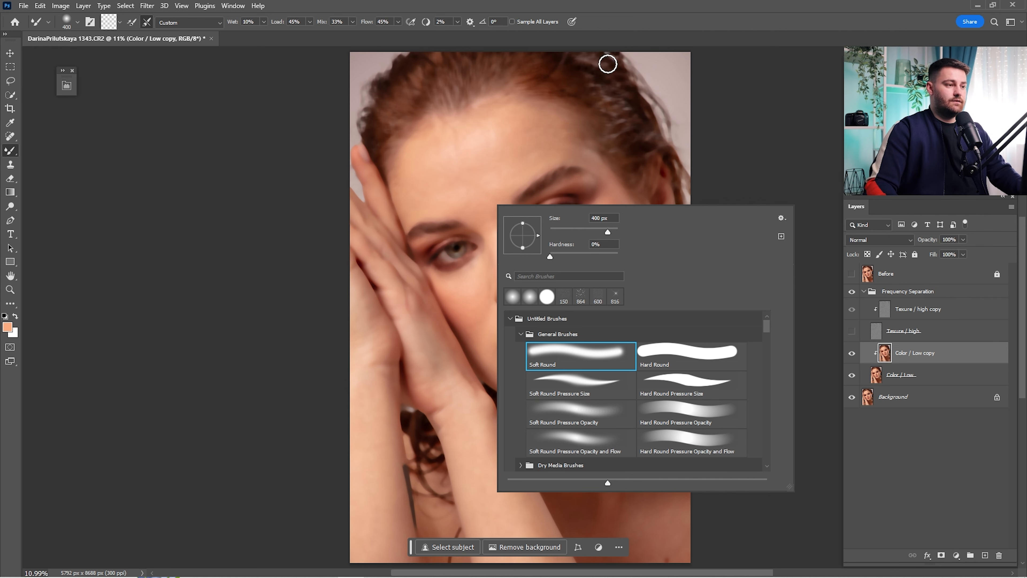
pyautogui.click(624, 39)
# Enlarge the Mixer Brush to 1100 px and blend the forehead skin tones on the Color / Low copy
pyautogui.hotkey('ctrl', 'space')
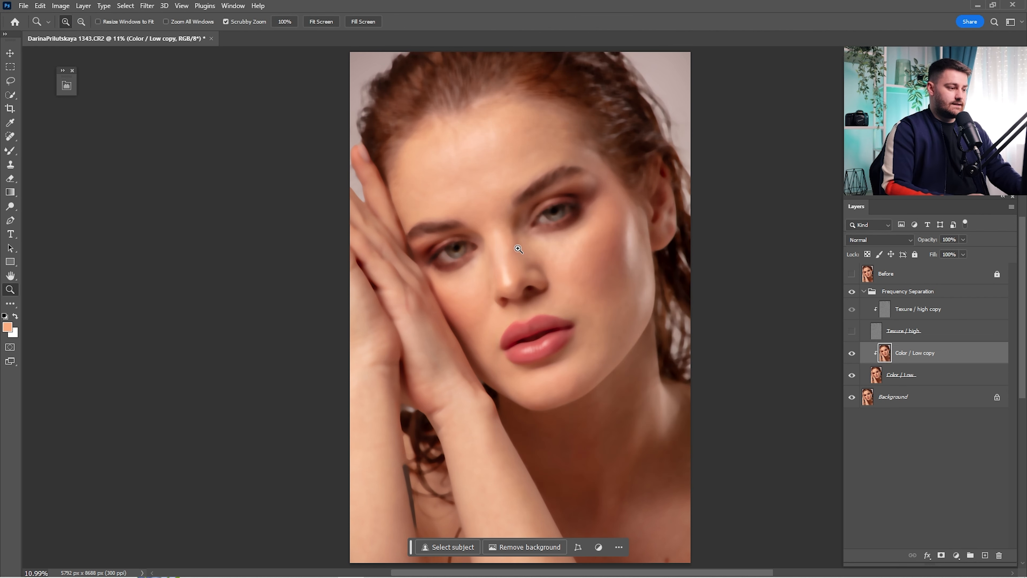
pyautogui.click(505, 234)
pyautogui.press('space')
pyautogui.moveTo(498, 224); pyautogui.dragTo(531, 251)
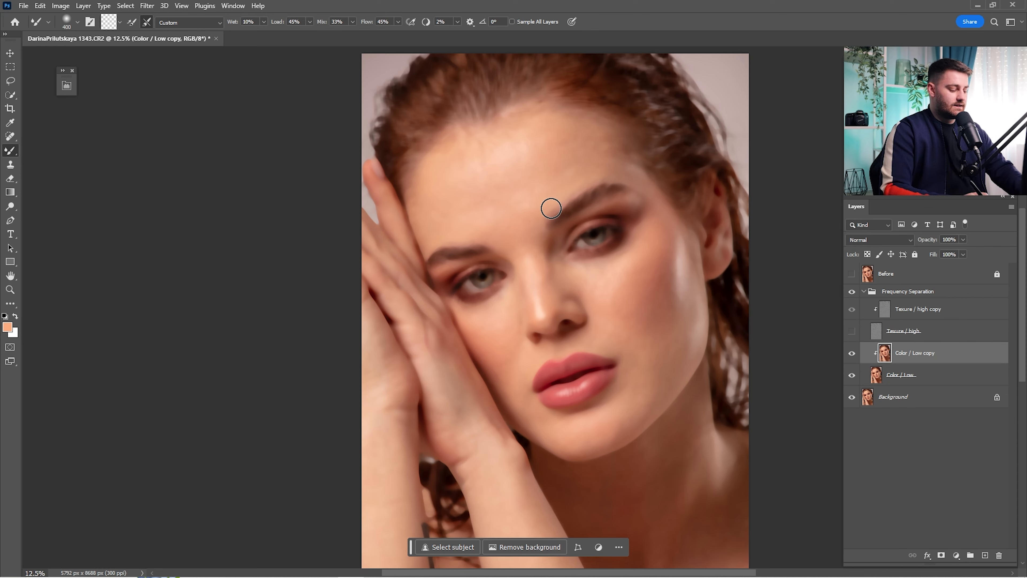
pyautogui.press(']')
pyautogui.press(']')
pyautogui.press(']')
pyautogui.press(']')
pyautogui.press(']')
pyautogui.press(']')
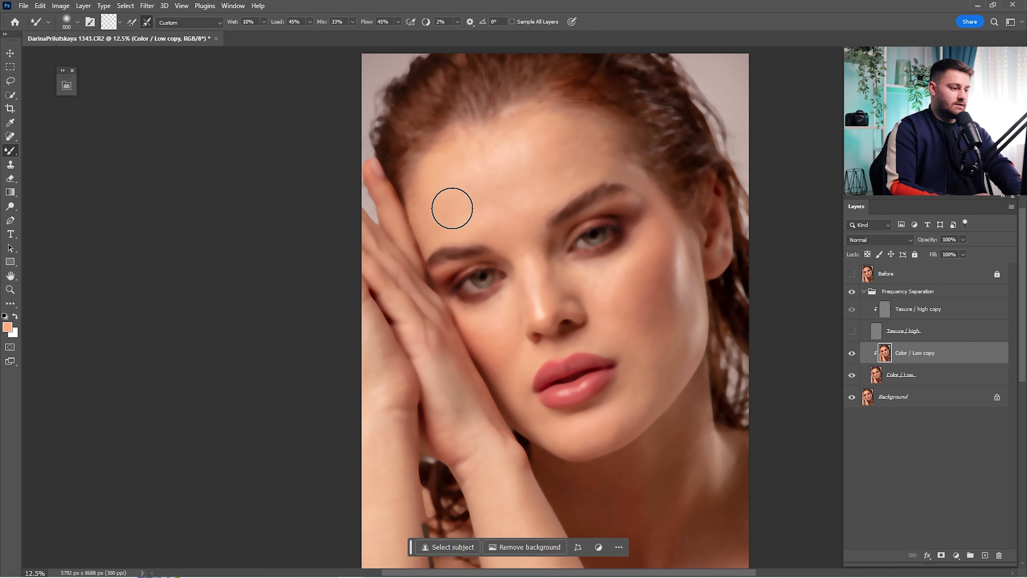
pyautogui.press(']')
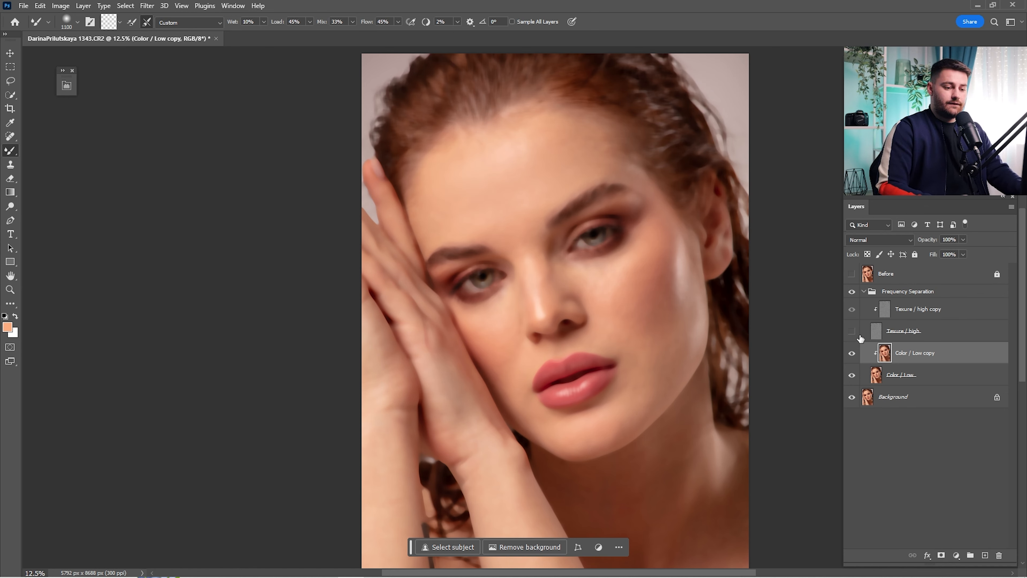
# Show the Texure / high layer again and reduce the Mixer Brush size to 700 px
pyautogui.click(852, 331)
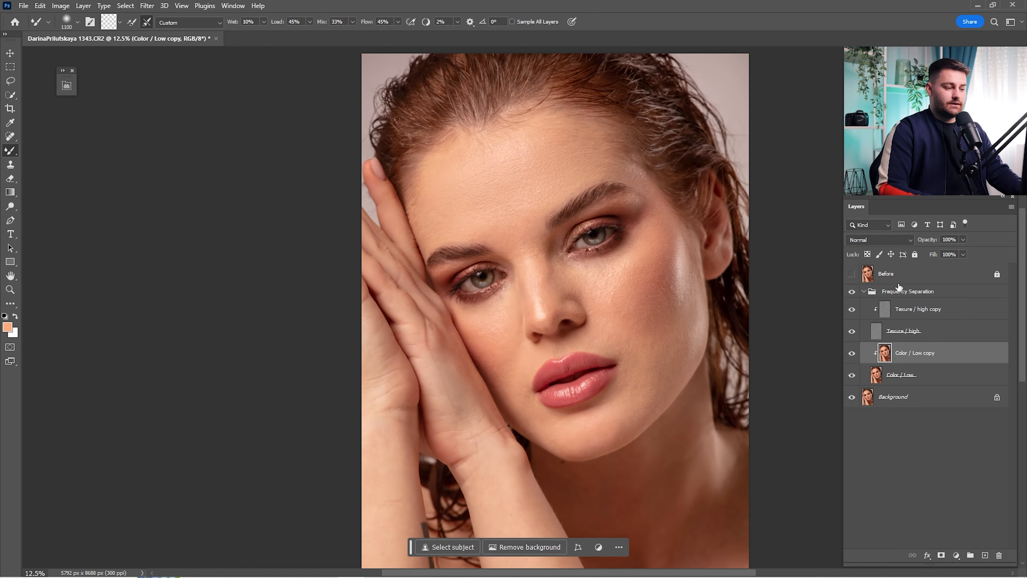
pyautogui.press('[')
pyautogui.press('[')
pyautogui.press('[')
pyautogui.press('[')
pyautogui.press('[')
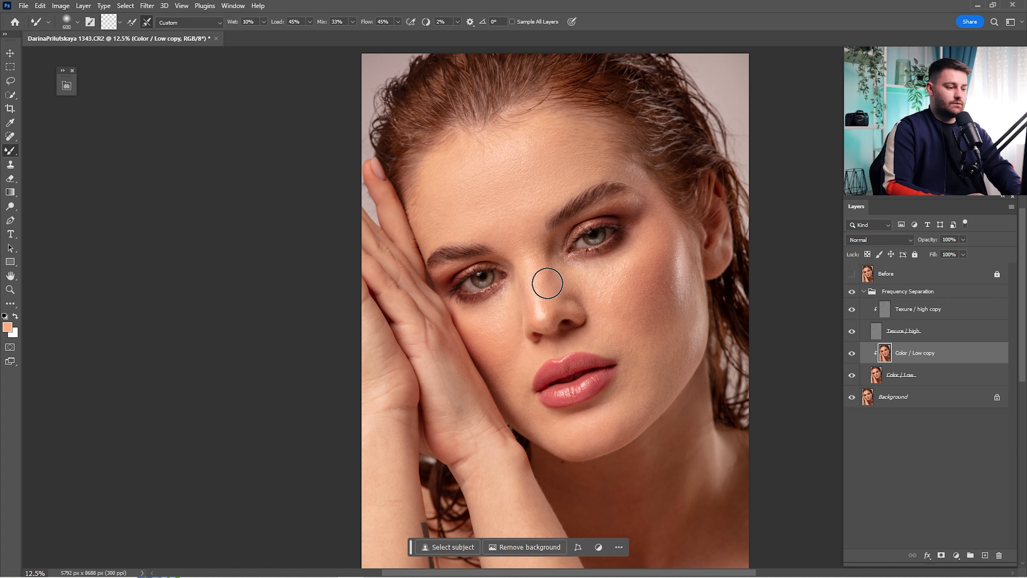
pyautogui.press(']')
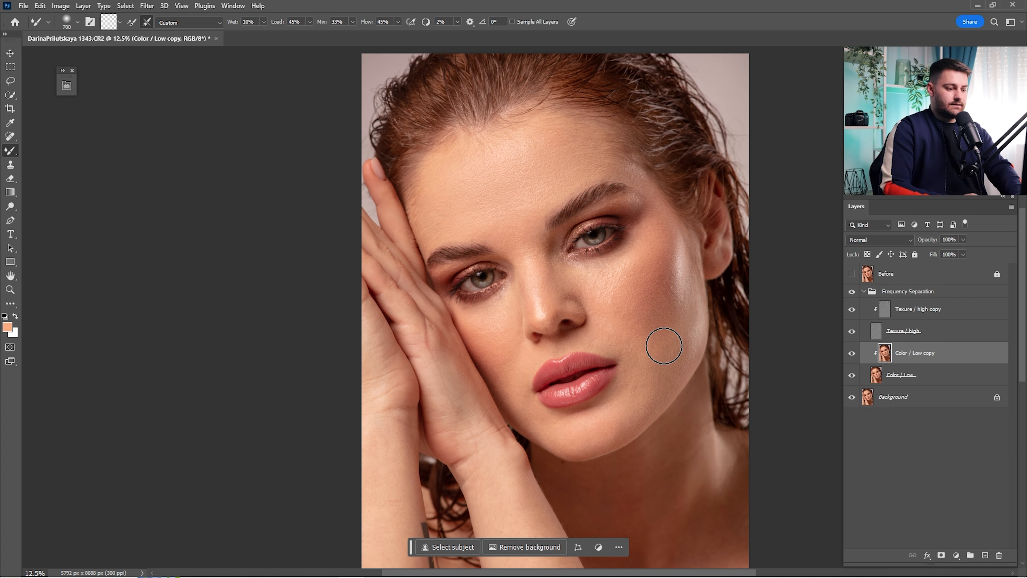
# Try a Mixer Brush stroke on the forehead with Sample All Layers enabled, and disable the option again
pyautogui.click(531, 22)
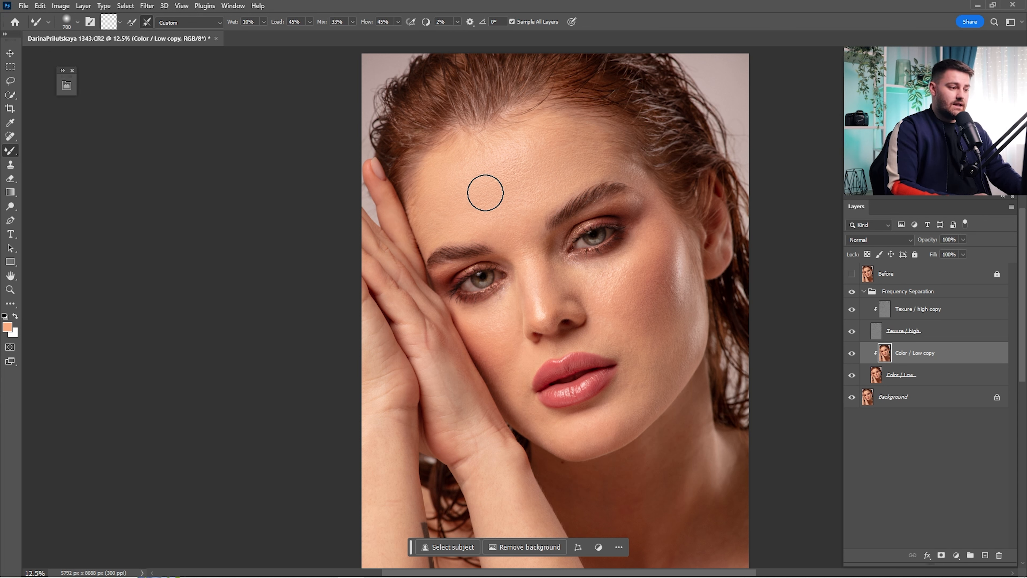
pyautogui.moveTo(485, 192); pyautogui.dragTo(516, 207)
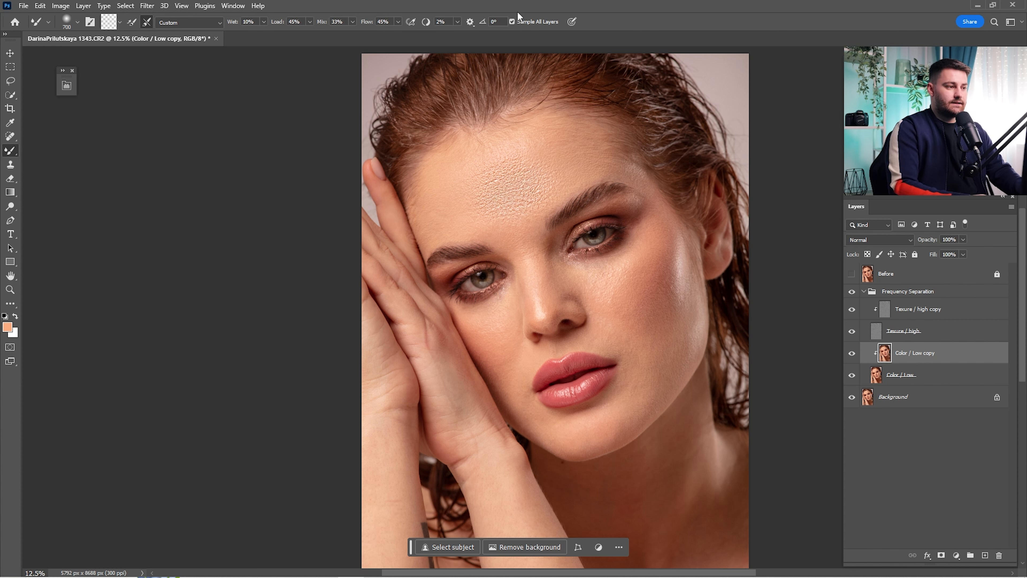
pyautogui.click(512, 22)
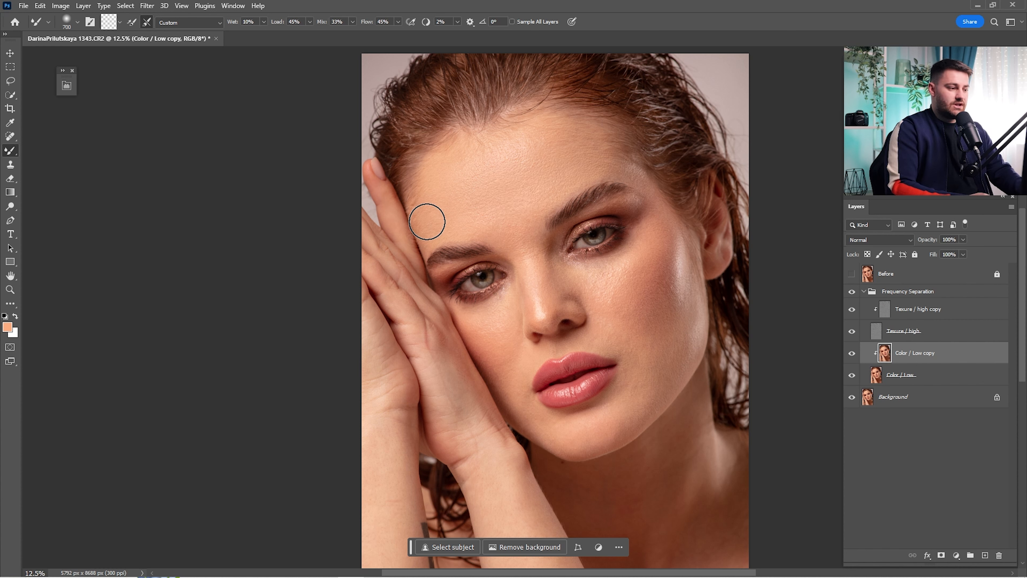
# Blend the forehead and cheek skin tones on the Color / Low copy with the Mixer Brush between 700 and 900 px
pyautogui.press(']')
pyautogui.press(']')
pyautogui.press(']')
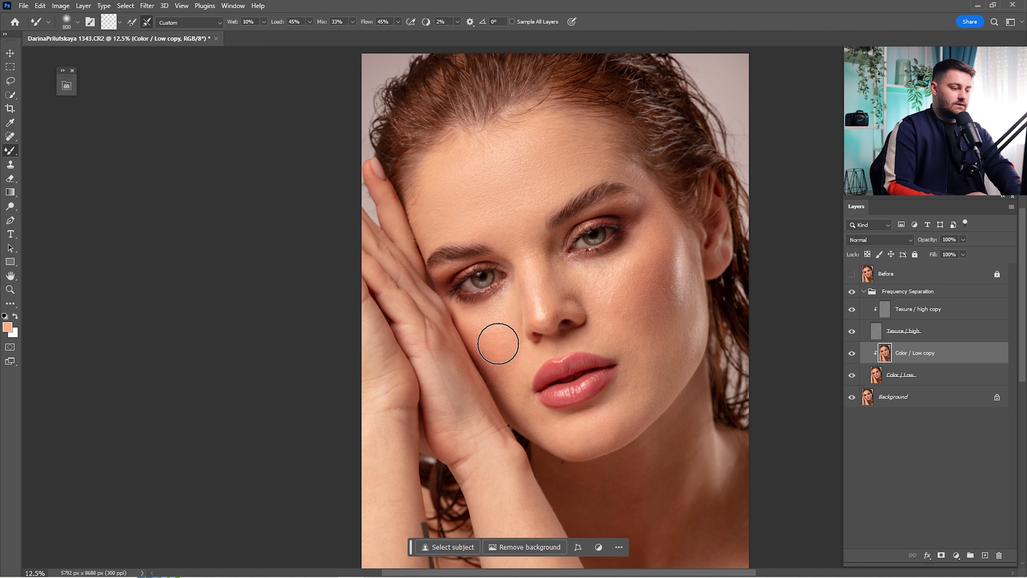
pyautogui.press('[')
pyautogui.press('[')
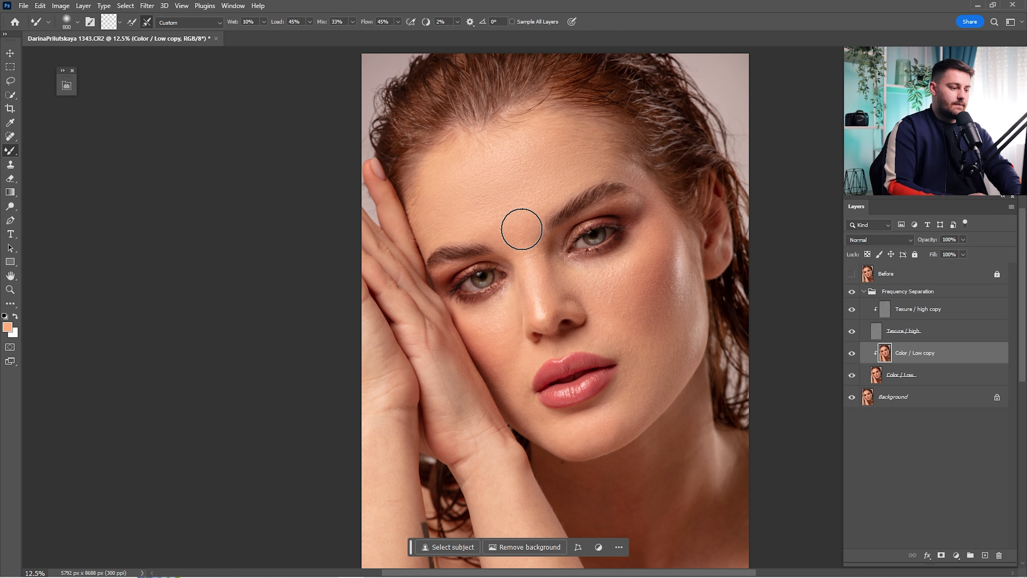
pyautogui.press(']')
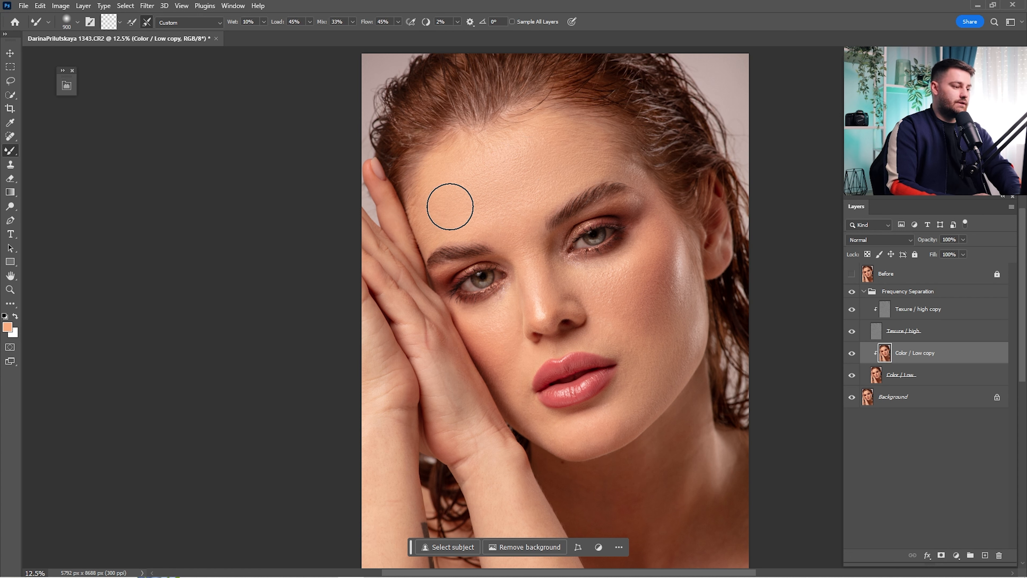
pyautogui.press('[')
pyautogui.press('[')
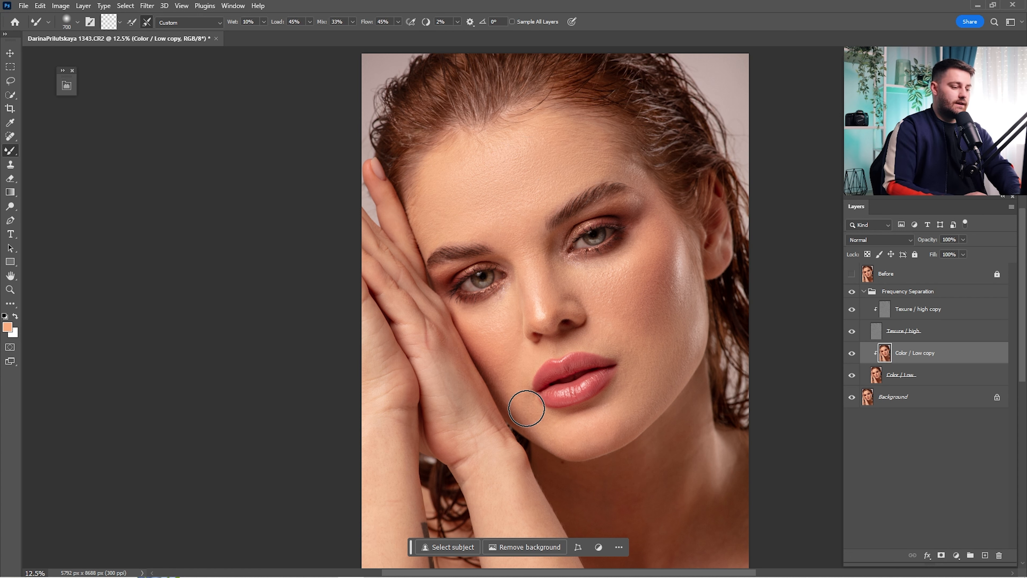
# Blend the skin tones around the chin, jaw, under-eye cheek and nose, varying the Mixer Brush between 700 and 900 px
pyautogui.press(']')
pyautogui.press('[')
pyautogui.press('[')
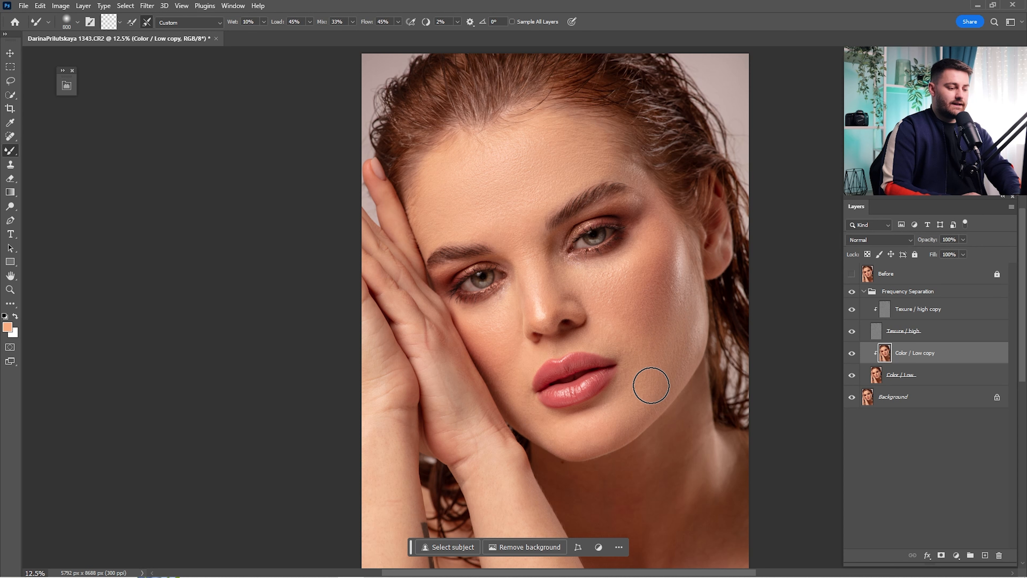
pyautogui.press(']')
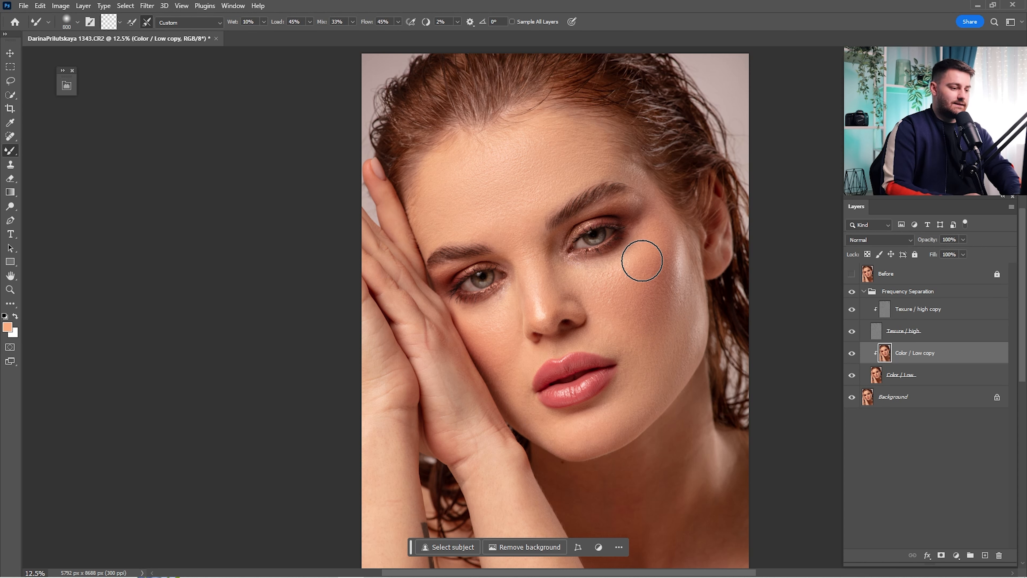
pyautogui.press('[')
pyautogui.press(']')
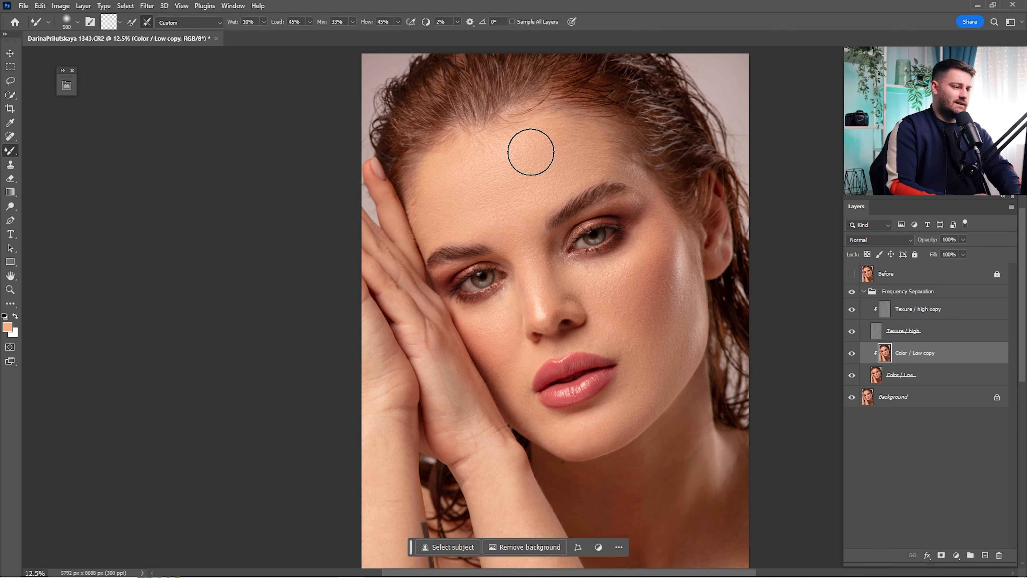
pyautogui.press('[')
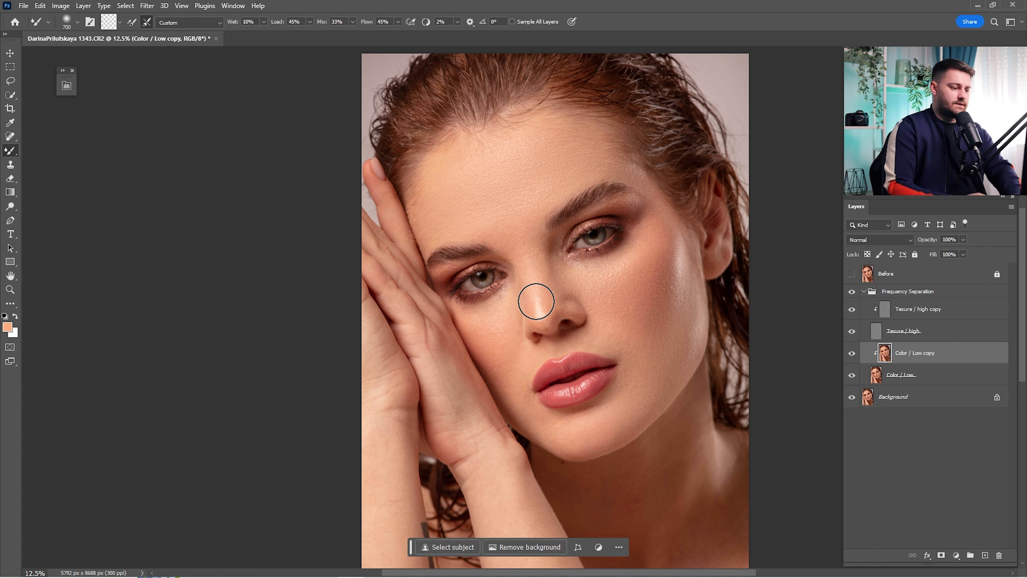
pyautogui.press(']')
pyautogui.press(']')
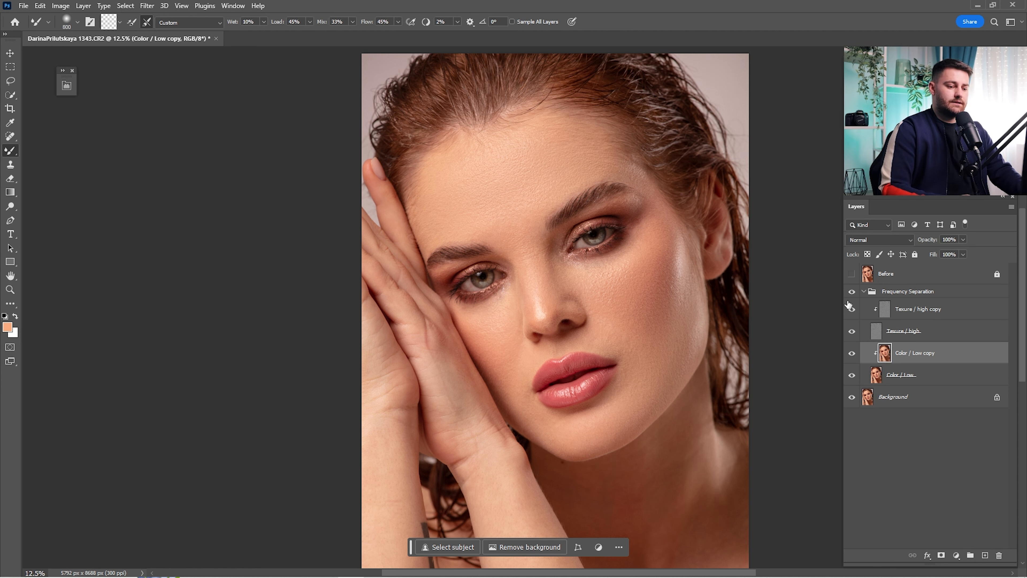
# Compare the portrait with the Frequency Separation group hidden and shown, and examine the facial skin closely
pyautogui.click(852, 293)
pyautogui.click(852, 293)
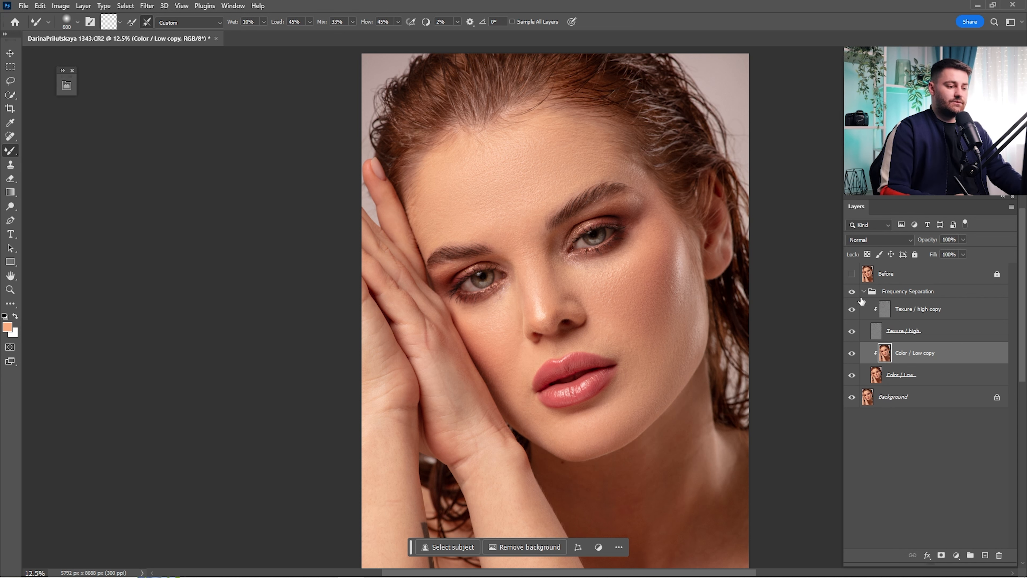
pyautogui.click(881, 295)
pyautogui.click(863, 292)
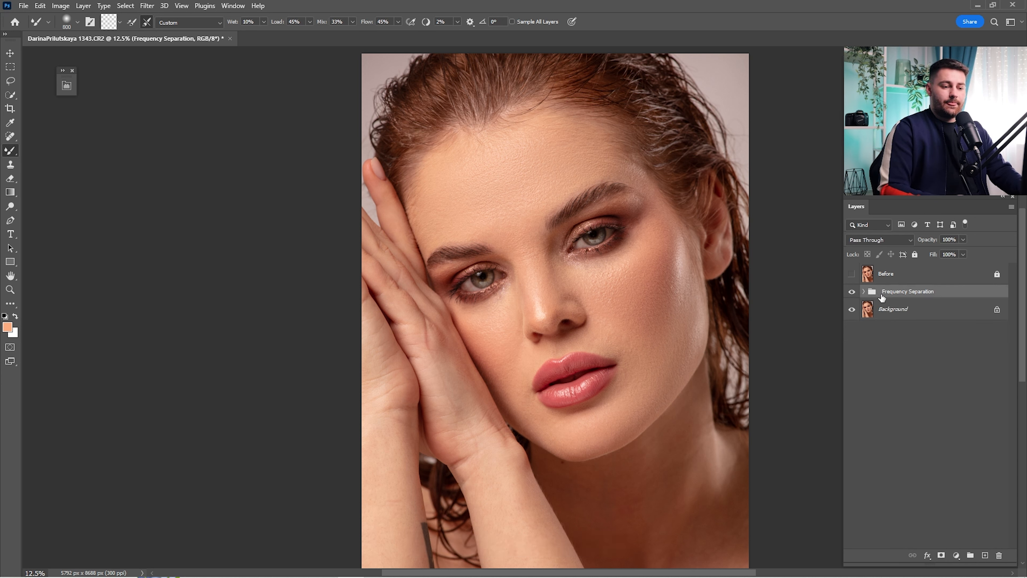
pyautogui.click(852, 293)
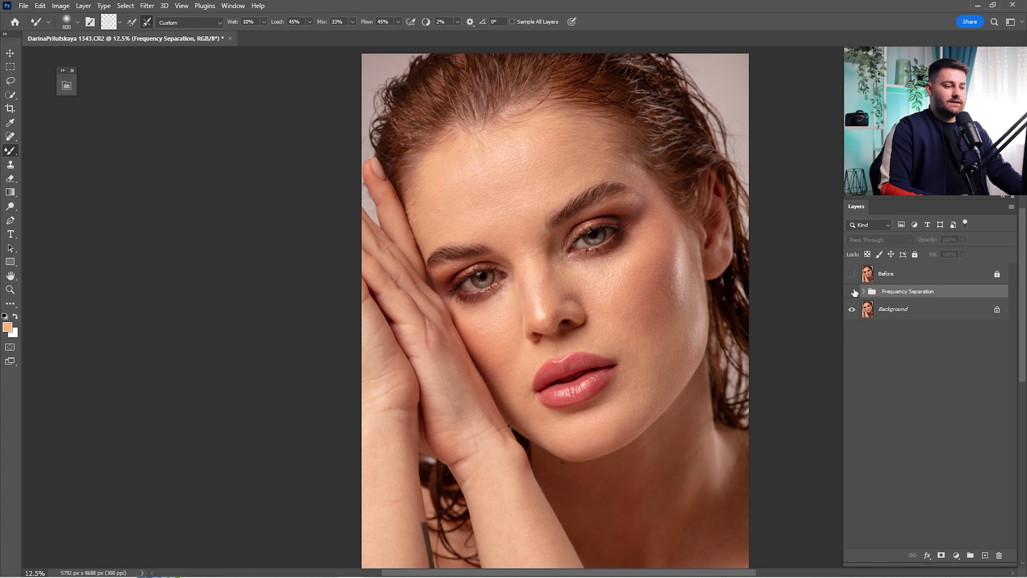
pyautogui.click(852, 293)
pyautogui.scroll(3, 702, 249)
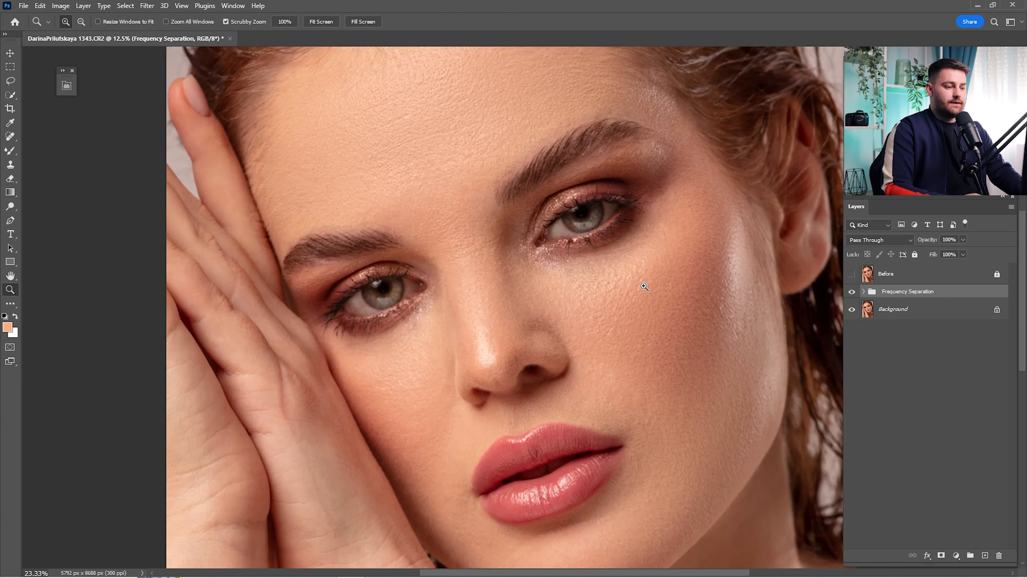
pyautogui.scroll(-3, 700, 208)
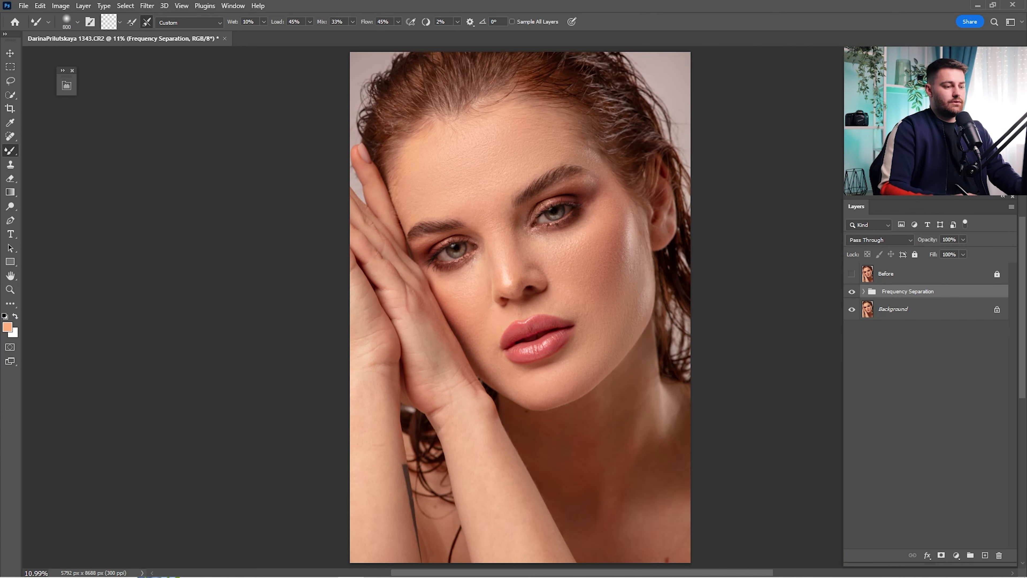
# Expand the Frequency Separation group, hide the Texure / high layer and return to the Mixer Brush on Color / Low copy
pyautogui.click(864, 292)
pyautogui.click(878, 349)
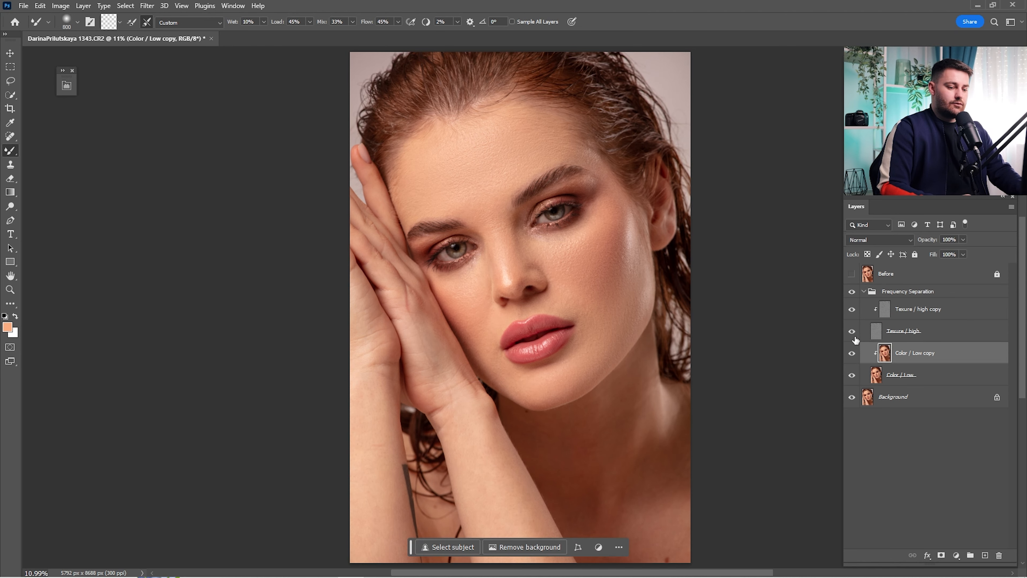
pyautogui.click(852, 331)
pyautogui.press('z')
pyautogui.click(567, 271)
pyautogui.scroll(2, 578, 280)
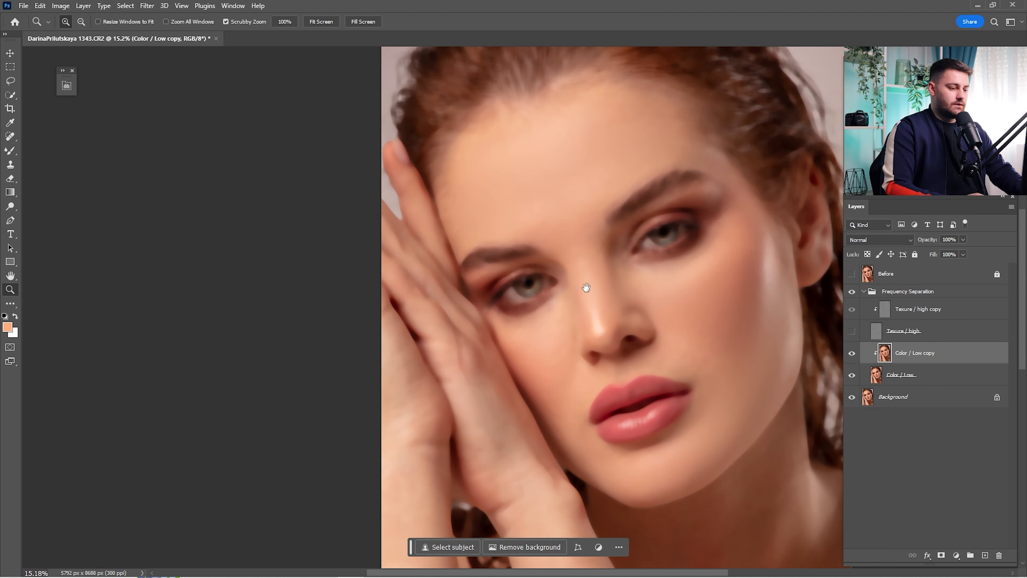
pyautogui.press('b')
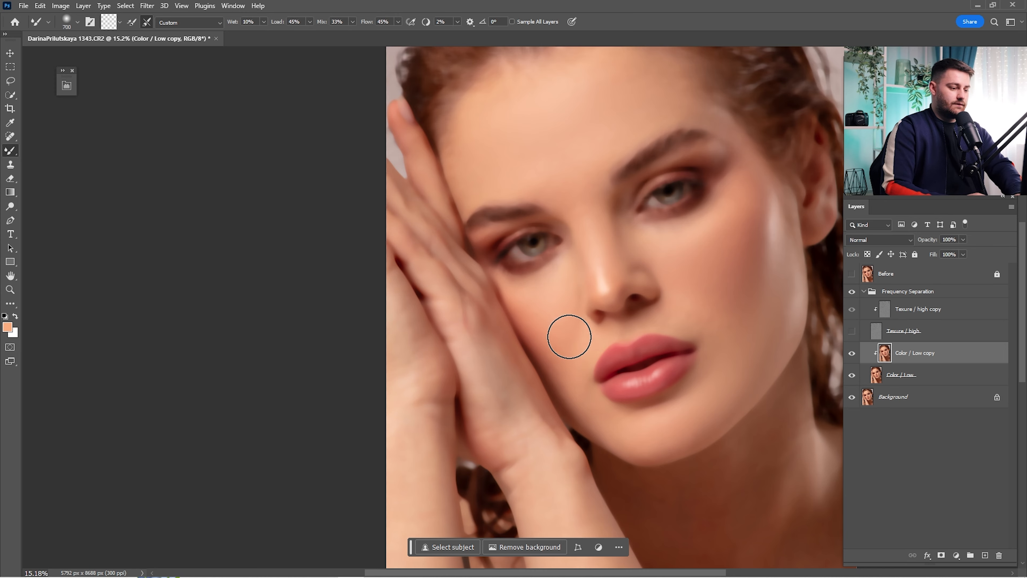
# Blend the color transitions on the lower face, neck and chest, enlarging the Mixer Brush from 700 up to 1000 px
pyautogui.moveTo(570, 216); pyautogui.dragTo(607, 317)
pyautogui.press(']')
pyautogui.press(']')
pyautogui.moveTo(641, 227); pyautogui.dragTo(526, 106)
pyautogui.press('[')
pyautogui.moveTo(438, 384); pyautogui.dragTo(364, 152)
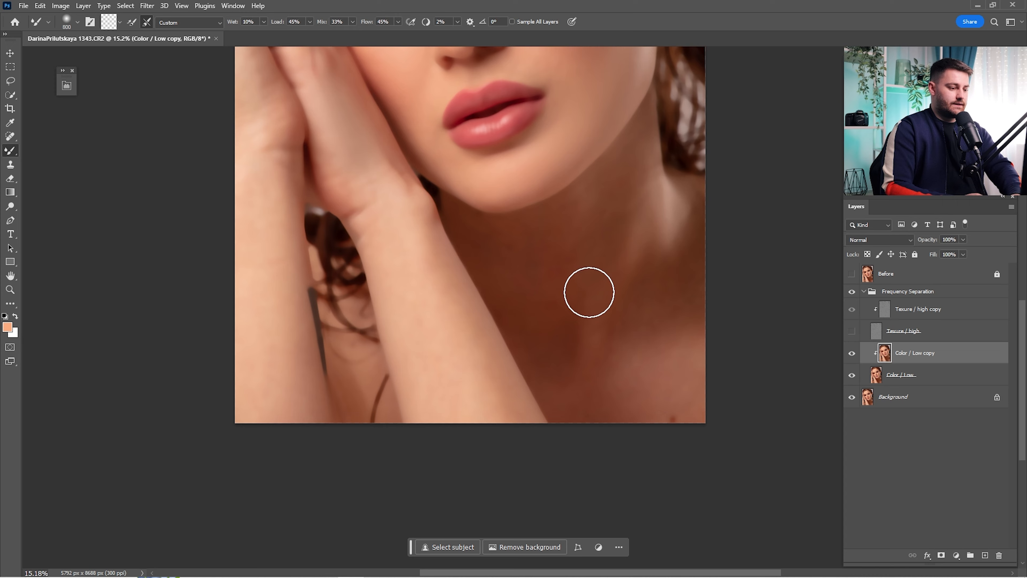
pyautogui.press(']')
pyautogui.press(']')
pyautogui.moveTo(615, 223); pyautogui.dragTo(633, 284)
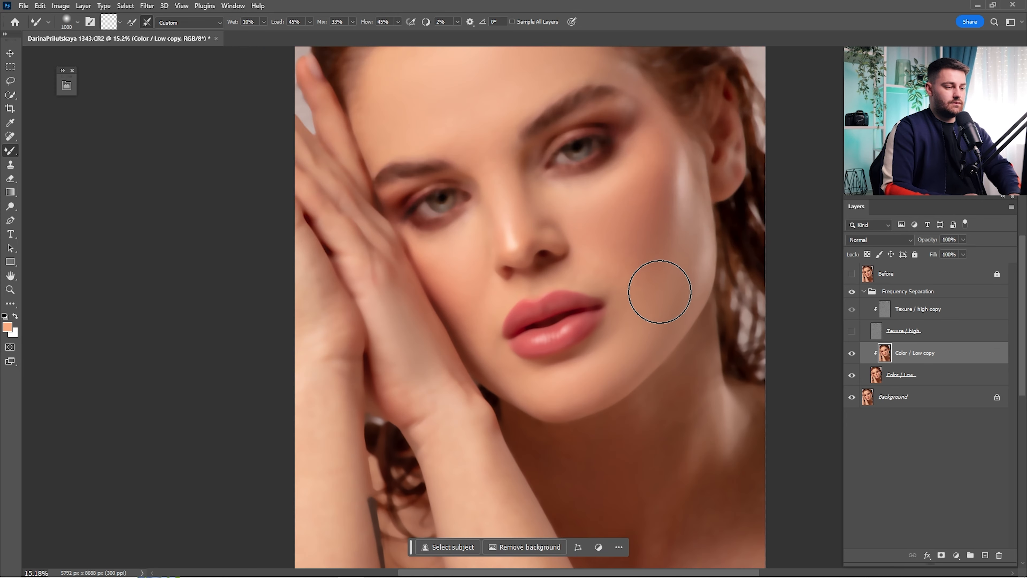
# Smooth the color transitions on the cheek, nose bridge and upper forehead with the Mixer Brush between 600 and 900 px
pyautogui.press('[')
pyautogui.moveTo(625, 258); pyautogui.dragTo(644, 328)
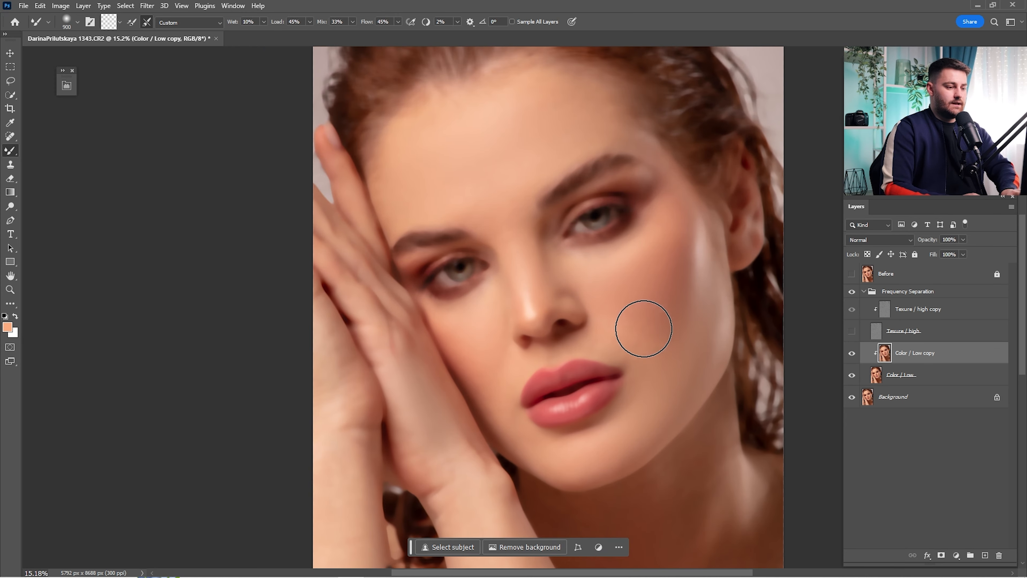
pyautogui.press('[')
pyautogui.press('[')
pyautogui.press('[')
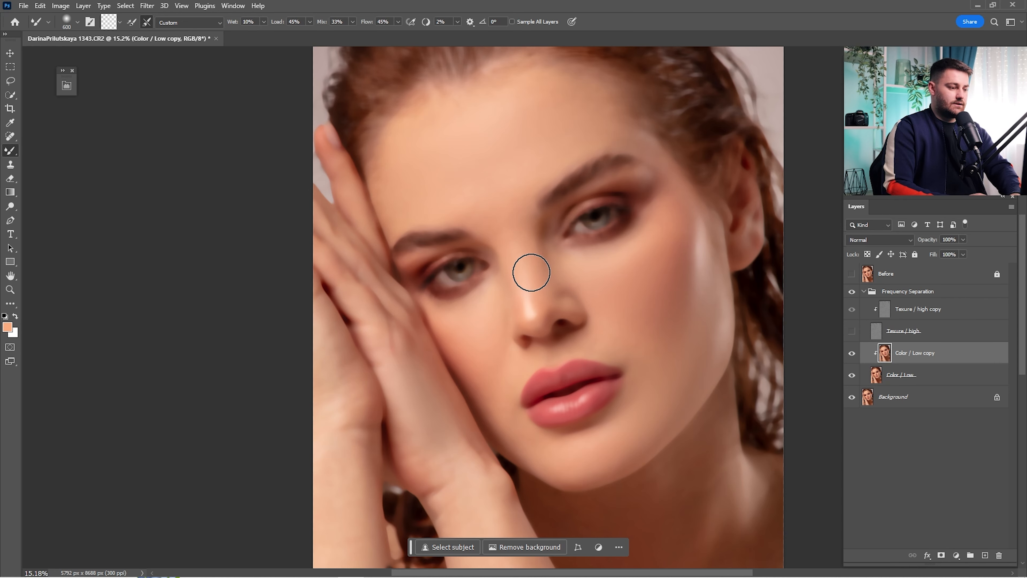
pyautogui.press(']')
pyautogui.press(']')
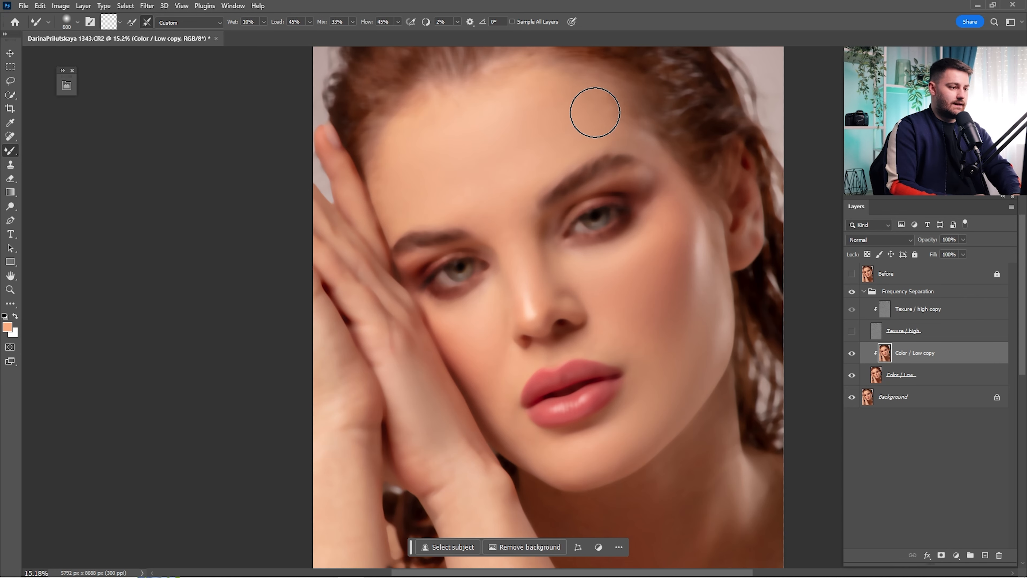
pyautogui.press('[')
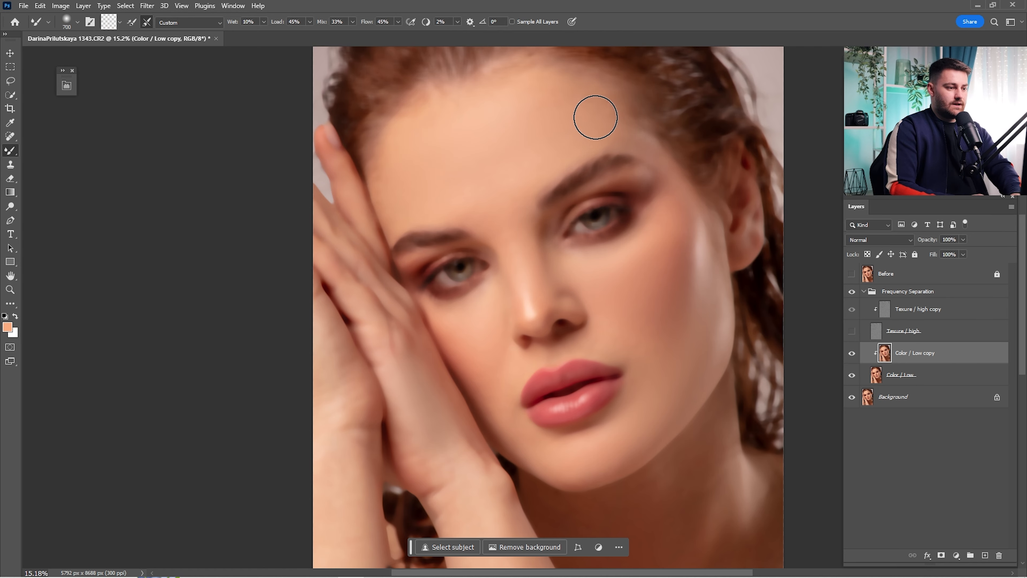
pyautogui.press(']')
# Show the Texure / high layer again and compare the whole portrait with Color / Low copy hidden and shown
pyautogui.click(852, 331)
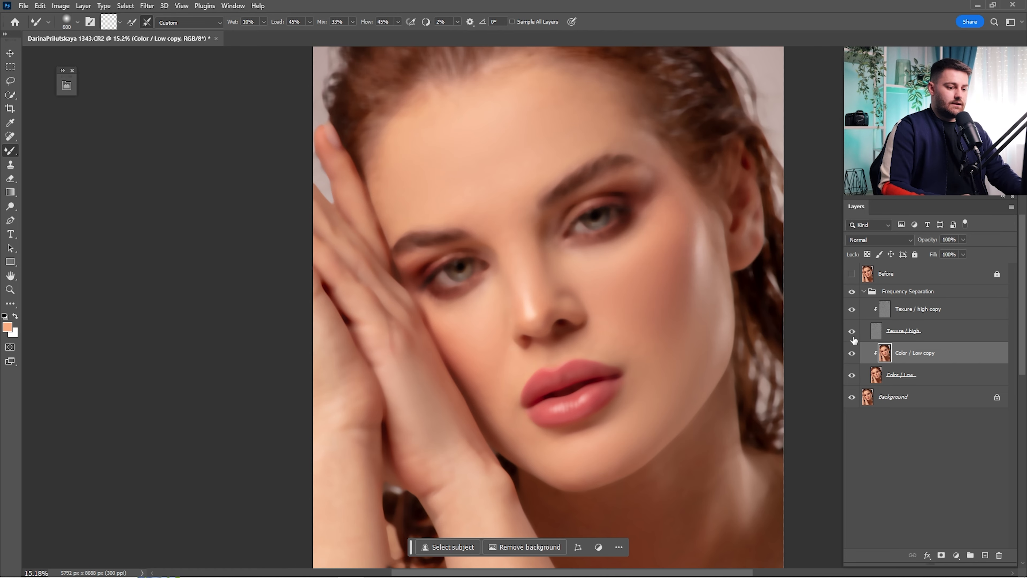
pyautogui.hotkey('ctrl', '0')
pyautogui.click(851, 354)
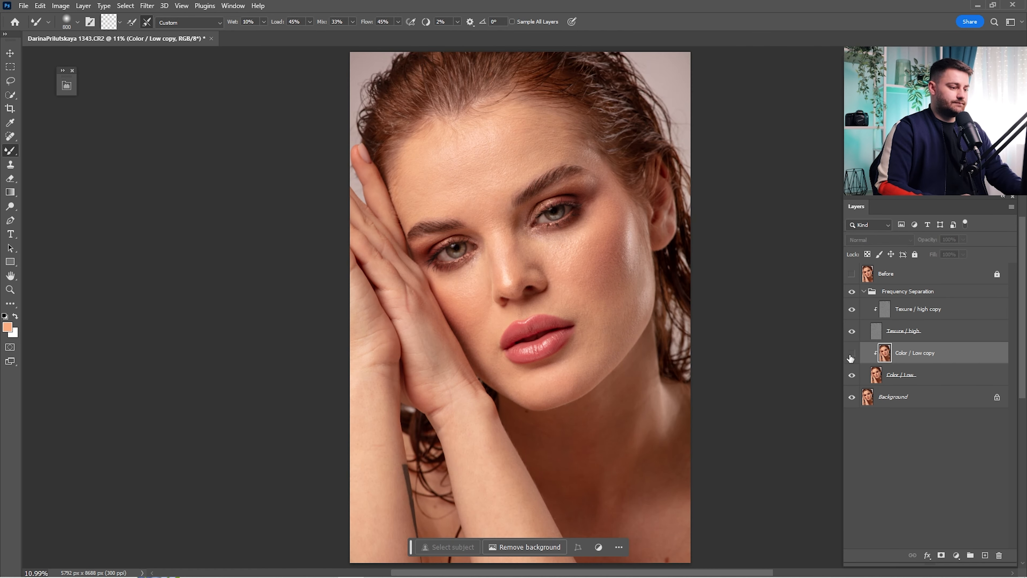
pyautogui.click(851, 353)
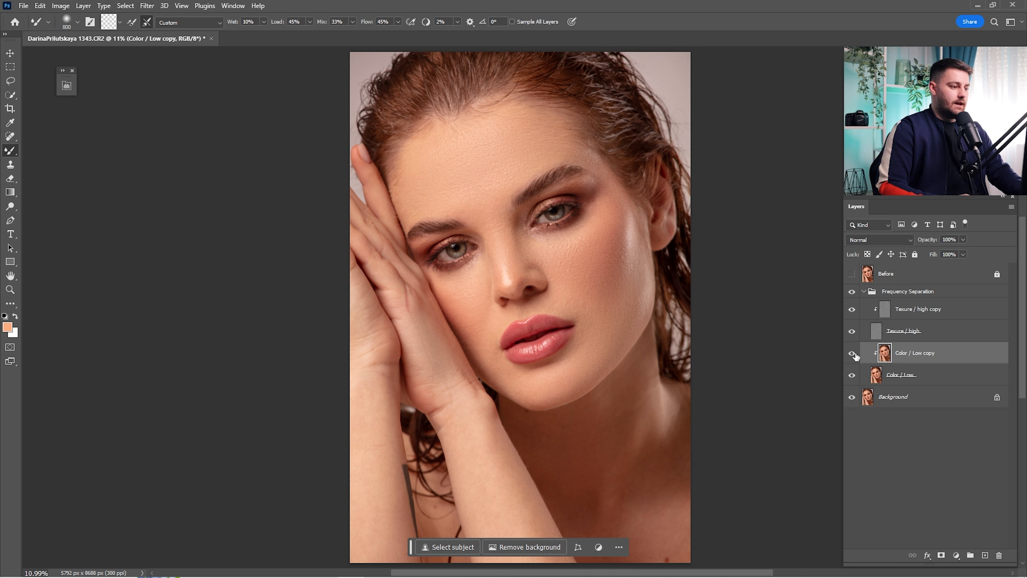
pyautogui.click(852, 353)
pyautogui.click(852, 354)
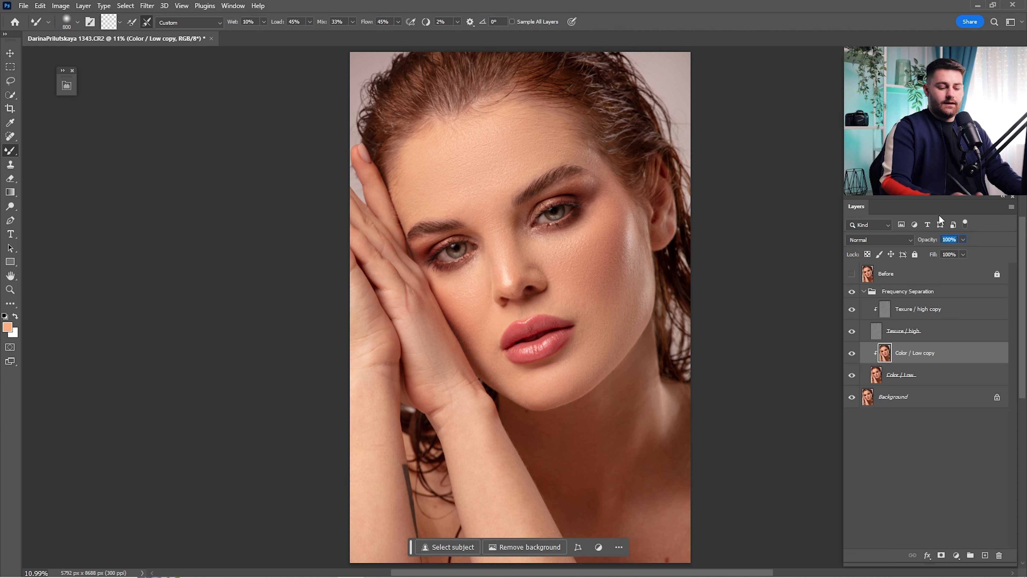
# Set the opacity of the Color / Low copy layer to 75%
pyautogui.press('BackSpace')
pyautogui.write('75')
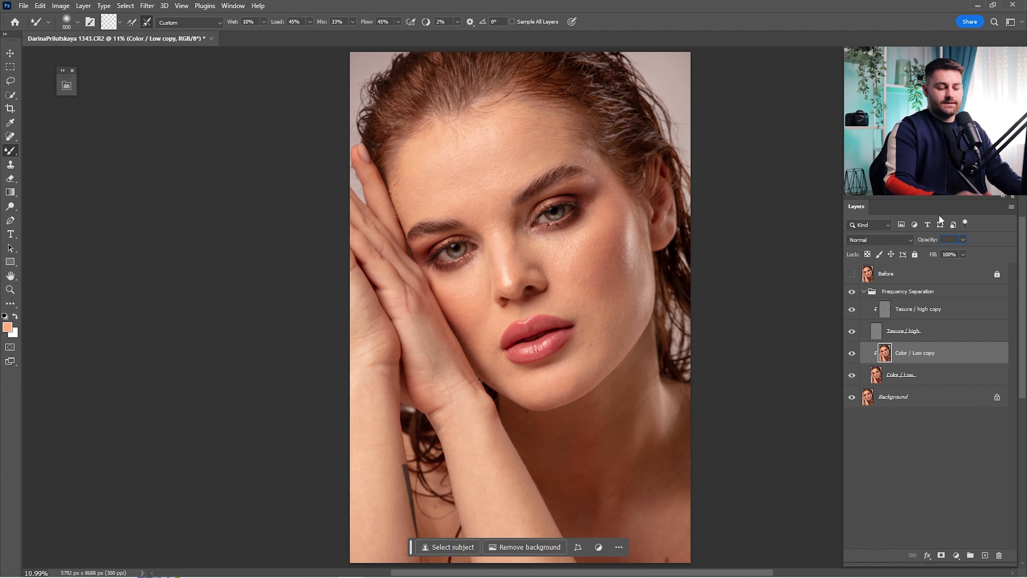
pyautogui.press('Return')
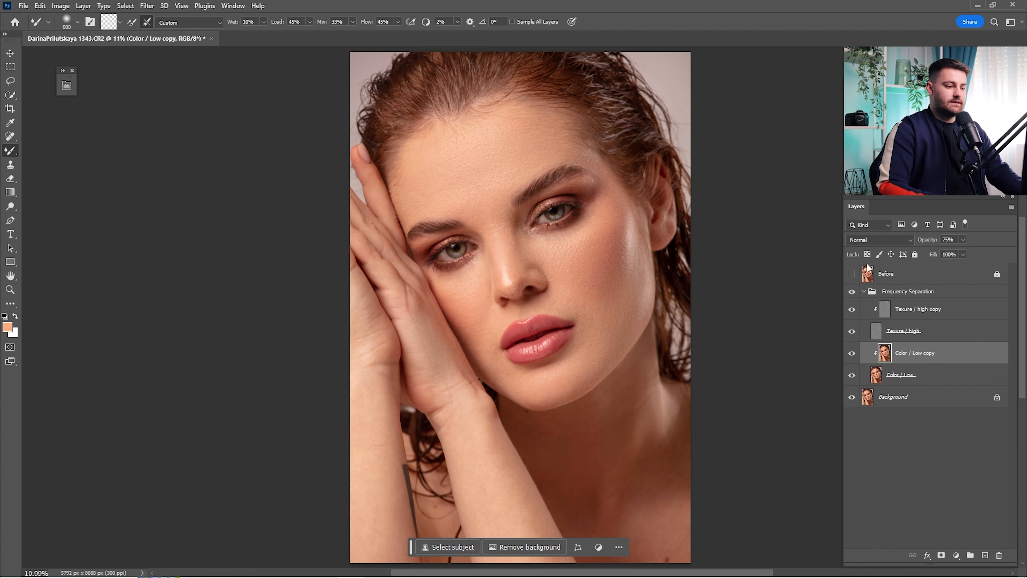
# Make Texure / high copy the active layer for inspecting the skin texture on the cheek
pyautogui.hotkey('alt', ']')
pyautogui.hotkey('alt', ']')
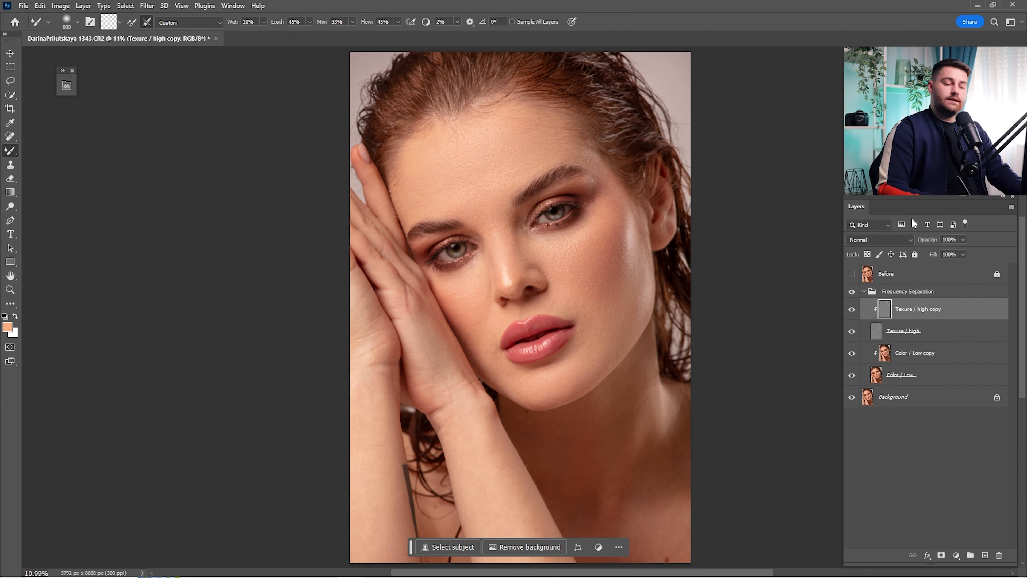
pyautogui.press('z')
pyautogui.moveTo(550, 269); pyautogui.dragTo(639, 279)
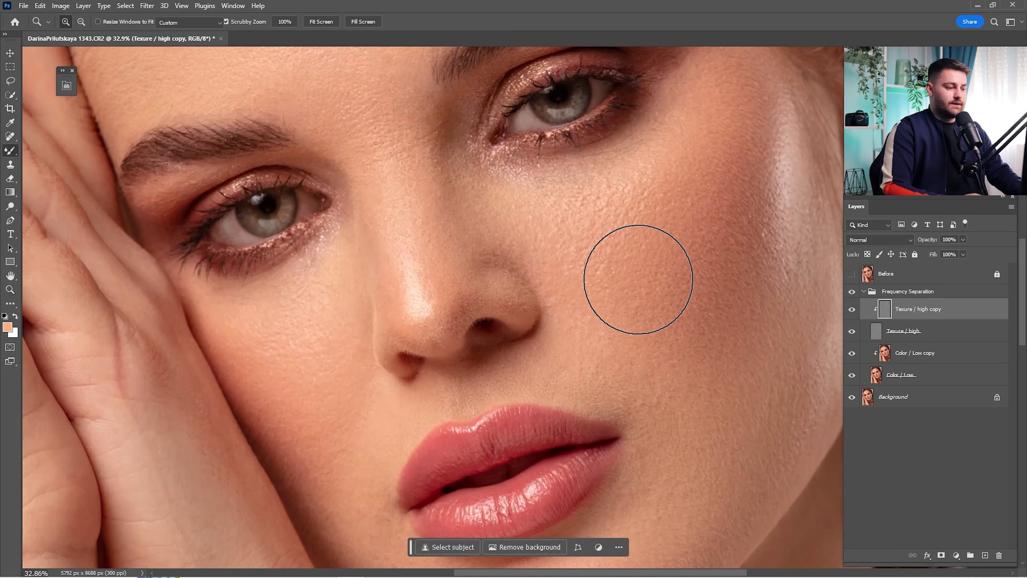
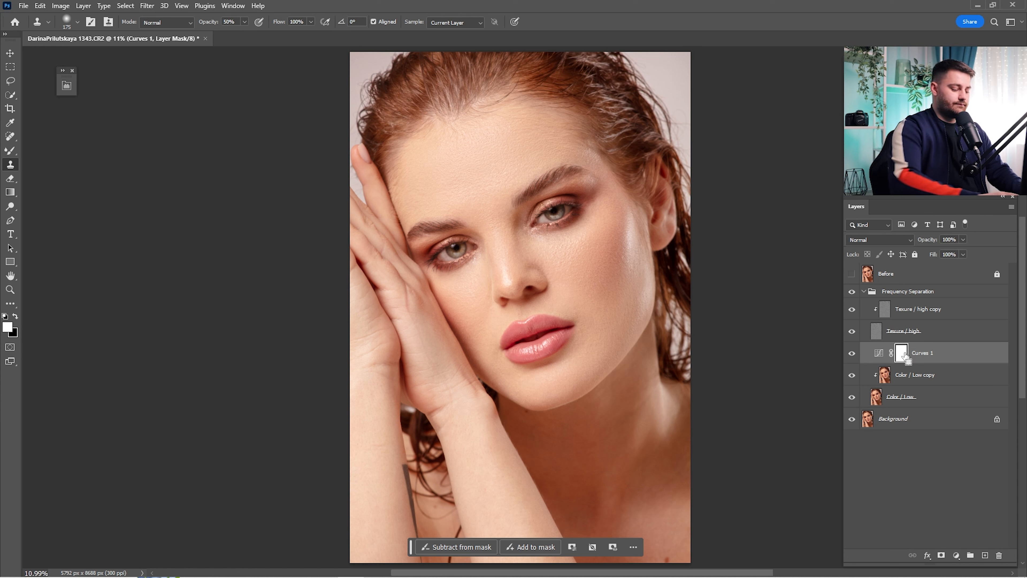
# Invert the Curves 1 layer mask to black and rename the layer Dodge
pyautogui.hotkey('ctrl', 'i')
pyautogui.doubleClick(924, 353)
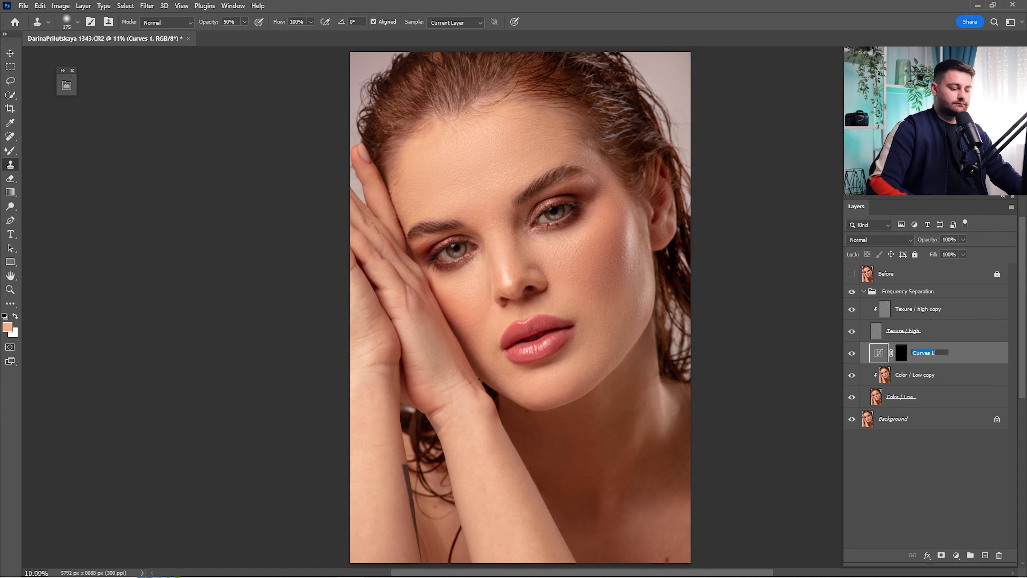
pyautogui.write('Dodge')
pyautogui.press('Return')
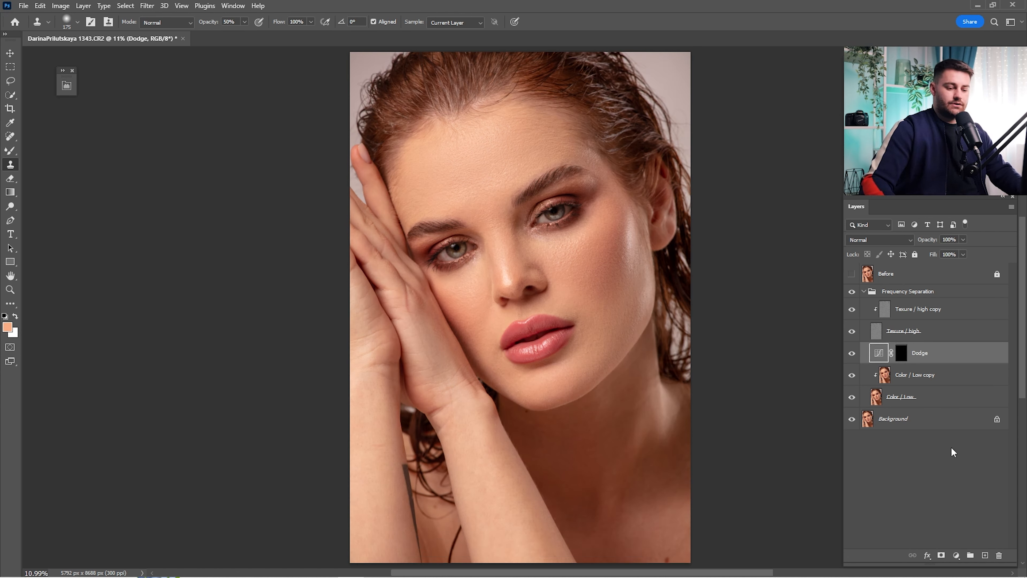
# Add a Curves adjustment layer above Dodge and pull the midtones down to input 147, output 104
pyautogui.click(956, 555)
pyautogui.click(965, 419)
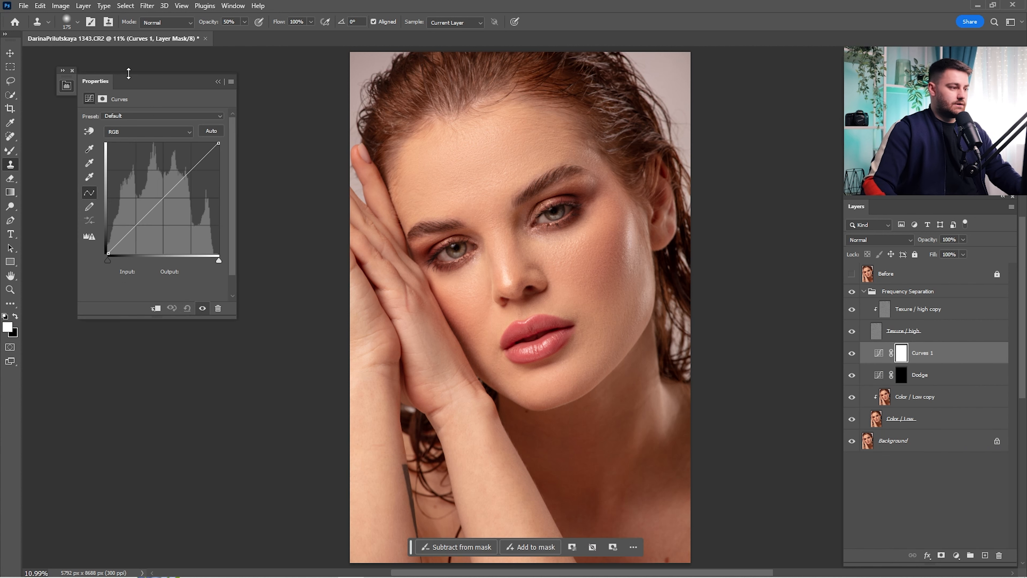
pyautogui.moveTo(154, 190); pyautogui.dragTo(161, 212)
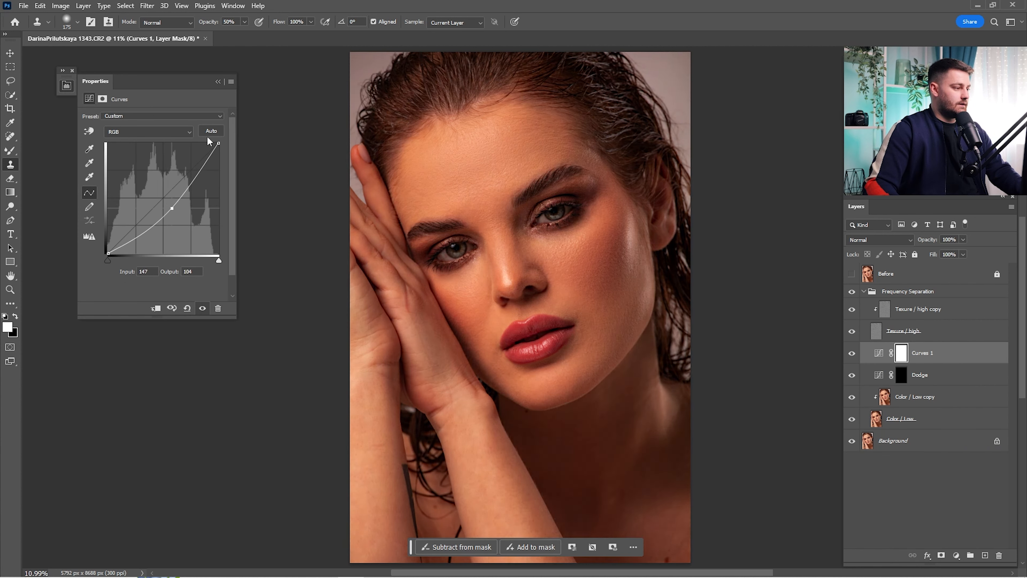
pyautogui.click(218, 81)
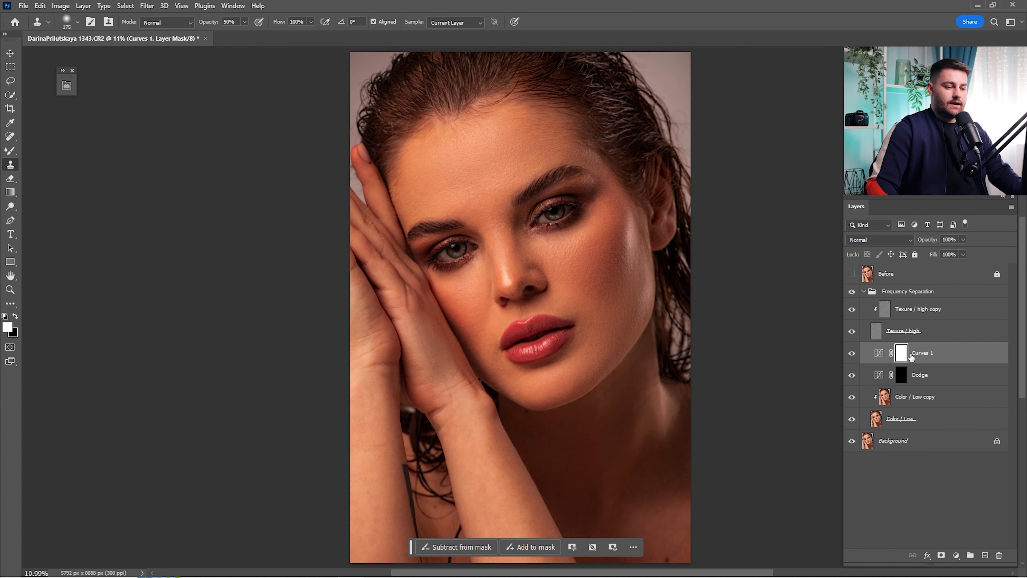
# Invert the new Curves layer's mask to black and rename the layer Burn
pyautogui.hotkey('ctrl', 'i')
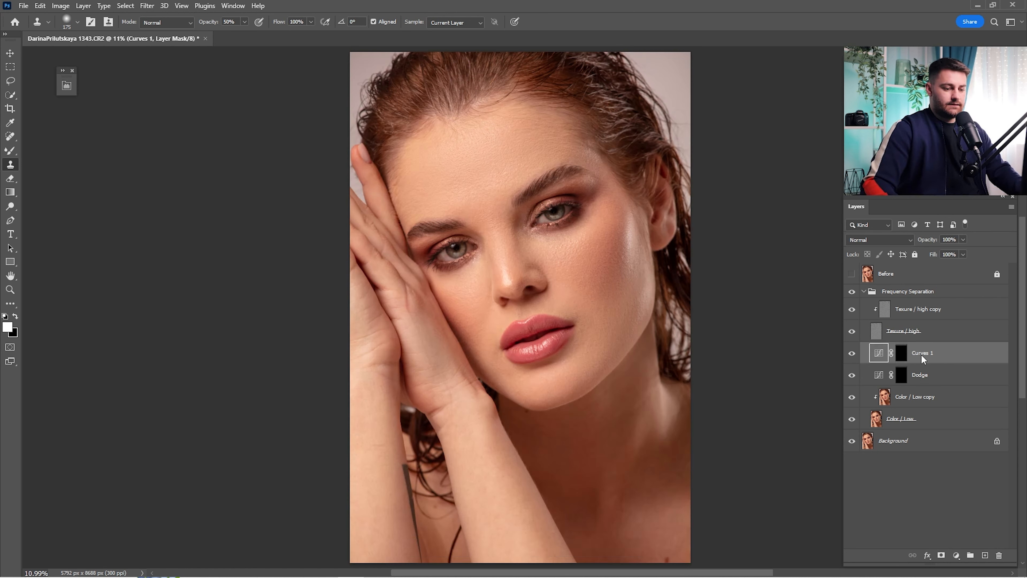
pyautogui.doubleClick(923, 353)
pyautogui.write('Du')
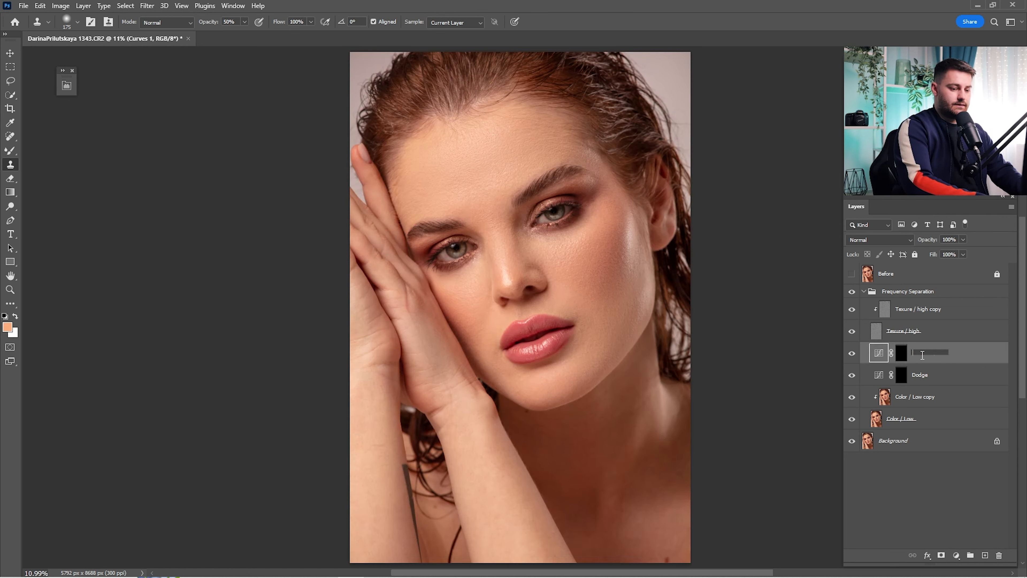
pyautogui.write('Burn')
pyautogui.press('Return')
# Target the Dodge layer mask and set up a white Brush at 1800 px with 40% opacity
pyautogui.click(902, 375)
pyautogui.press('b')
pyautogui.press('d')
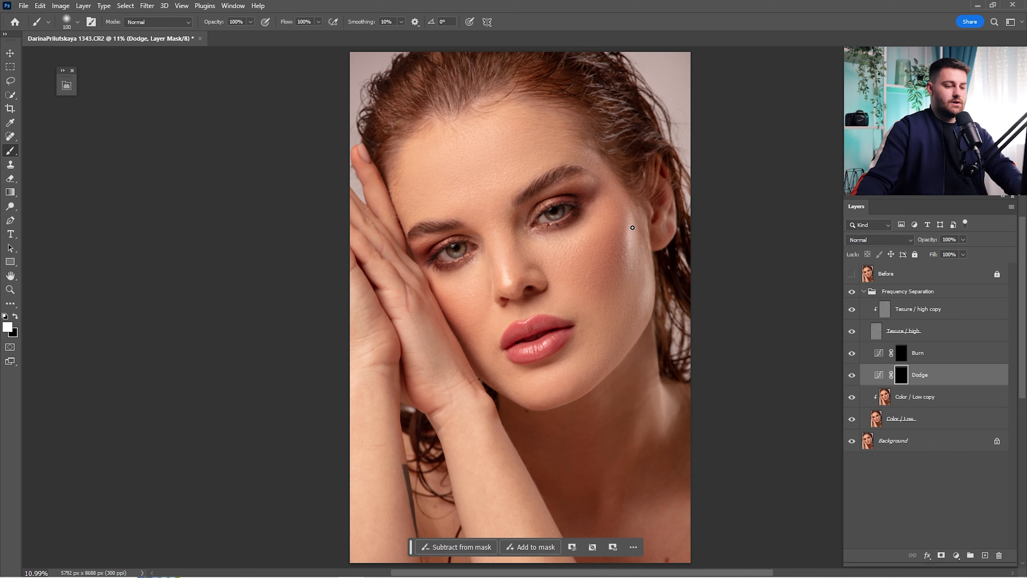
pyautogui.press(']')
pyautogui.press(']')
pyautogui.press(']')
pyautogui.press(']')
pyautogui.press(']')
pyautogui.press(']')
pyautogui.press(']')
pyautogui.press(']')
pyautogui.press(']')
pyautogui.press(']')
pyautogui.press(']')
pyautogui.press(']')
pyautogui.press(']')
pyautogui.press(']')
pyautogui.press(']')
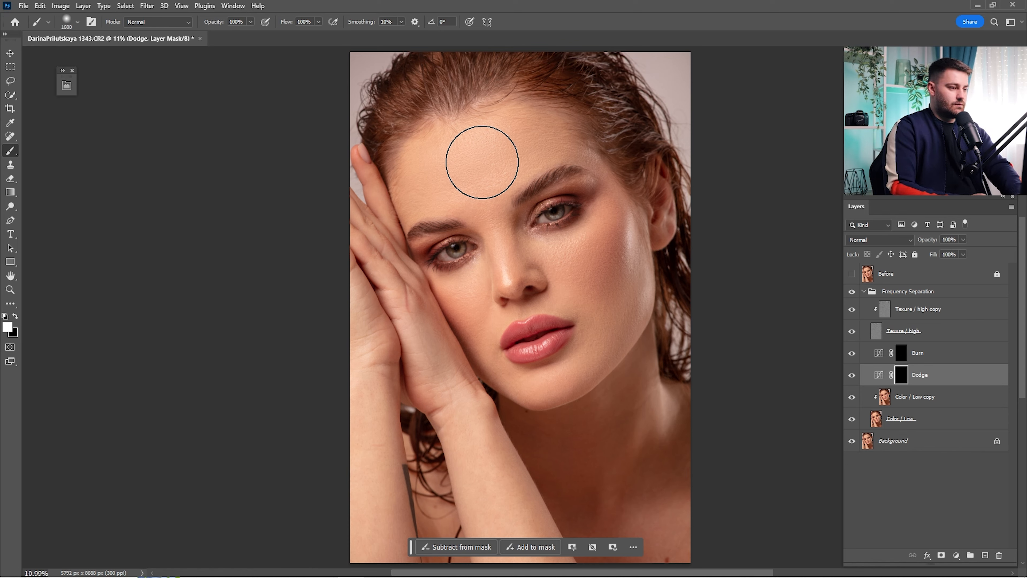
pyautogui.moveTo(484, 159); pyautogui.dragTo(477, 168)
pyautogui.hotkey('ctrl', 'z')
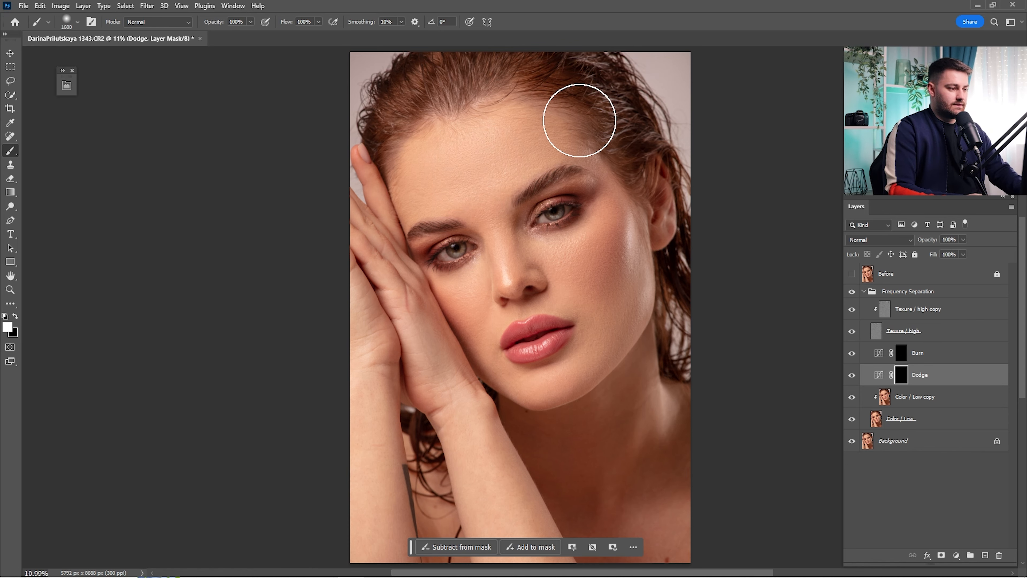
pyautogui.press('4')
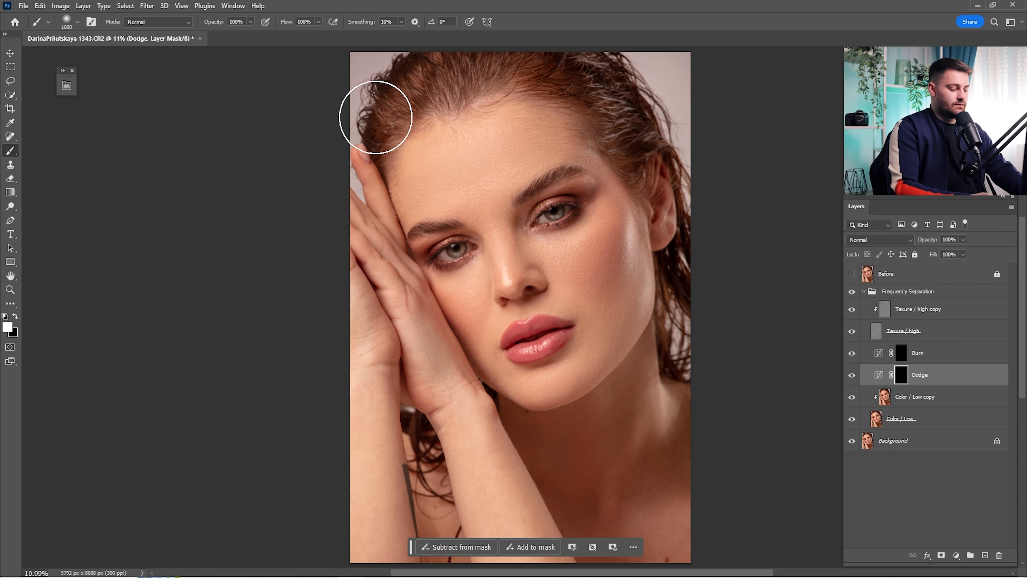
pyautogui.press(']')
pyautogui.press(']')
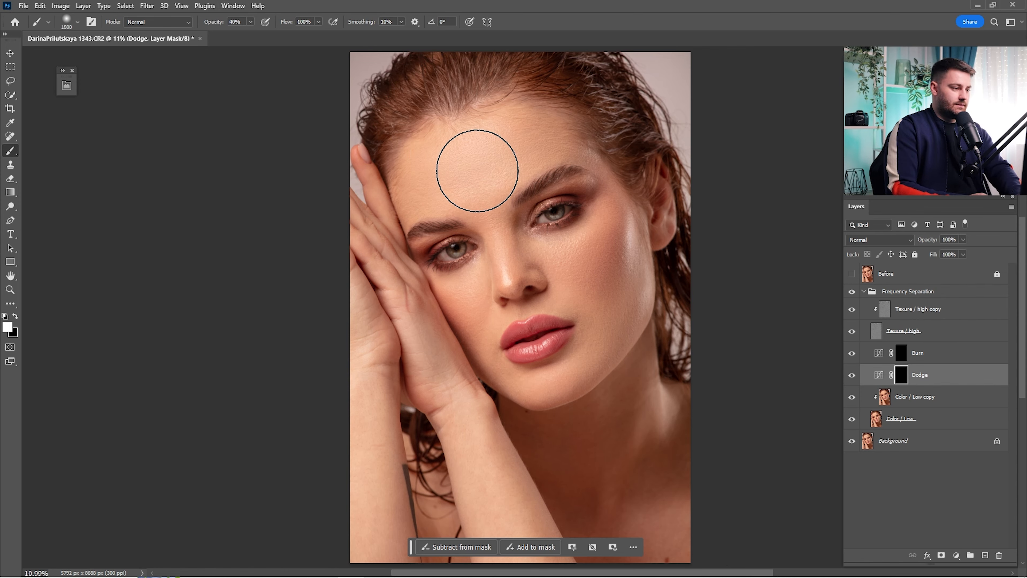
# Paint highlights on the Dodge mask over the forehead and both cheeks, reducing the brush to 1500 px
pyautogui.click(486, 184)
pyautogui.press('[')
pyautogui.press('[')
pyautogui.click(470, 294)
pyautogui.press('[')
pyautogui.click(583, 258)
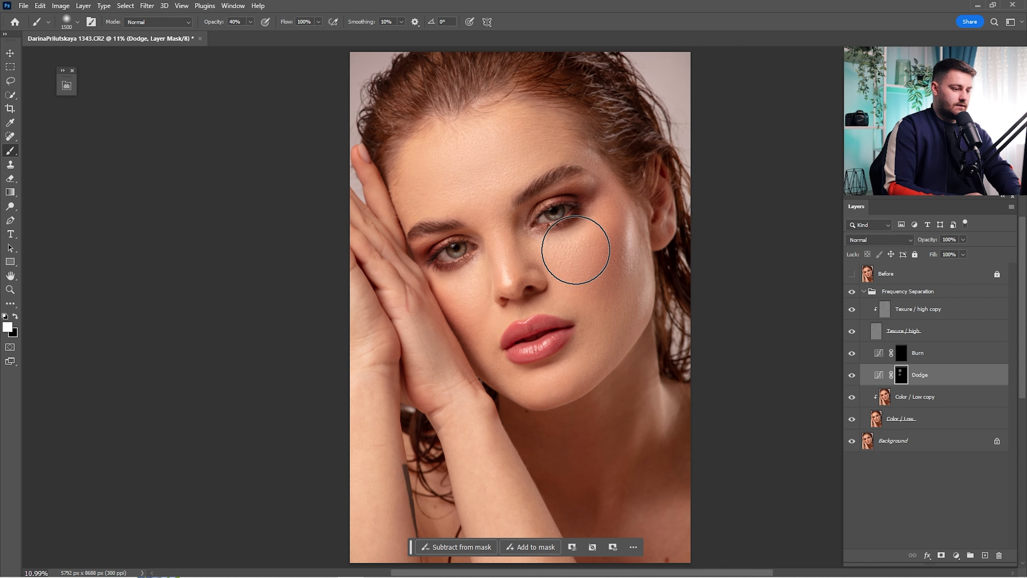
# Dab highlights on the Dodge mask over both eyes, the nose, lips and chin with smaller brush sizes
pyautogui.press('[')
pyautogui.press('[')
pyautogui.click(558, 209)
pyautogui.press('[')
pyautogui.press('[')
pyautogui.click(463, 256)
pyautogui.press('[')
pyautogui.press('[')
pyautogui.press('[')
pyautogui.click(508, 275)
pyautogui.press(']')
pyautogui.press(']')
pyautogui.click(540, 346)
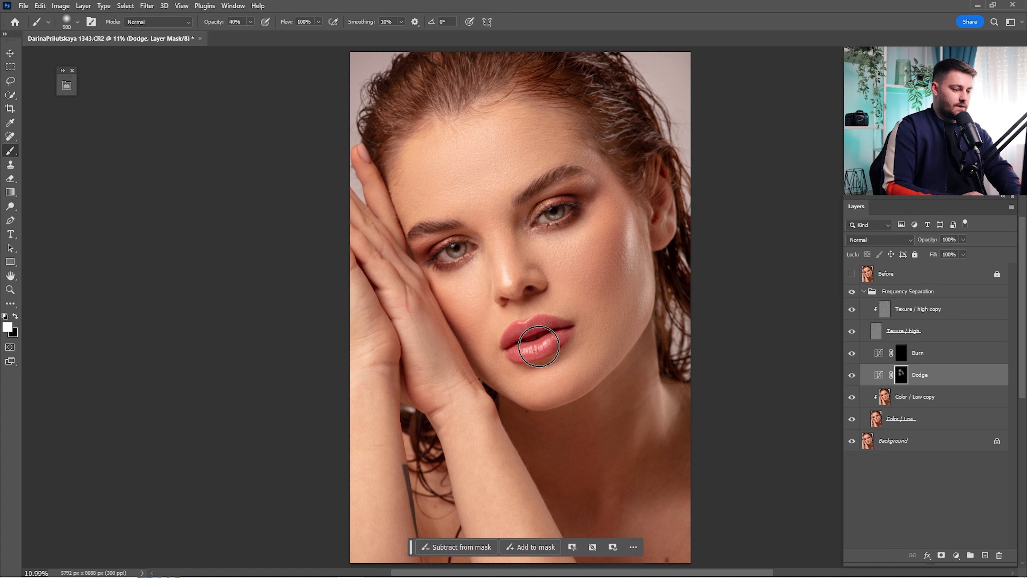
pyautogui.click(547, 375)
pyautogui.press(']')
pyautogui.press(']')
pyautogui.press(']')
pyautogui.press(']')
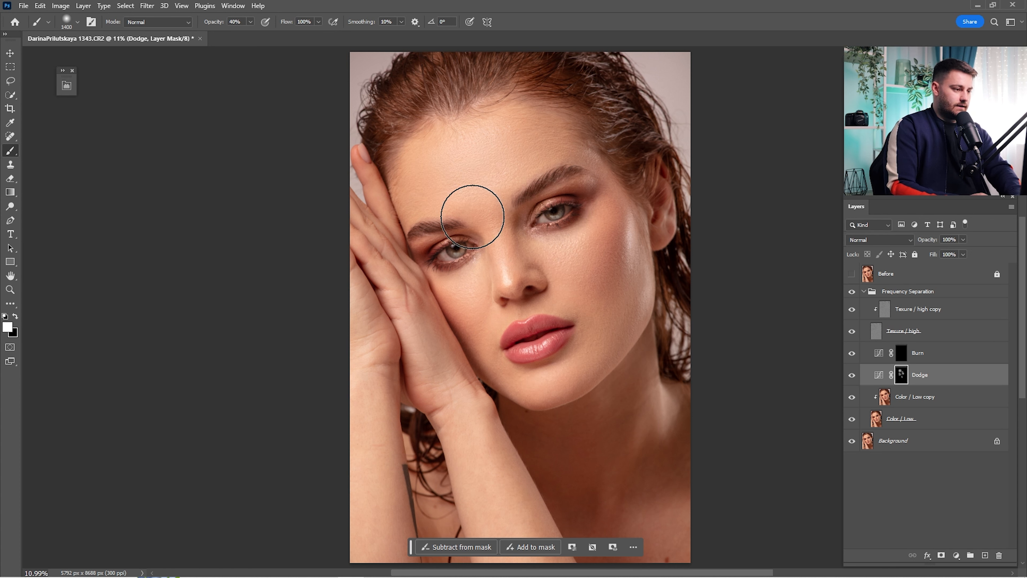
# Compare the portrait with the Dodge layer hidden and shown, and set its opacity to 50%
pyautogui.click(852, 374)
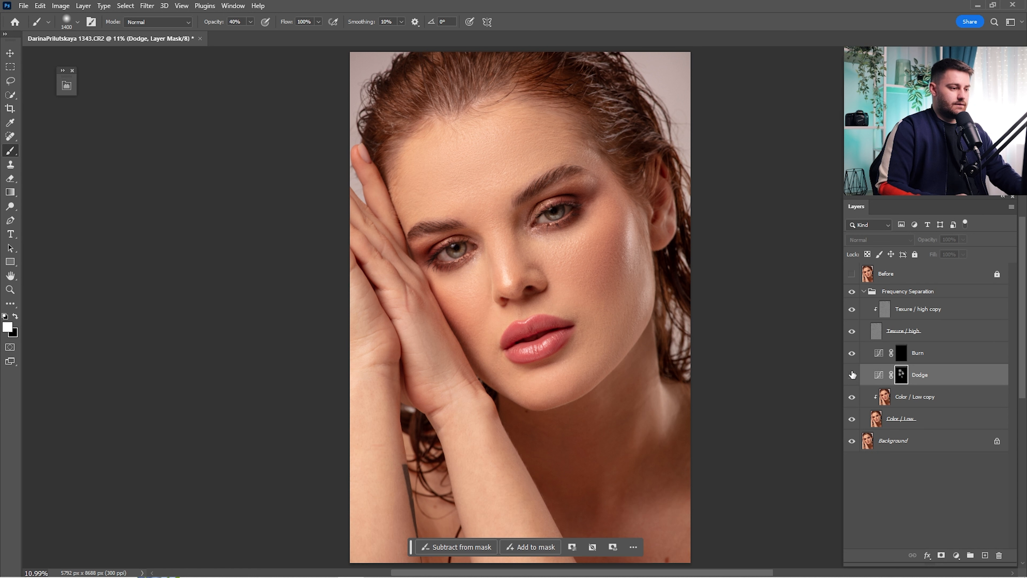
pyautogui.click(852, 374)
pyautogui.click(852, 375)
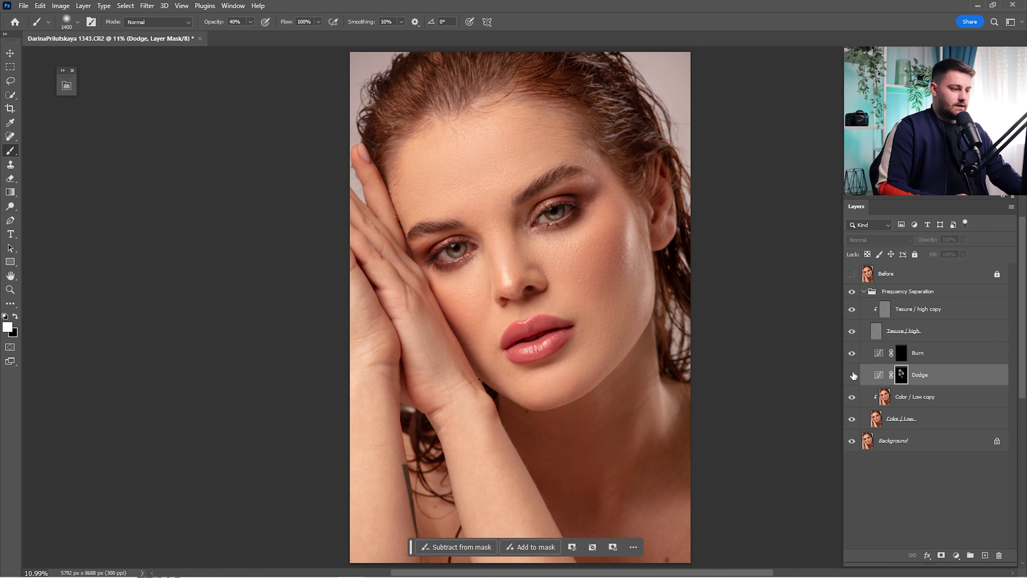
pyautogui.click(852, 375)
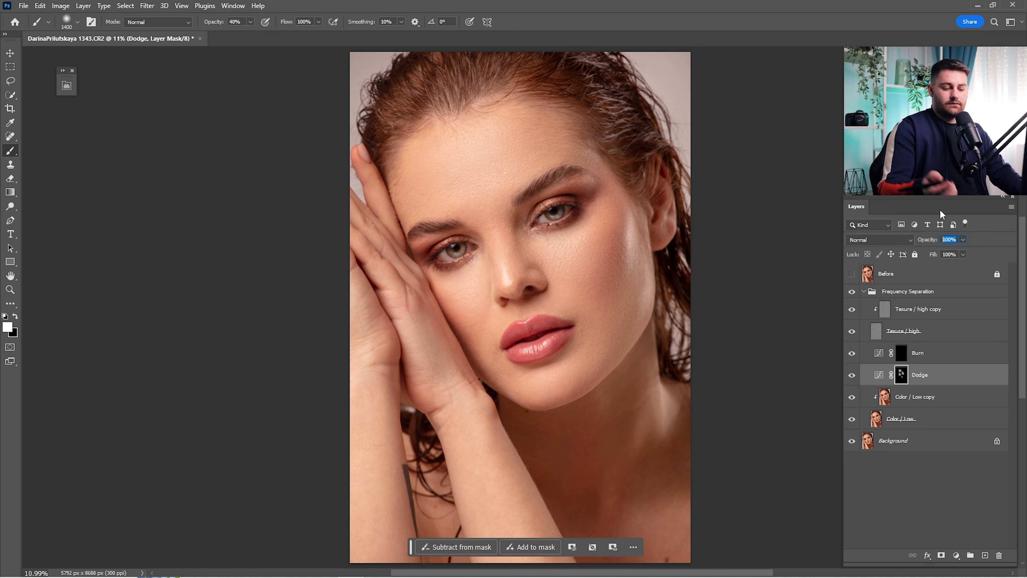
pyautogui.write('50')
pyautogui.press('Return')
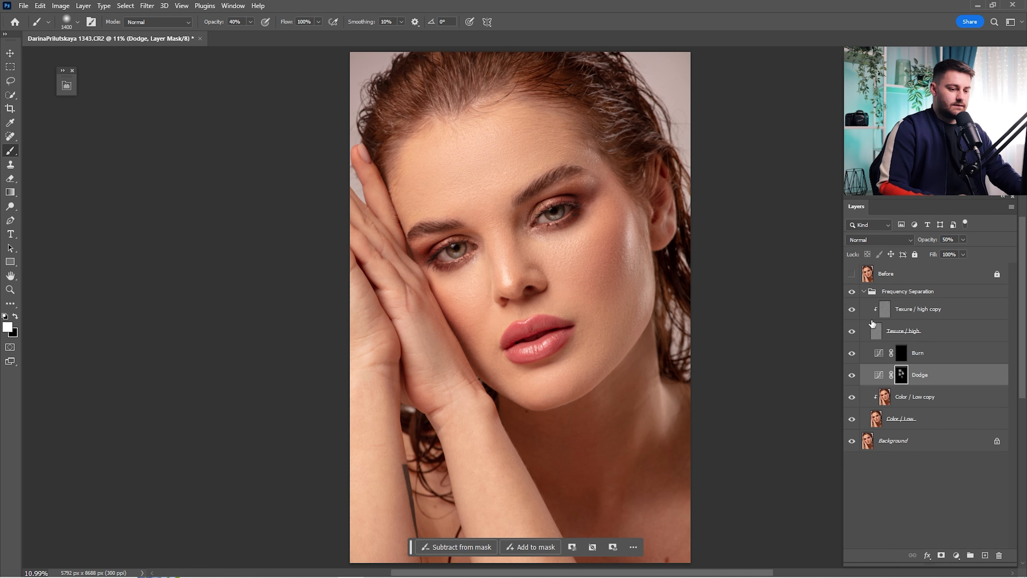
pyautogui.click(852, 375)
pyautogui.click(853, 375)
pyautogui.click(853, 376)
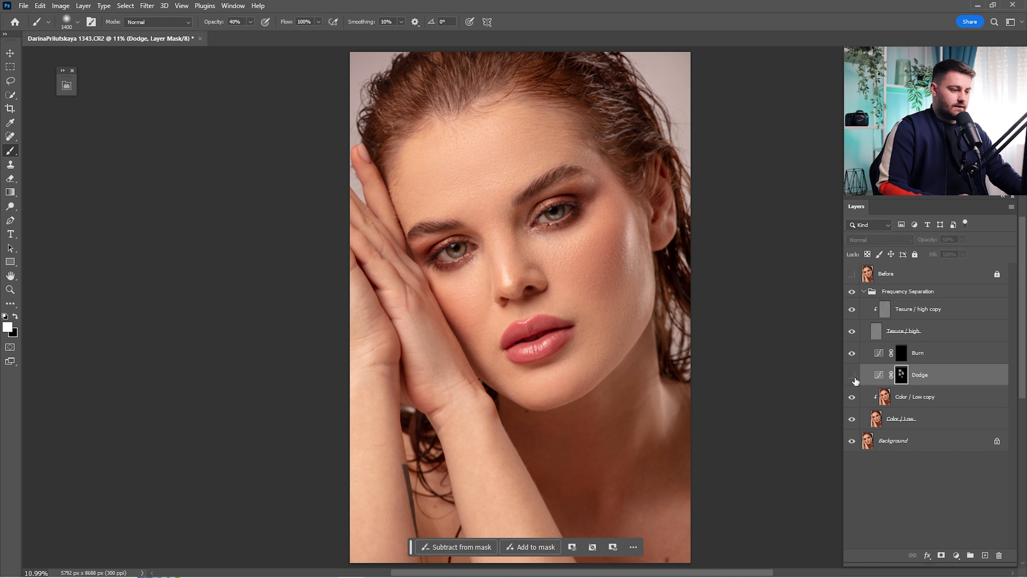
pyautogui.click(853, 376)
# Paint shadows on the Burn layer mask along the forehead hairline and the outer cheek with a large white brush
pyautogui.click(902, 353)
pyautogui.press('[')
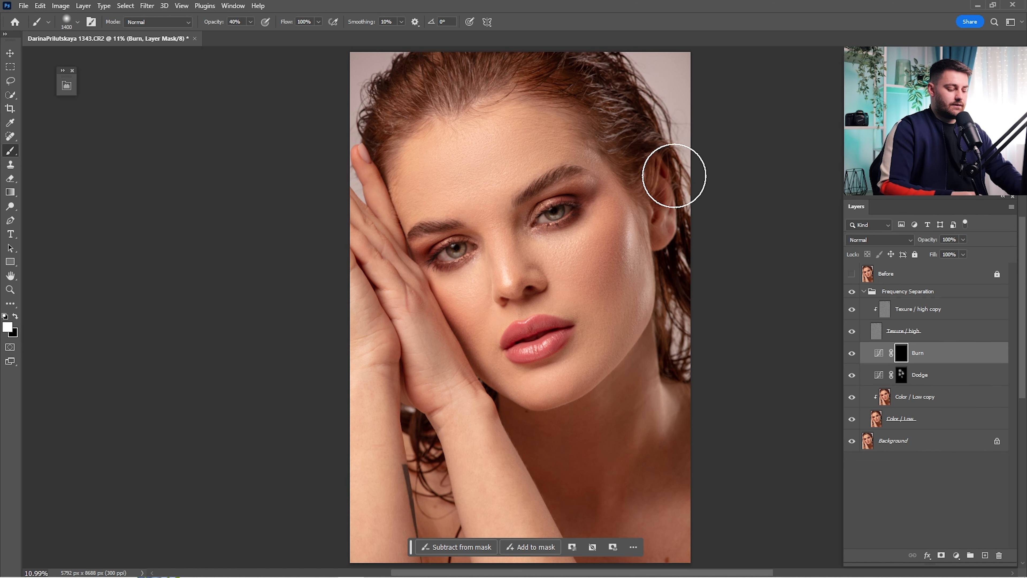
pyautogui.moveTo(472, 91)
pyautogui.mouseDown()
pyautogui.moveTo(399, 143)
pyautogui.moveTo(393, 177)
pyautogui.mouseUp()
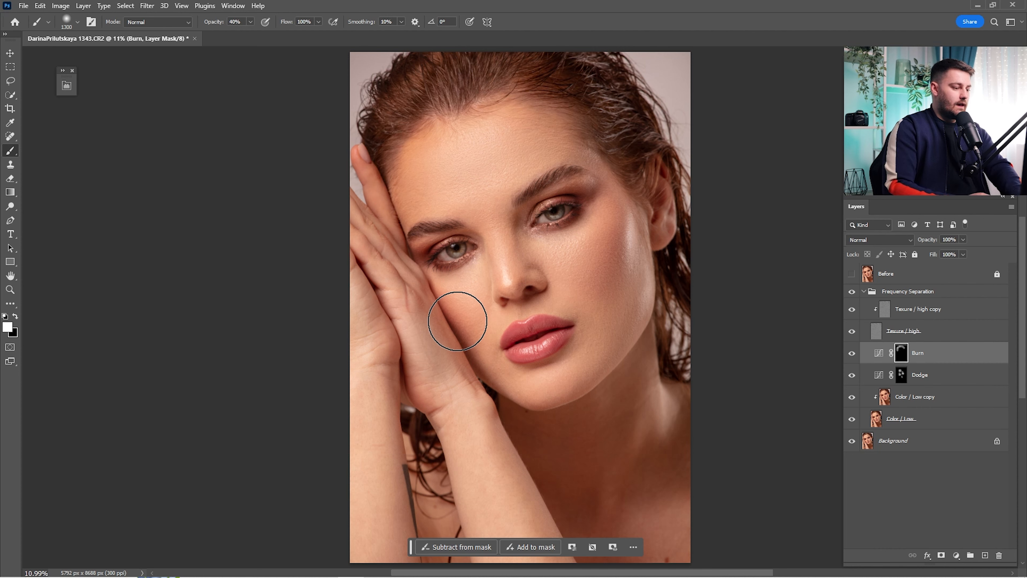
pyautogui.press(']')
pyautogui.moveTo(622, 251)
pyautogui.mouseDown()
pyautogui.moveTo(620, 155)
pyautogui.moveTo(584, 100)
pyautogui.moveTo(486, 75)
pyautogui.mouseUp()
# Reduce the brush to 900 px and paint finer shadows on the Burn mask along the eyebrow area
pyautogui.press('[')
pyautogui.press('[')
pyautogui.press('[')
pyautogui.press('[')
pyautogui.press('[')
pyautogui.press('[')
pyautogui.press('[')
pyautogui.press('[')
pyautogui.press('[')
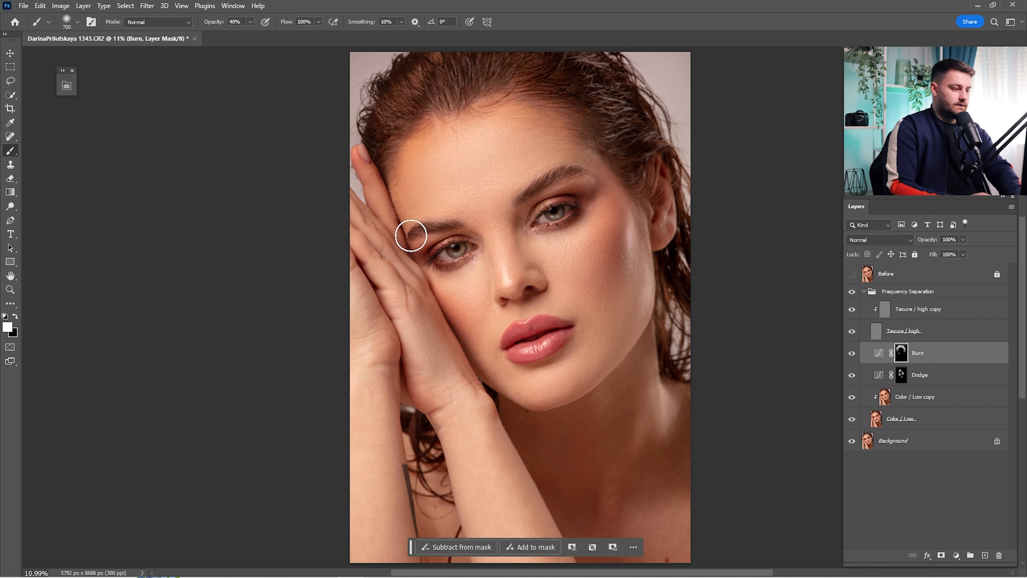
pyautogui.press(']')
pyautogui.press(']')
pyautogui.press(']')
pyautogui.press(']')
pyautogui.moveTo(530, 182); pyautogui.dragTo(567, 180)
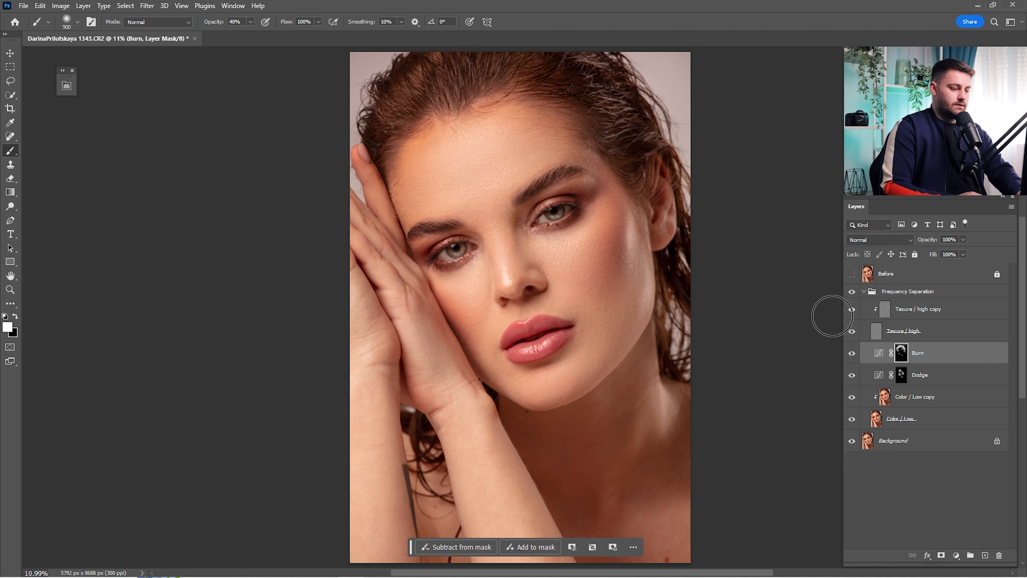
# Compare the portrait with the Burn layer hidden and shown, try 45% opacity, and set it to 35%
pyautogui.click(852, 353)
pyautogui.click(851, 357)
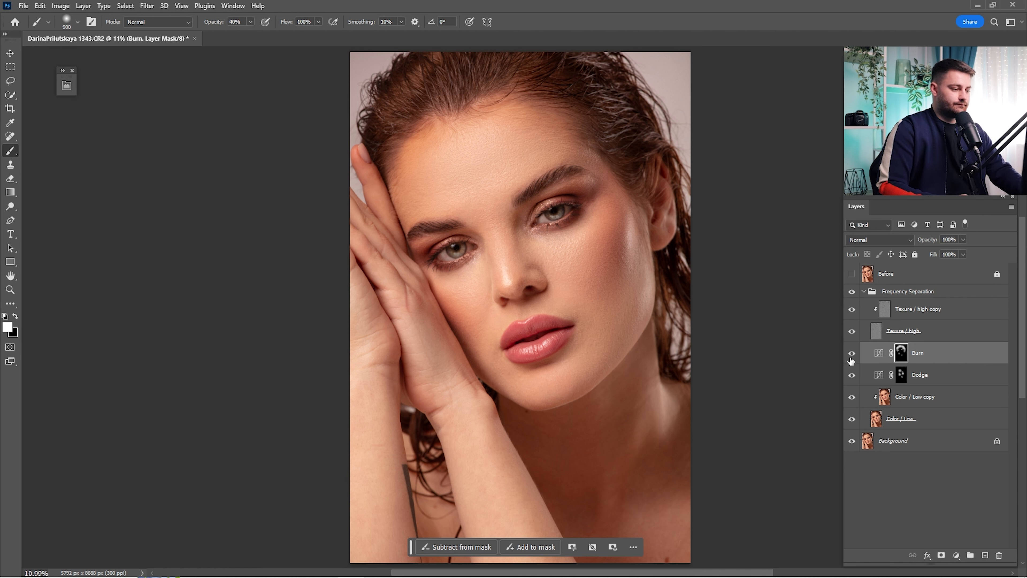
pyautogui.click(851, 357)
pyautogui.click(852, 357)
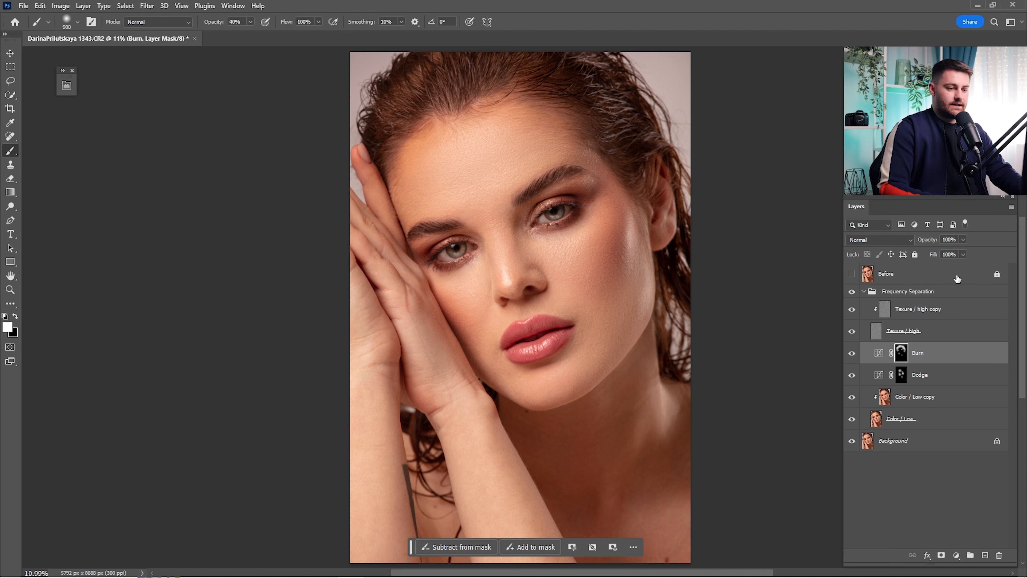
pyautogui.click(951, 240)
pyautogui.write('45')
pyautogui.press('Return')
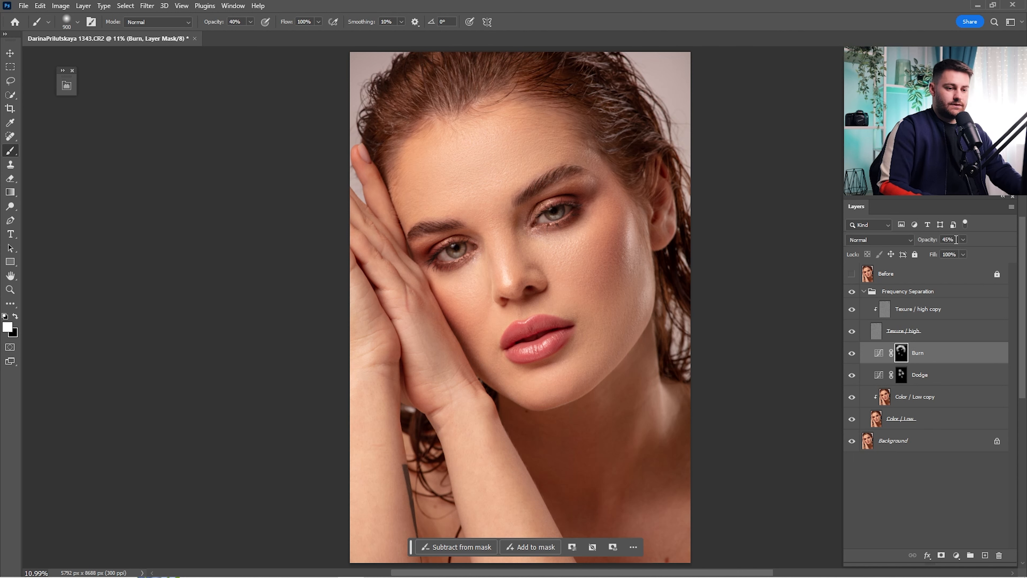
pyautogui.write('35')
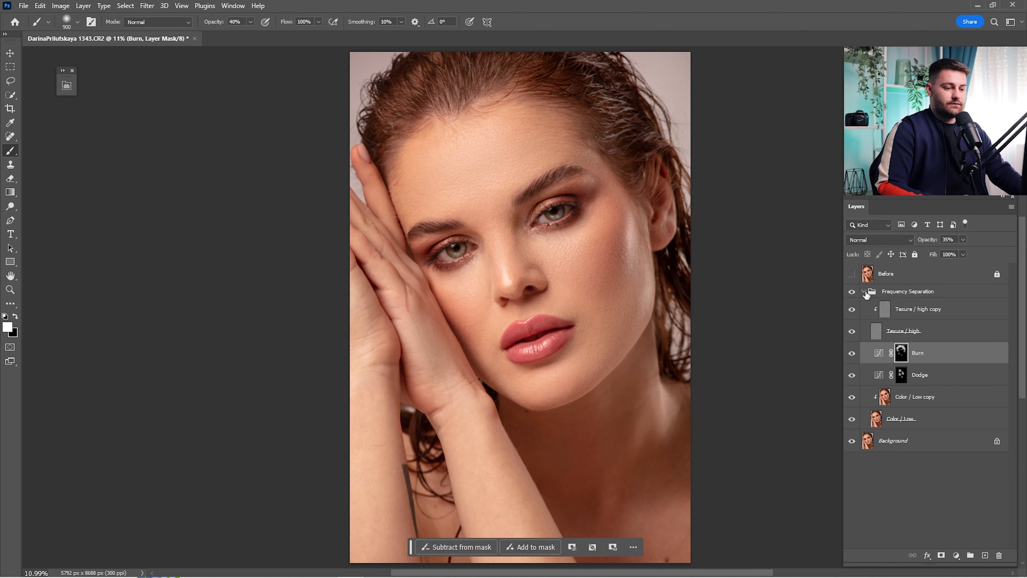
pyautogui.press('Return')
pyautogui.click(850, 275)
# Target the Dodge mask again and prepare a 100 px brush at 100% opacity for fine highlights on the nose bridge
pyautogui.click(902, 375)
pyautogui.press('0')
pyautogui.scroll(14, 480, 247)
pyautogui.press('[')
pyautogui.press('[')
pyautogui.press('[')
pyautogui.press('[')
pyautogui.press('[')
pyautogui.press('[')
pyautogui.press('[')
pyautogui.press('[')
pyautogui.press('[')
pyautogui.press('[')
pyautogui.press('[')
pyautogui.press('[')
pyautogui.press('[')
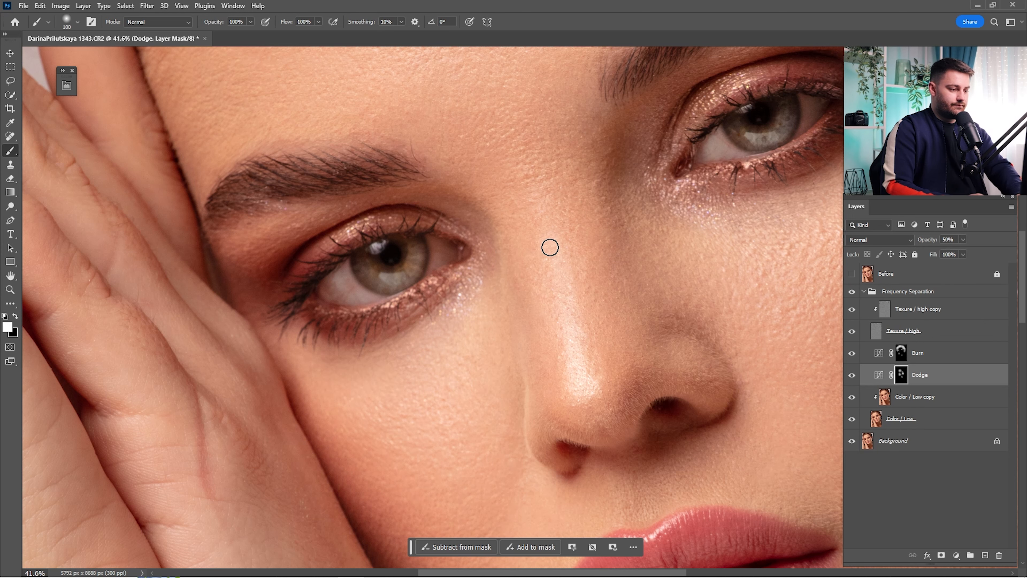
pyautogui.press(']')
pyautogui.hotkey('ctrl', '0')
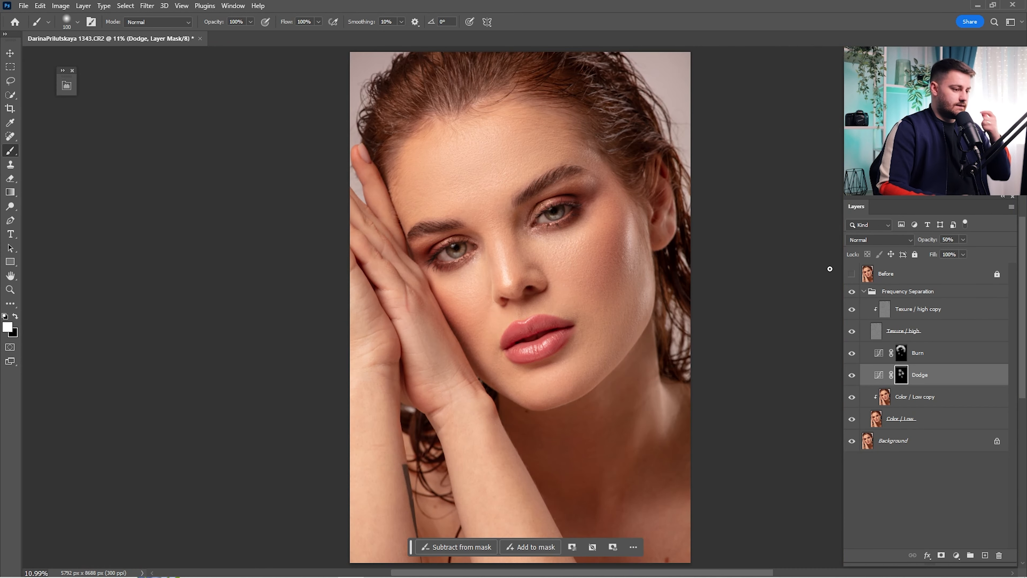
# Compare the portrait with the Frequency Separation group hidden and shown, at full view and close up on the nose
pyautogui.click(852, 292)
pyautogui.click(852, 292)
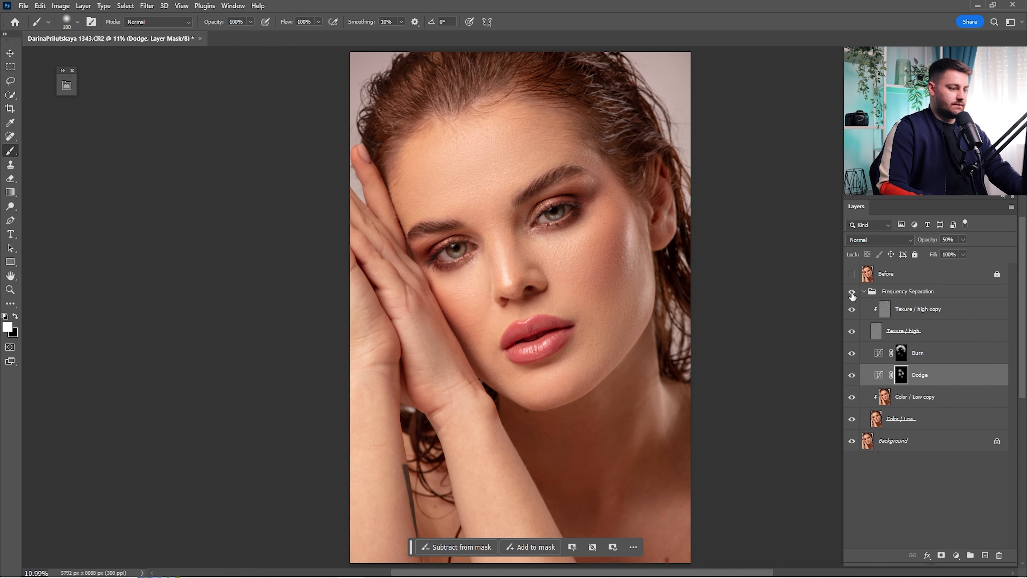
pyautogui.click(852, 292)
pyautogui.press('z')
pyautogui.moveTo(509, 240); pyautogui.dragTo(559, 239)
pyautogui.press('b')
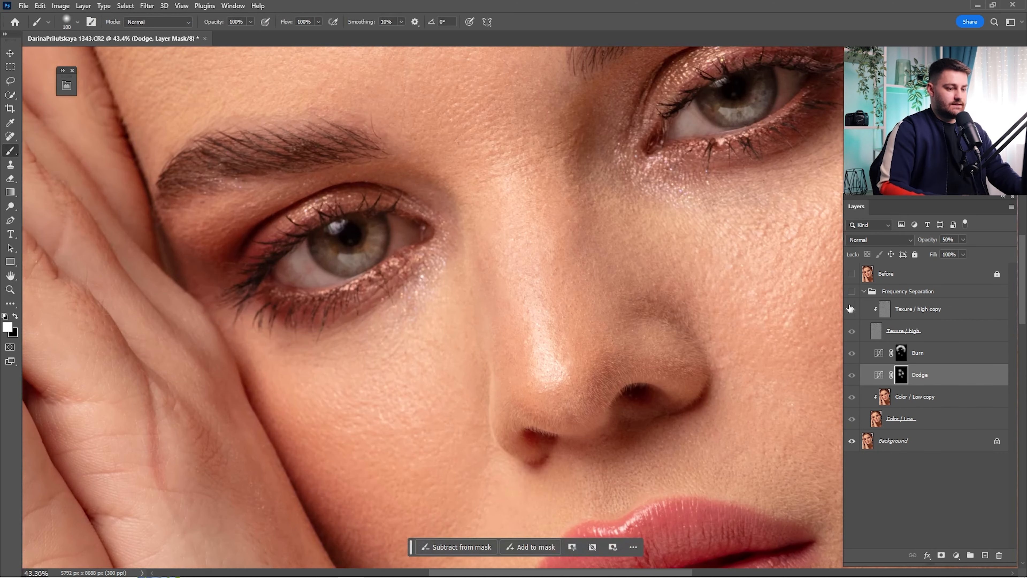
pyautogui.click(852, 292)
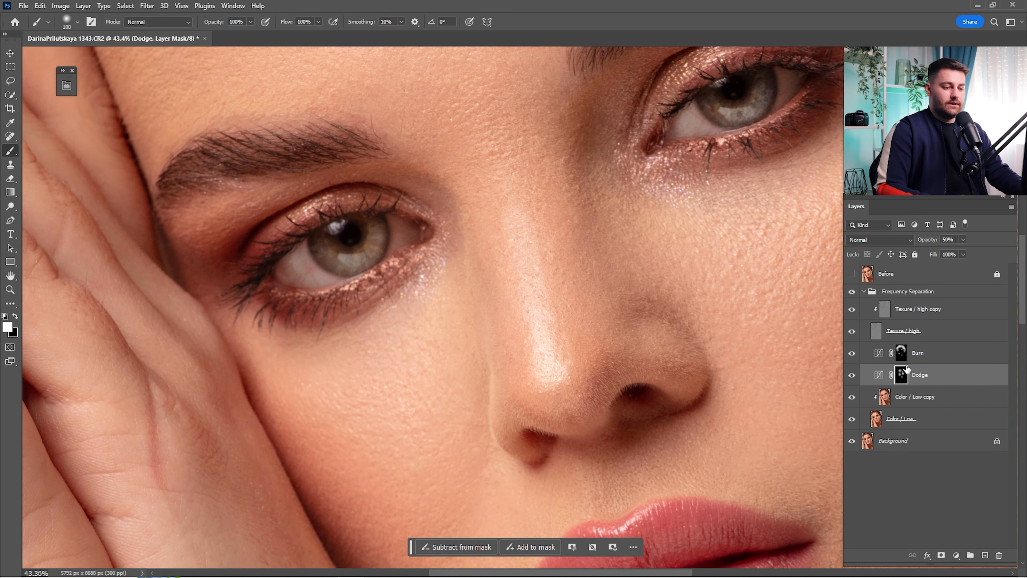
# Inspect the Dodge layer mask on its own, return to the image view and switch to the Lasso tool
pyautogui.keyDown('alt'); pyautogui.click(902, 375); pyautogui.keyUp('alt')
pyautogui.press('l')
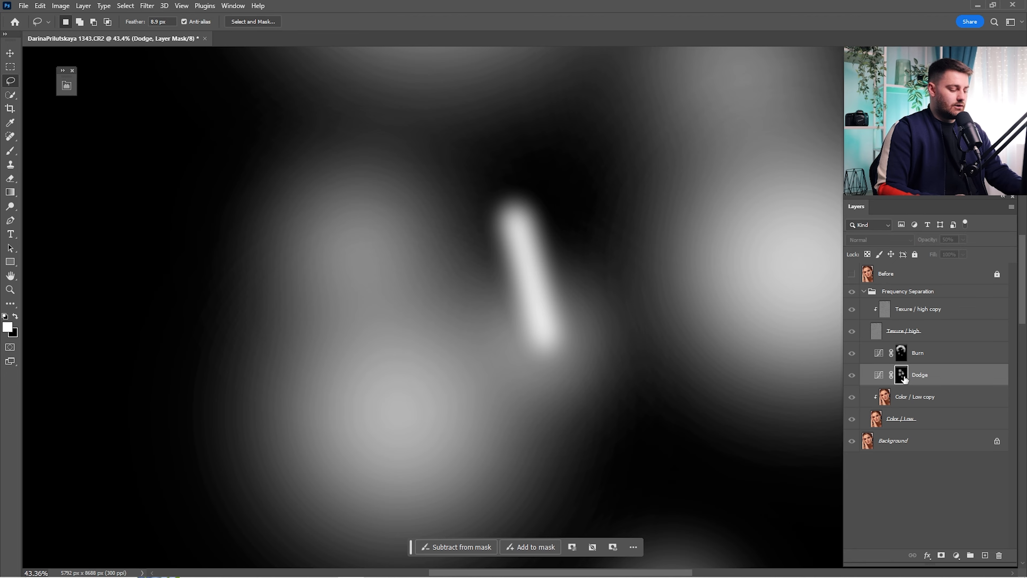
pyautogui.keyDown('alt'); pyautogui.click(906, 380); pyautogui.keyUp('alt')
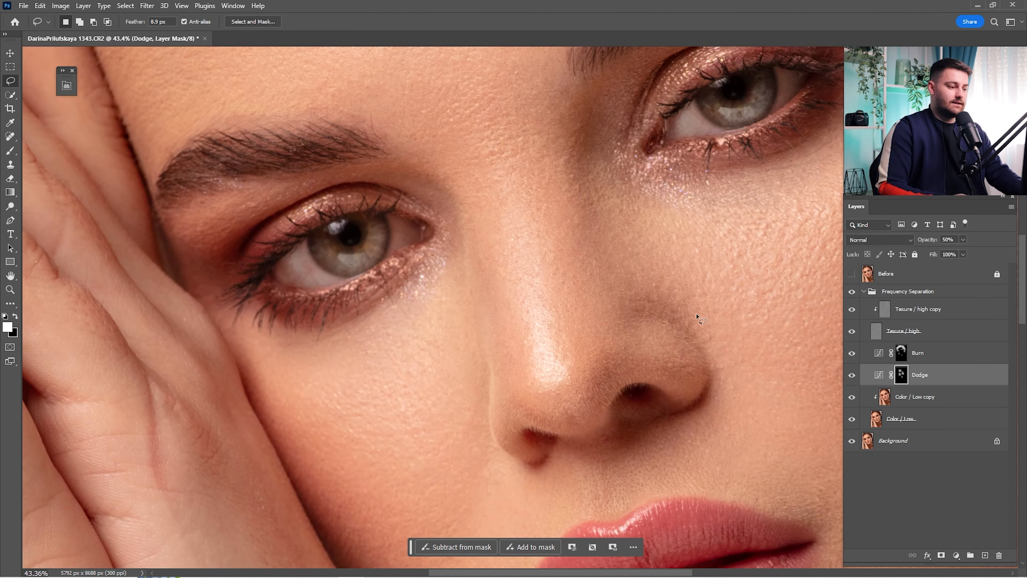
# Compare the portrait with the Dodge layer hidden and shown
pyautogui.moveTo(699, 317); pyautogui.dragTo(620, 341)
pyautogui.click(852, 375)
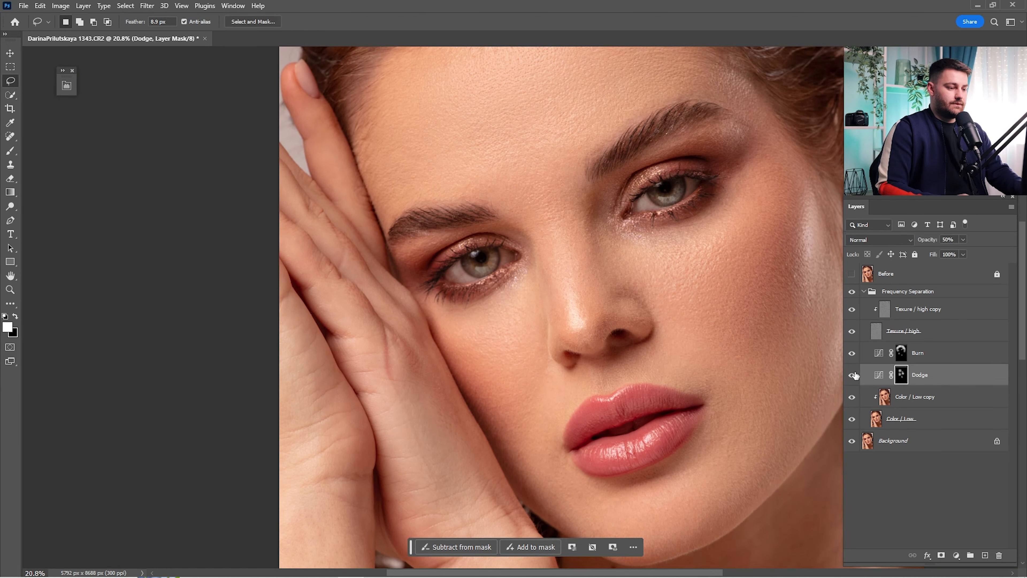
pyautogui.click(852, 374)
pyautogui.click(852, 375)
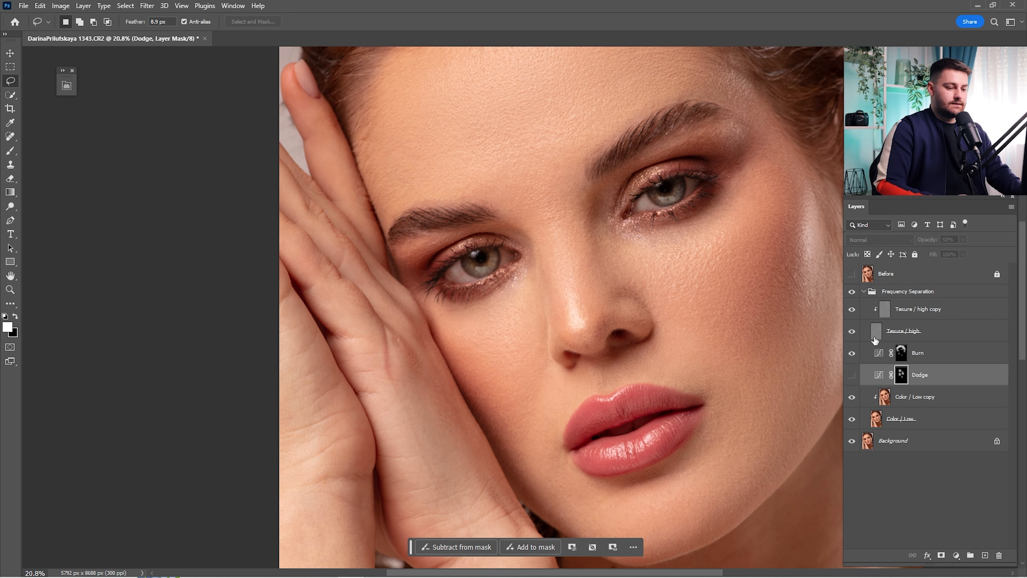
pyautogui.click(851, 375)
# Collapse the Frequency Separation group and compare the whole retouched portrait with the Before layer shown and hidden
pyautogui.hotkey('ctrl', '0')
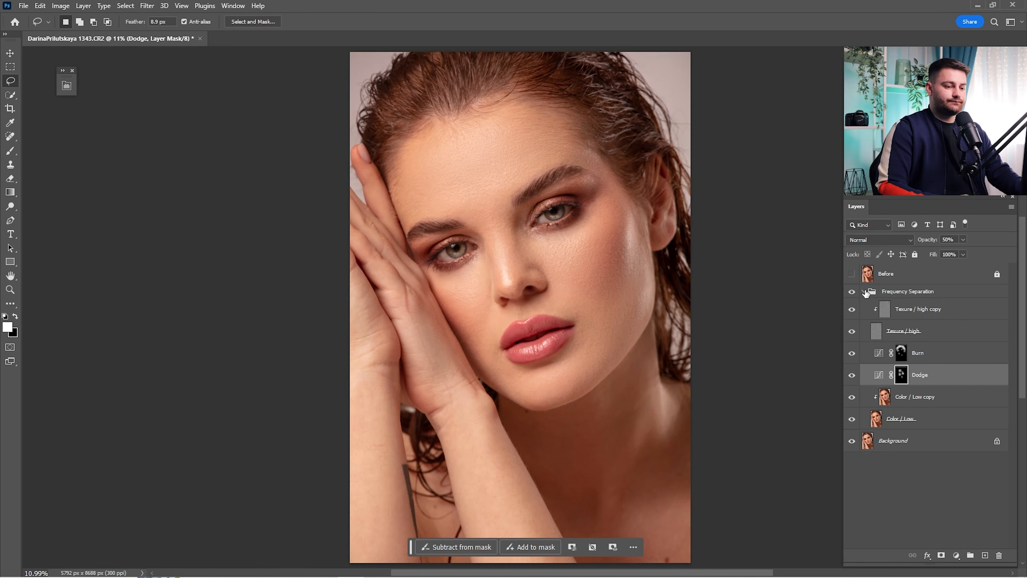
pyautogui.click(864, 292)
pyautogui.click(851, 274)
pyautogui.click(852, 274)
pyautogui.click(853, 275)
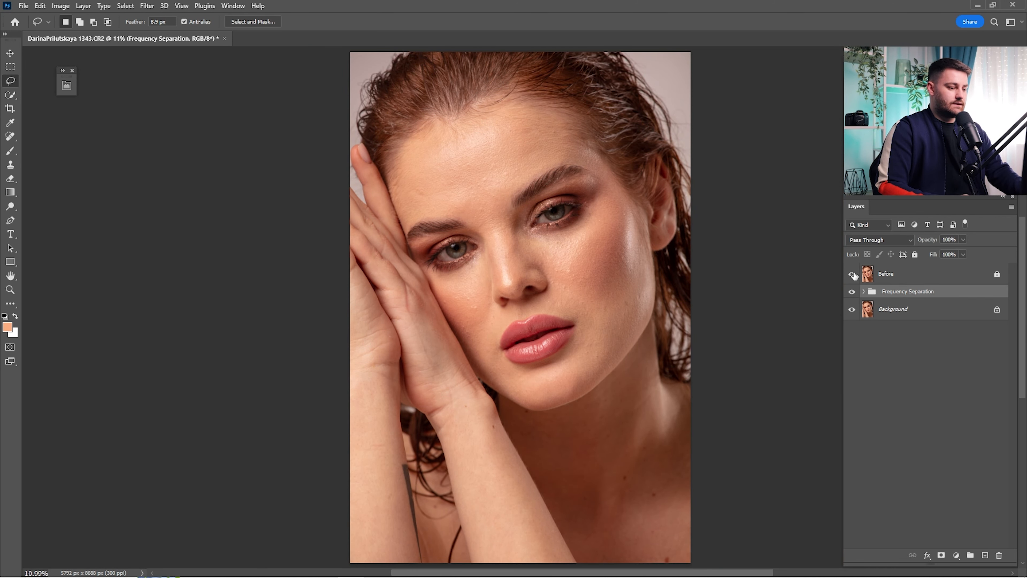
pyautogui.click(854, 275)
pyautogui.click(854, 275)
pyautogui.click(854, 275)
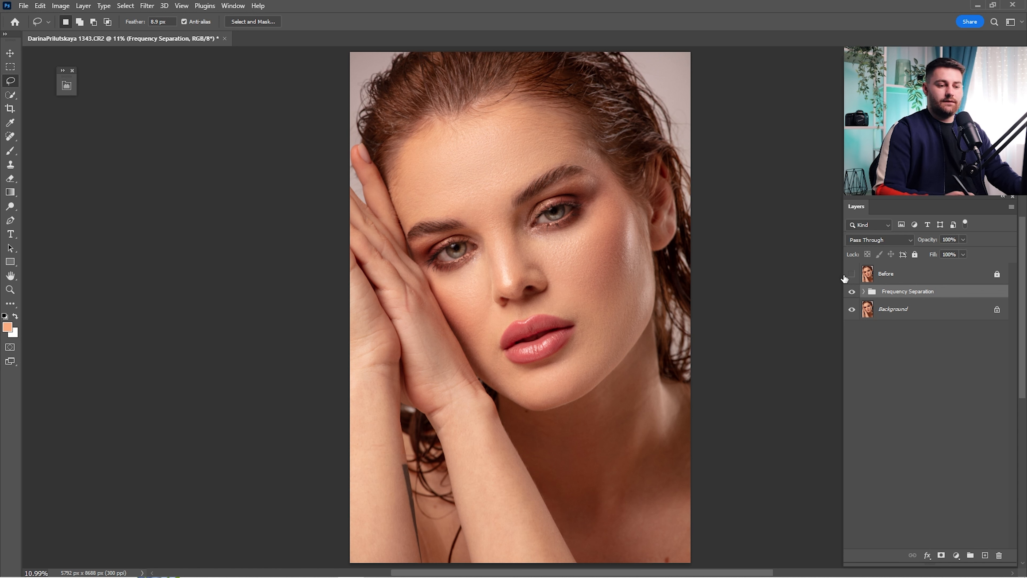
# Add a bright pinkish-red Solid Color fill layer above the Frequency Separation group and invert its mask to black
pyautogui.scroll(5, 615, 359)
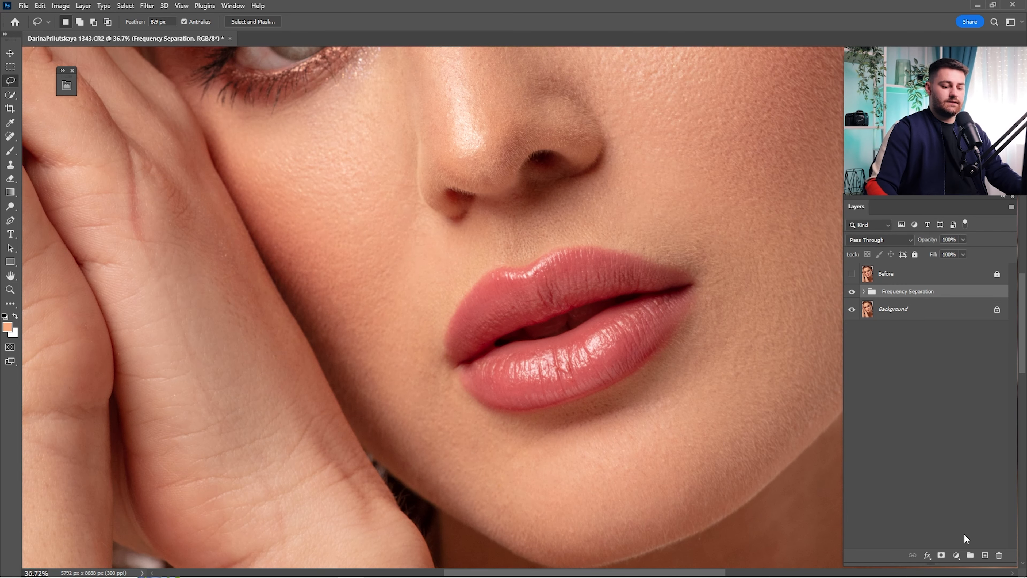
pyautogui.click(957, 558)
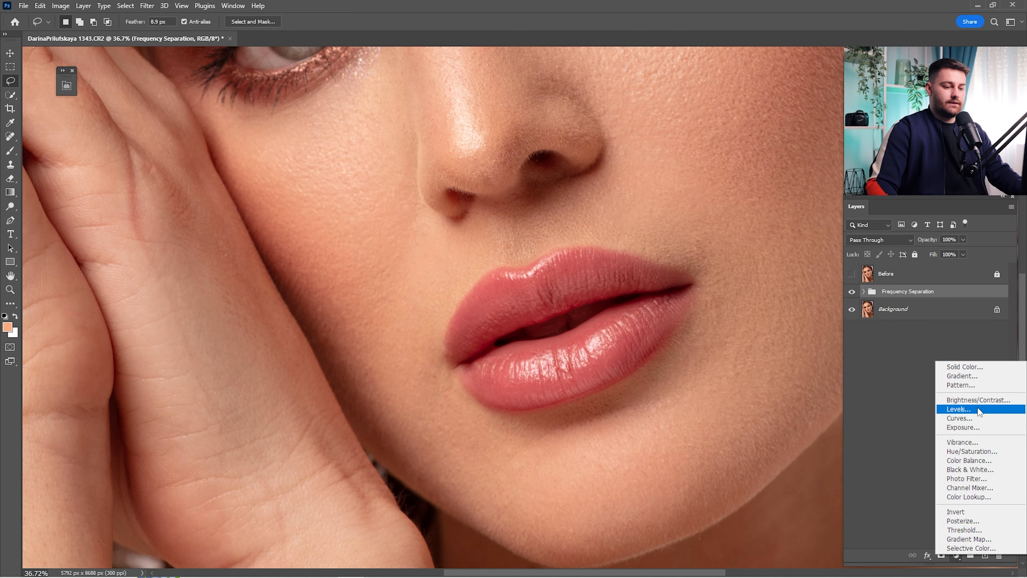
pyautogui.click(956, 367)
pyautogui.moveTo(781, 165)
pyautogui.mouseDown()
pyautogui.moveTo(825, 136)
pyautogui.moveTo(842, 188)
pyautogui.moveTo(842, 134)
pyautogui.mouseUp()
pyautogui.press('Return')
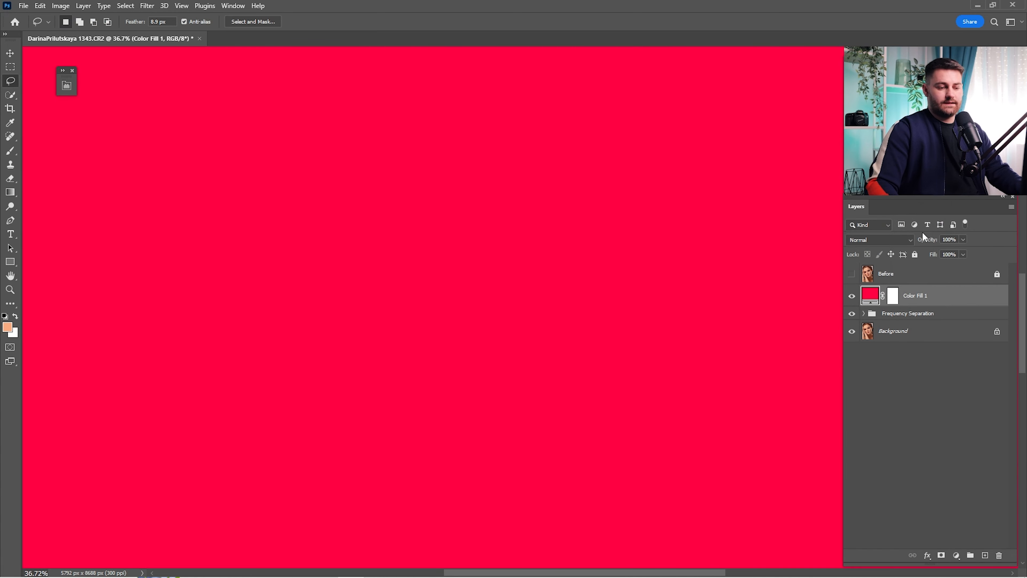
pyautogui.click(893, 296)
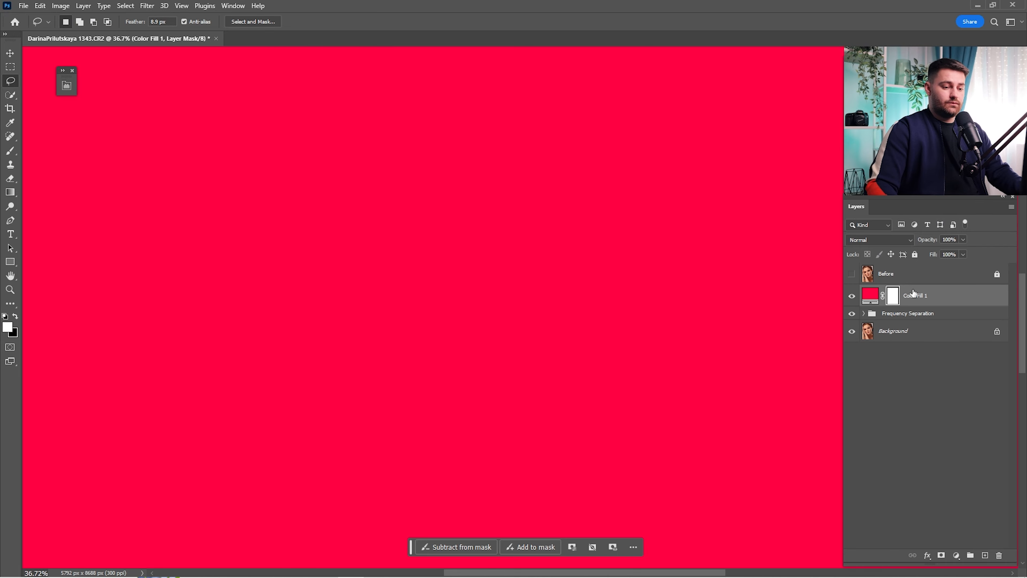
pyautogui.hotkey('ctrl', 'i')
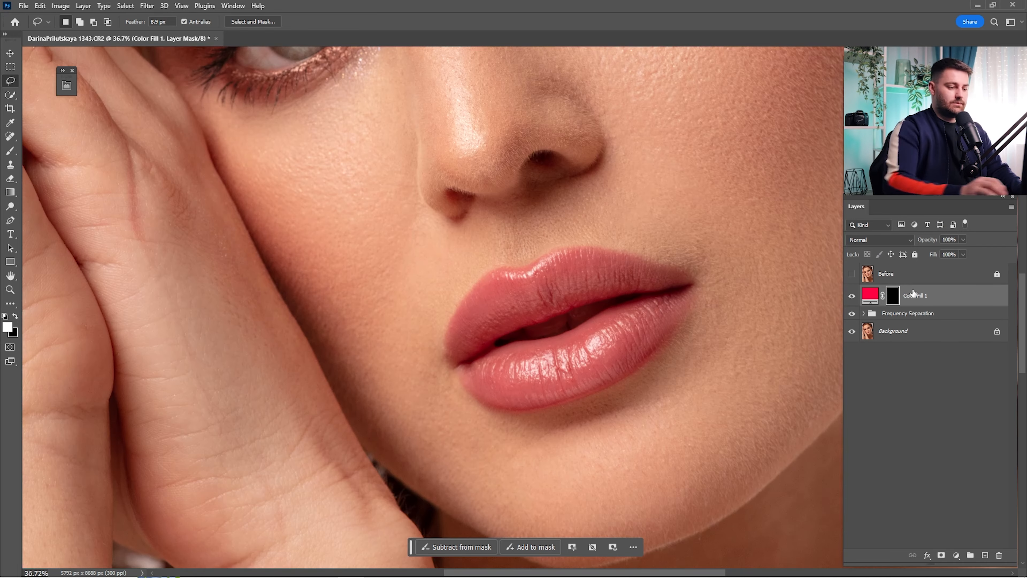
# Paint white over both lips on the Color Fill 1 mask with a soft brush of about 150 px at 100% opacity
pyautogui.press('z')
pyautogui.moveTo(567, 315)
pyautogui.mouseDown()
pyautogui.moveTo(585, 305)
pyautogui.moveTo(610, 252)
pyautogui.mouseUp()
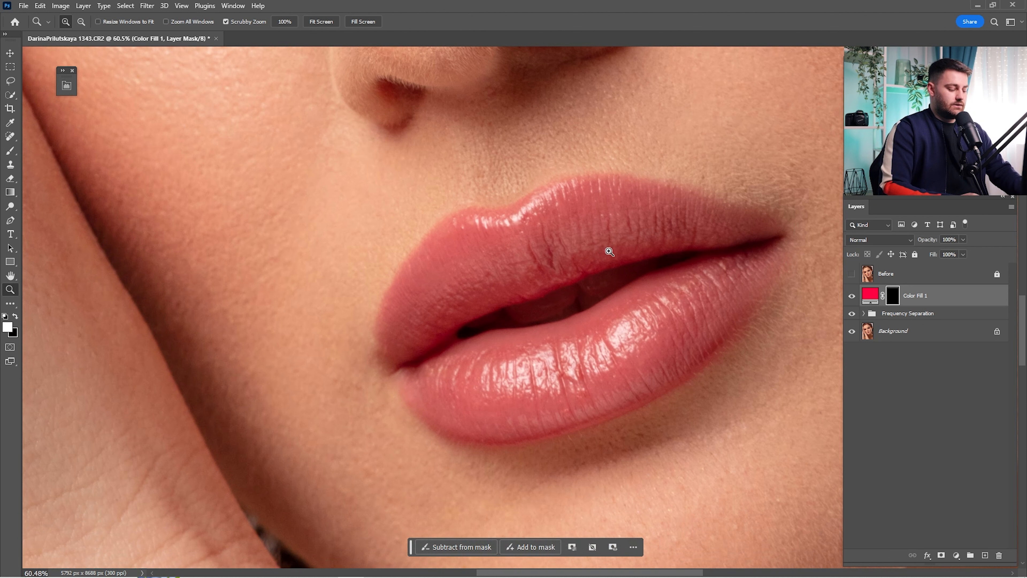
pyautogui.press('b')
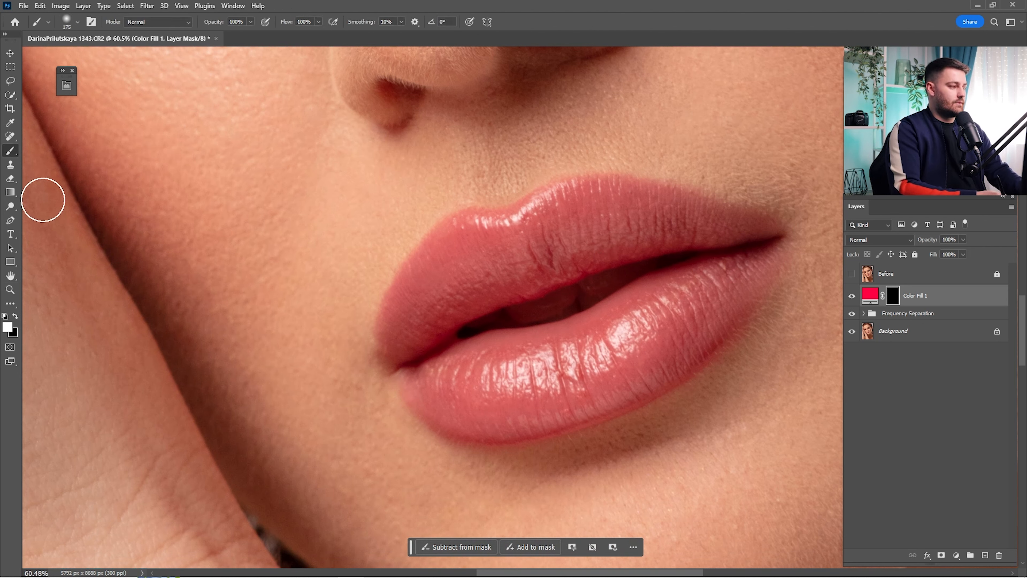
pyautogui.click(10, 220)
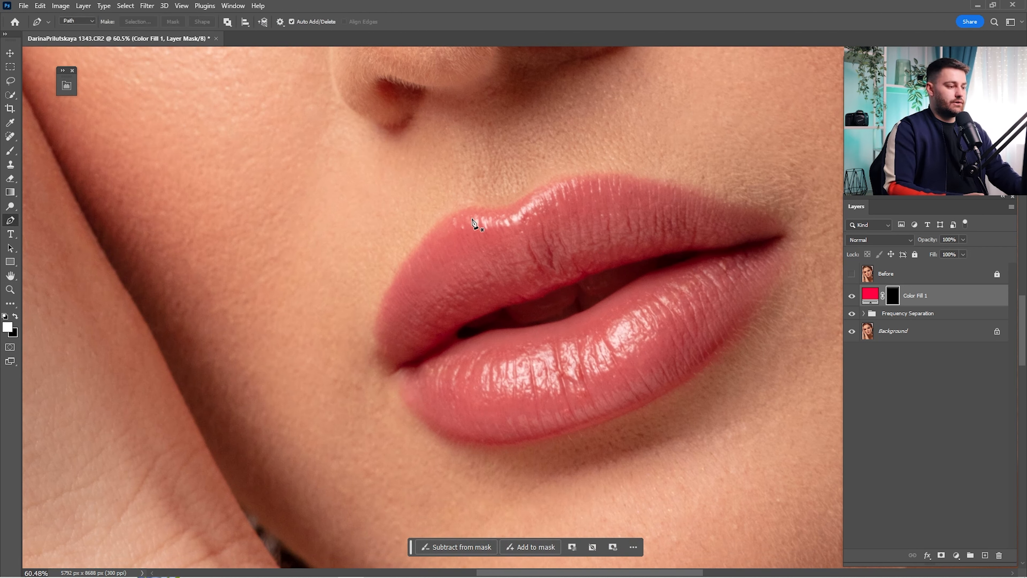
pyautogui.press('b')
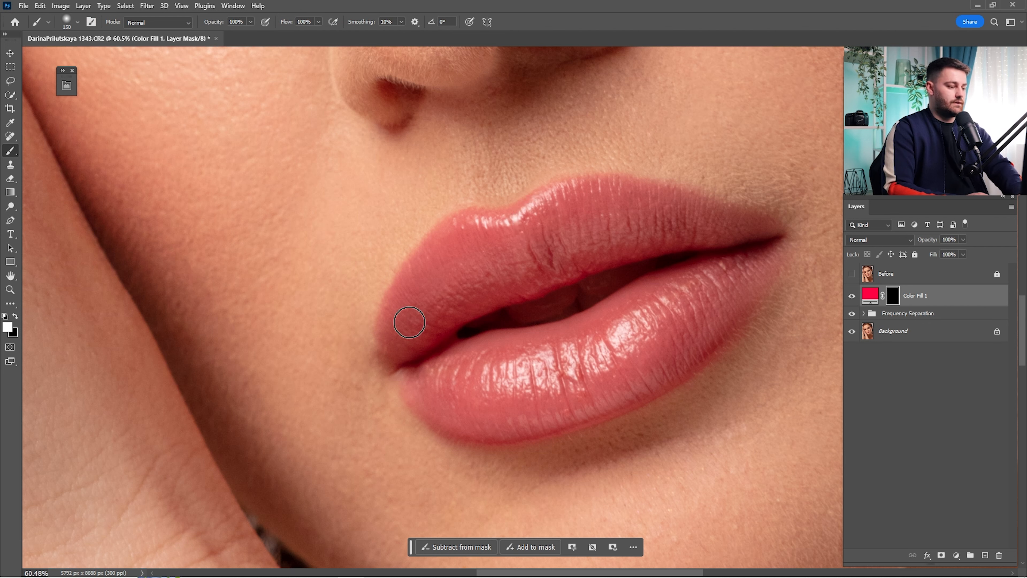
pyautogui.press(']')
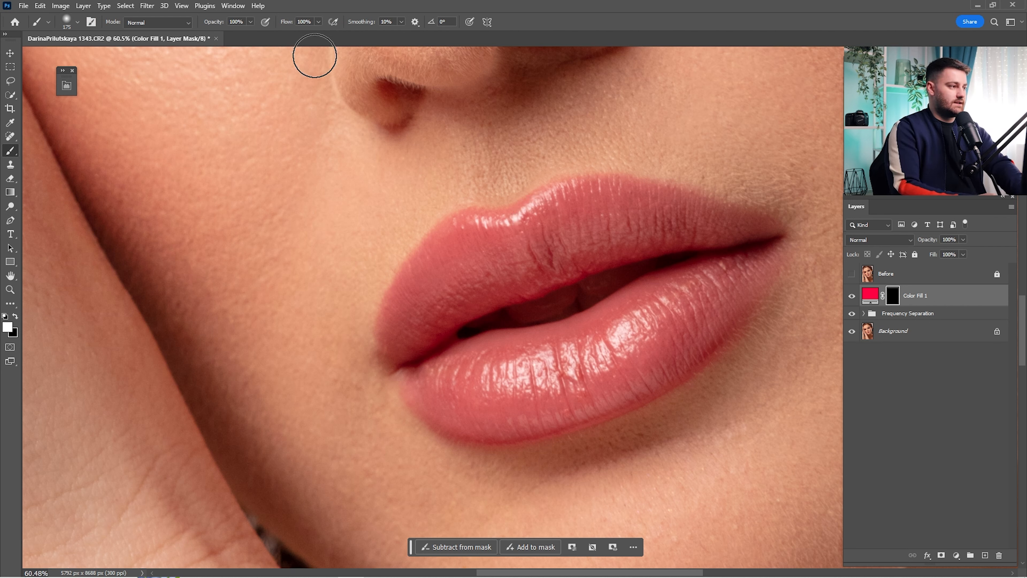
pyautogui.press('[')
pyautogui.press('[')
pyautogui.moveTo(397, 367)
pyautogui.mouseDown()
pyautogui.moveTo(397, 324)
pyautogui.moveTo(445, 246)
pyautogui.moveTo(468, 229)
pyautogui.moveTo(526, 228)
pyautogui.moveTo(582, 188)
pyautogui.moveTo(766, 225)
pyautogui.moveTo(762, 267)
pyautogui.moveTo(718, 329)
pyautogui.moveTo(599, 413)
pyautogui.moveTo(473, 431)
pyautogui.moveTo(408, 391)
pyautogui.moveTo(394, 346)
pyautogui.mouseUp()
pyautogui.press('[')
pyautogui.press(']')
pyautogui.press(']')
pyautogui.press(']')
pyautogui.moveTo(419, 293)
pyautogui.mouseDown()
pyautogui.moveTo(427, 370)
pyautogui.moveTo(485, 259)
pyautogui.moveTo(533, 261)
pyautogui.moveTo(588, 216)
pyautogui.moveTo(617, 240)
pyautogui.moveTo(700, 227)
pyautogui.moveTo(706, 279)
pyautogui.moveTo(727, 275)
pyautogui.moveTo(731, 230)
pyautogui.moveTo(623, 226)
pyautogui.moveTo(488, 310)
pyautogui.moveTo(493, 320)
pyautogui.moveTo(435, 381)
pyautogui.moveTo(460, 406)
pyautogui.moveTo(620, 365)
pyautogui.moveTo(713, 302)
pyautogui.moveTo(663, 307)
pyautogui.moveTo(663, 279)
pyautogui.moveTo(629, 256)
pyautogui.moveTo(508, 340)
pyautogui.moveTo(571, 322)
pyautogui.moveTo(617, 280)
pyautogui.mouseUp()
pyautogui.press('[')
pyautogui.moveTo(750, 237)
pyautogui.mouseDown()
pyautogui.moveTo(674, 317)
pyautogui.moveTo(552, 411)
pyautogui.mouseUp()
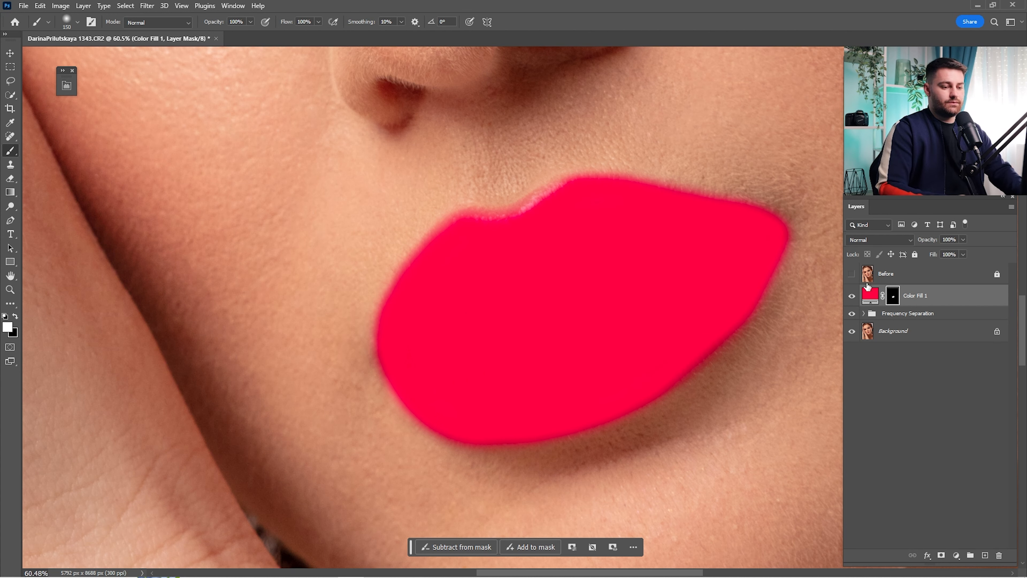